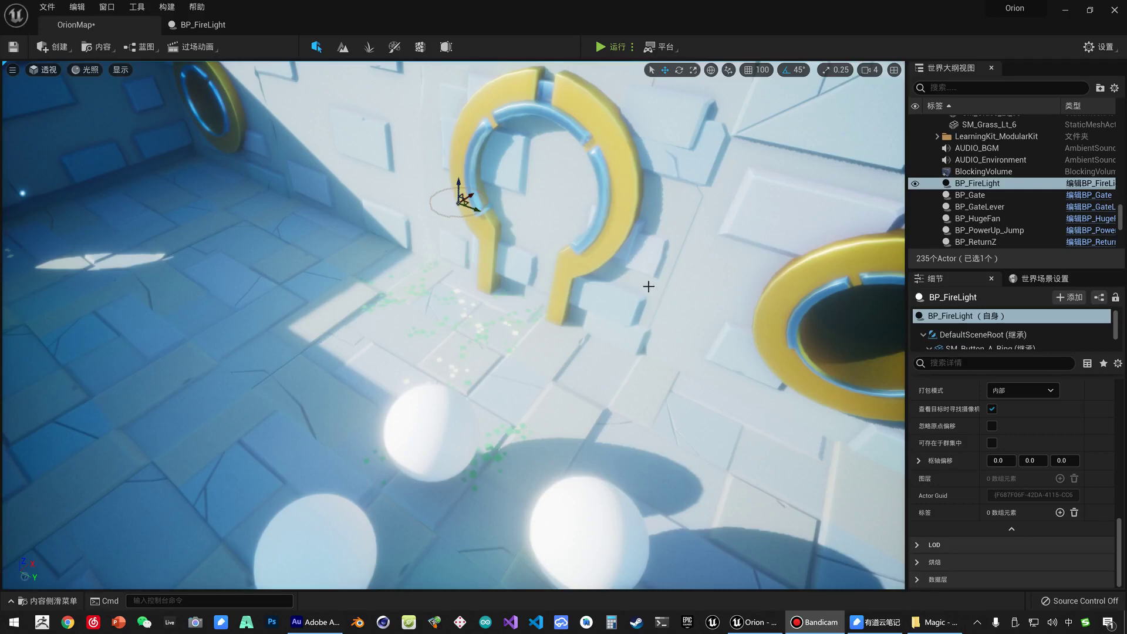
Frame the BP_FireLight lamp and move it down and left on the courtyard floor.
{"action": "right_click_drag", "start_coordinate": [649, 286], "coordinate": [649, 287]}
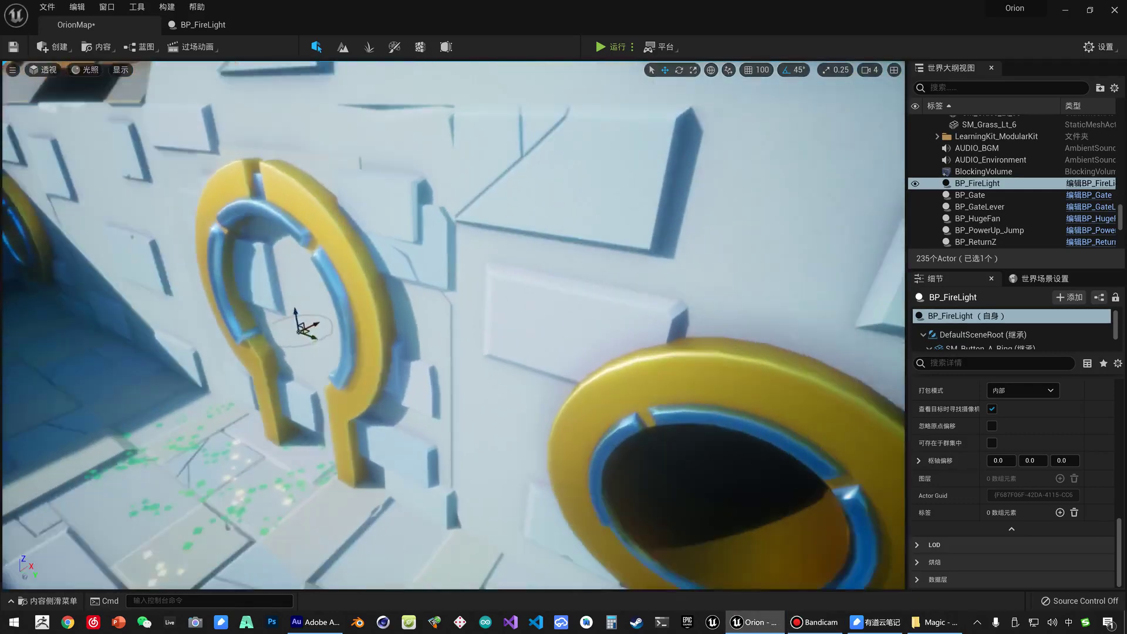
{"action": "key", "text": "f"}
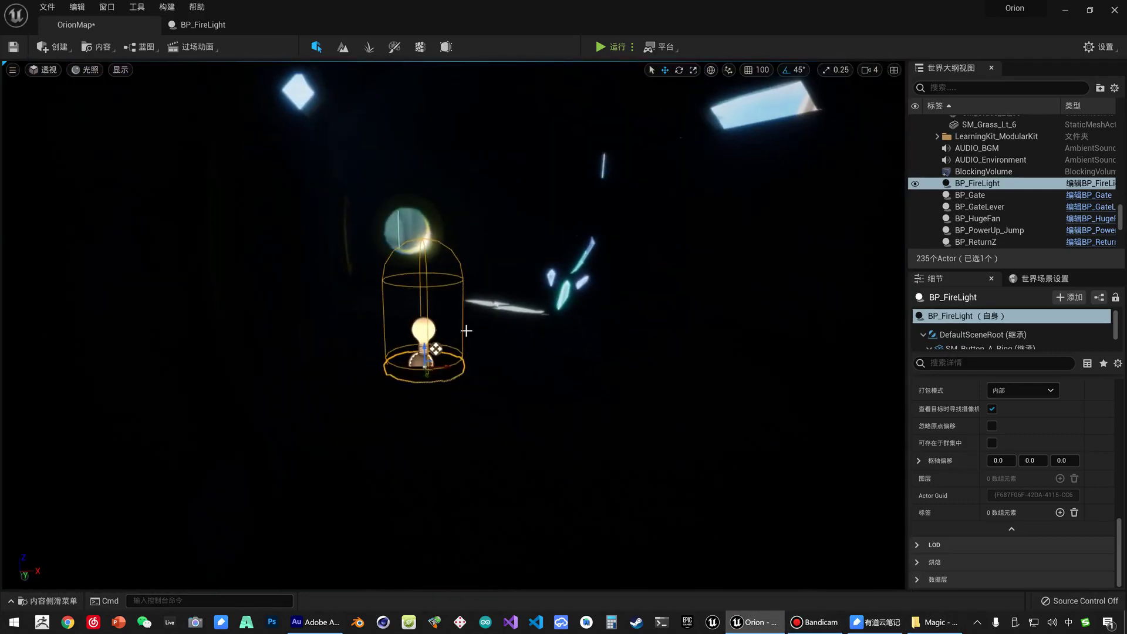
{"action": "right_click_drag", "start_coordinate": [466, 330], "coordinate": [466, 330]}
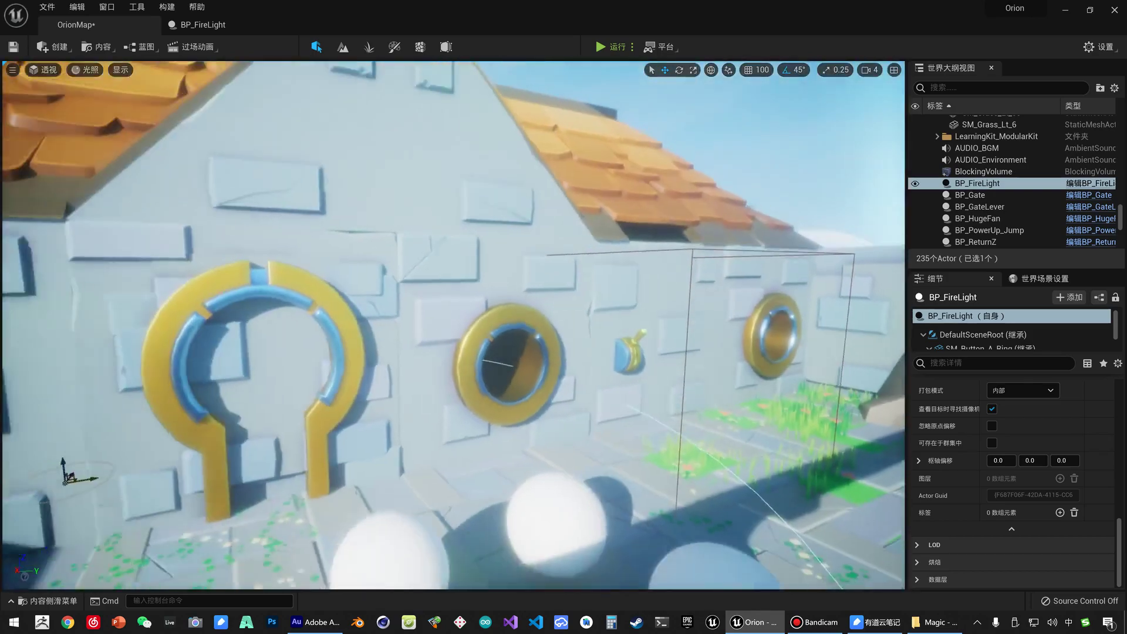
{"action": "right_click_drag", "start_coordinate": [388, 398], "coordinate": [388, 398]}
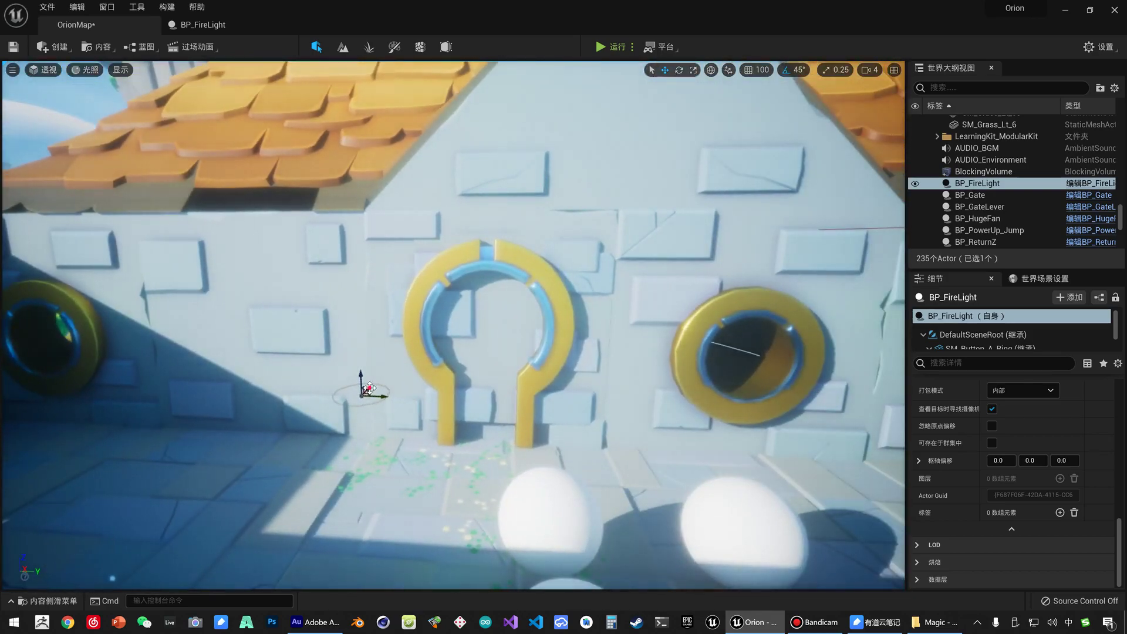
{"action": "left_click_drag", "start_coordinate": [369, 388], "coordinate": [414, 433]}
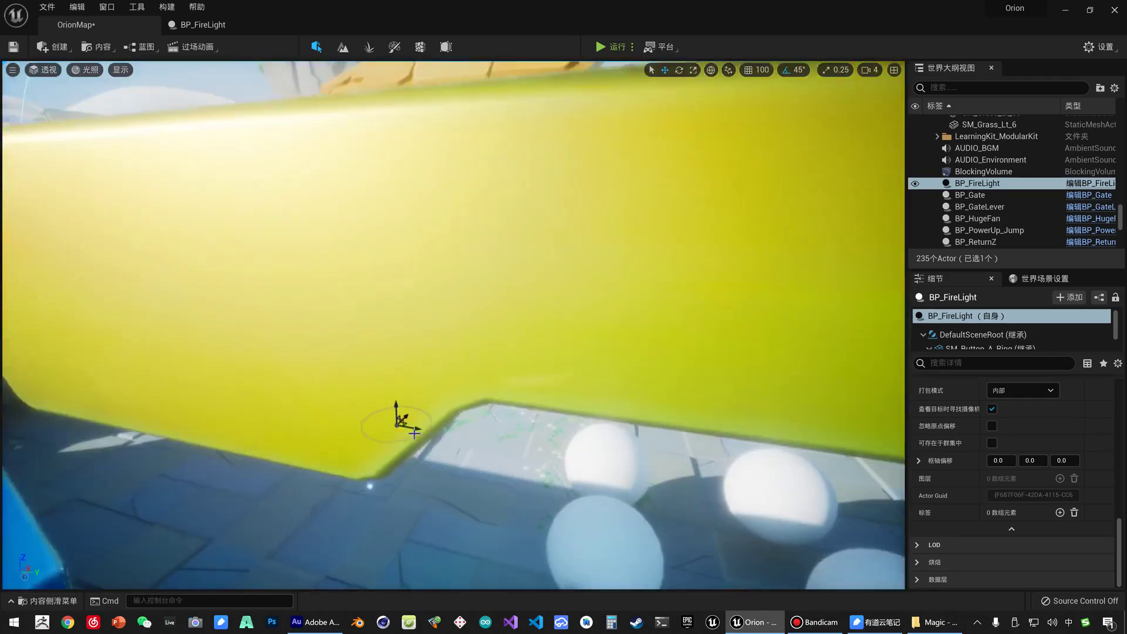
{"action": "key", "text": "f"}
Duplicate the lamp twice, placing BP_FireLight2 and BP_FireLight3 across the floor.
{"action": "key", "text": "ctrl+d"}
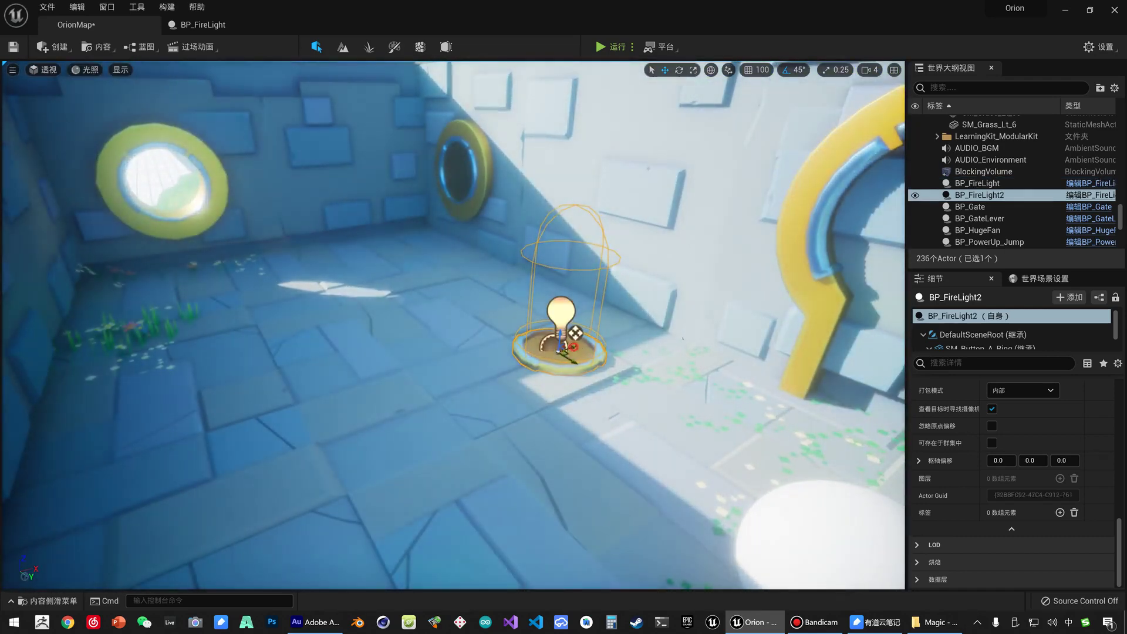
{"action": "left_click_drag", "start_coordinate": [564, 349], "coordinate": [253, 451]}
{"action": "key", "text": "ctrl+d"}
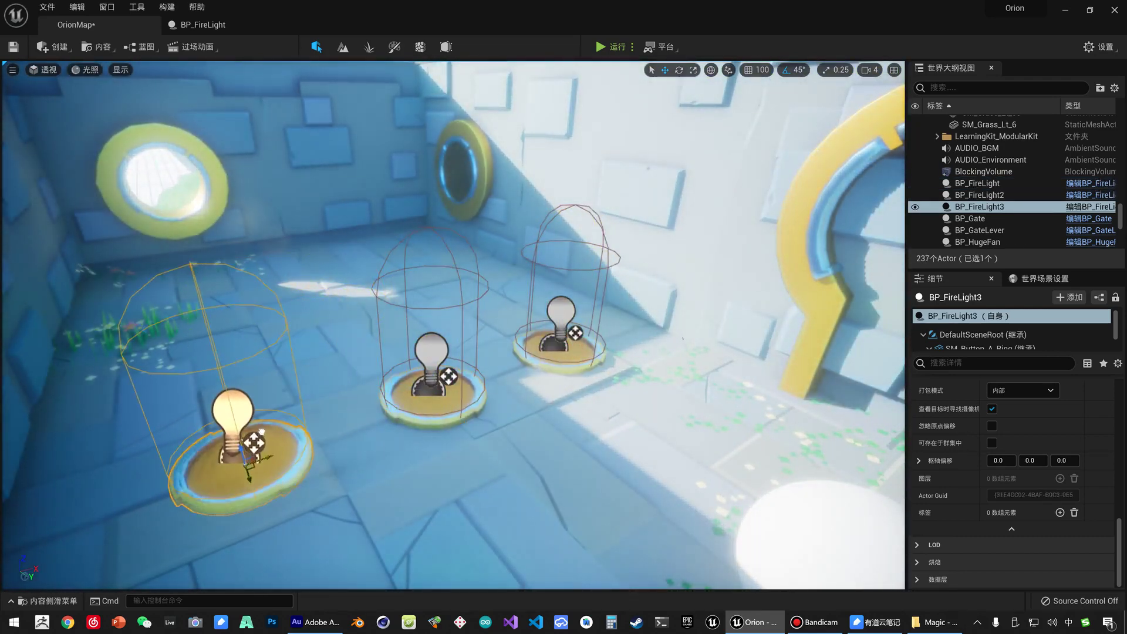
{"action": "right_click_drag", "start_coordinate": [536, 367], "coordinate": [536, 367]}
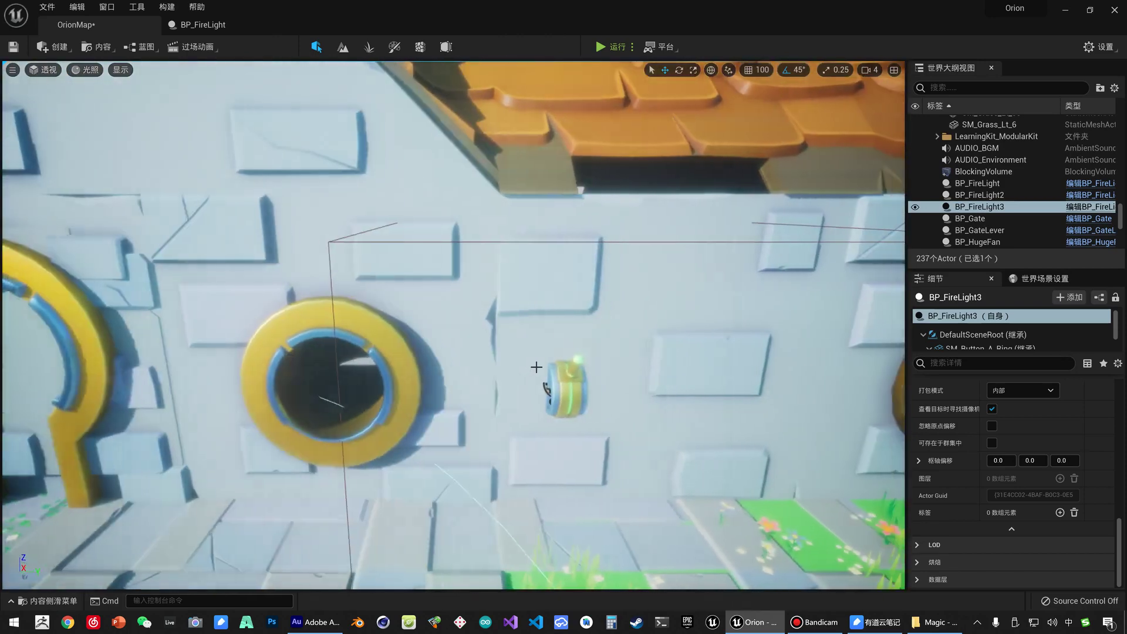
Select the gate lever on the wall and frame it in the viewport.
{"action": "left_click", "coordinate": [564, 388]}
{"action": "right_click_drag", "start_coordinate": [565, 389], "coordinate": [623, 386]}
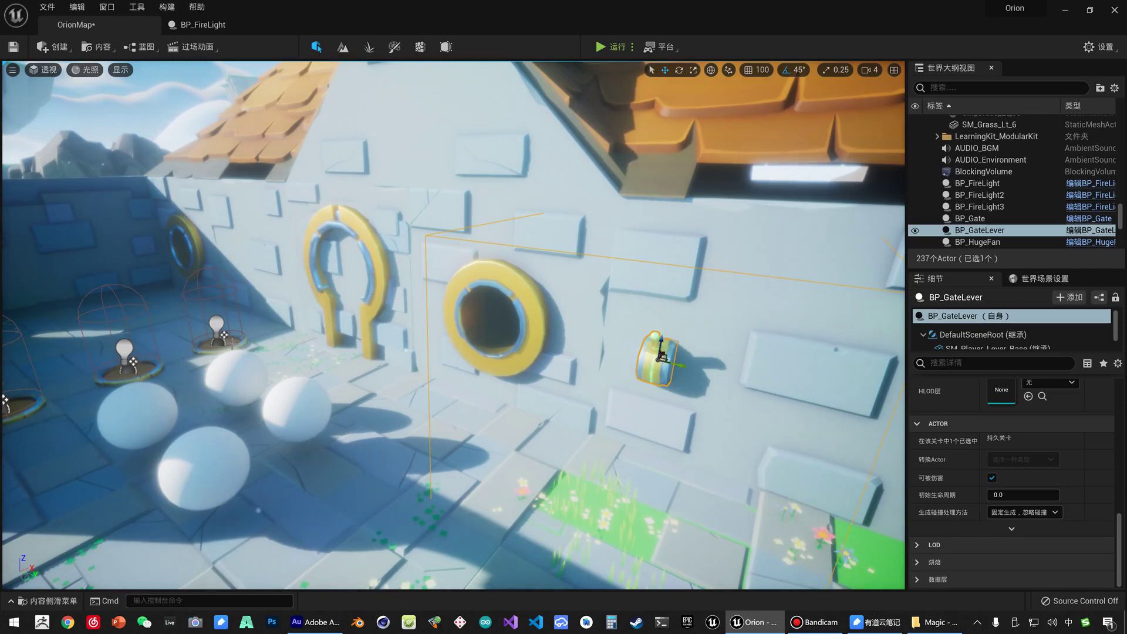
{"action": "right_click_drag", "start_coordinate": [173, 339], "coordinate": [173, 339]}
{"action": "key", "text": "f"}
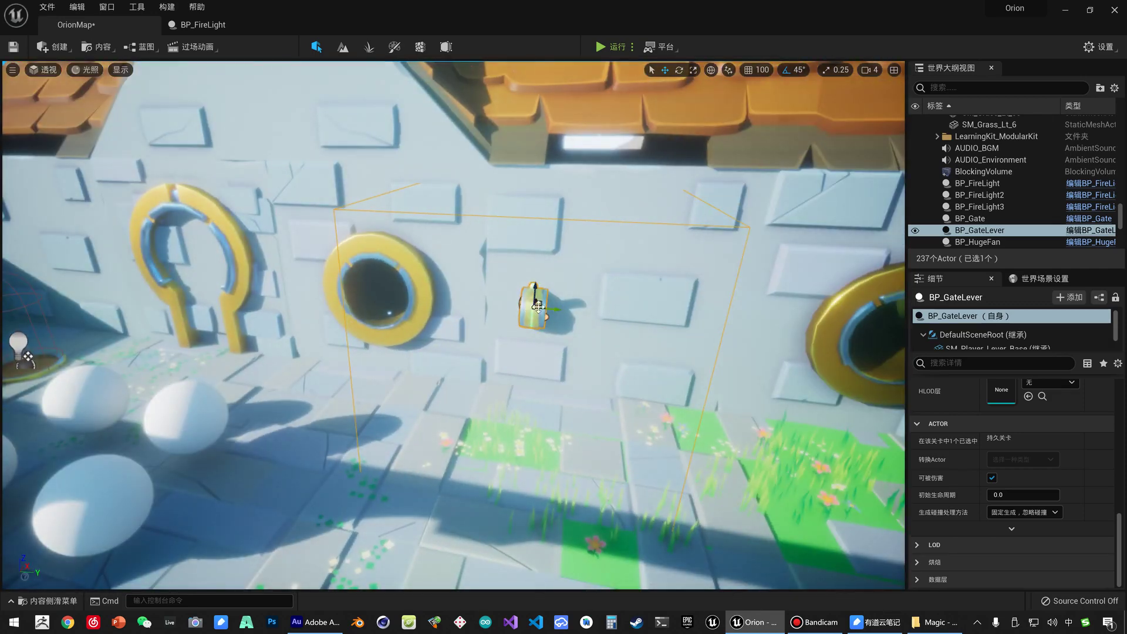
{"action": "scroll", "coordinate": [1009, 485], "scroll_direction": "up", "scroll_amount": 5}
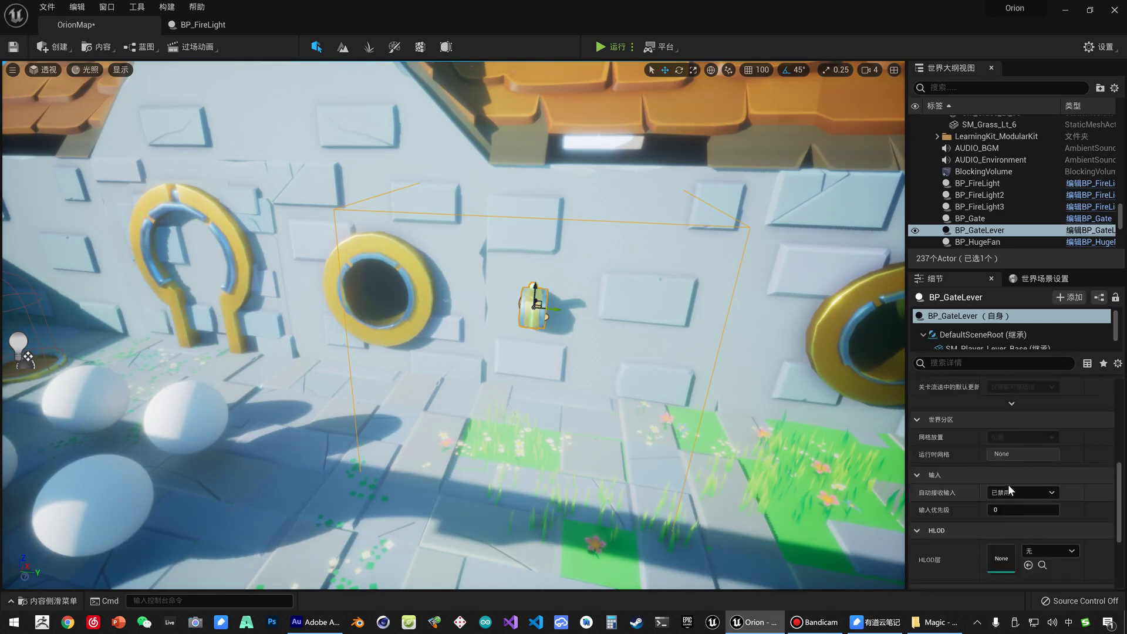
{"action": "scroll", "coordinate": [1011, 495], "scroll_direction": "up", "scroll_amount": 1}
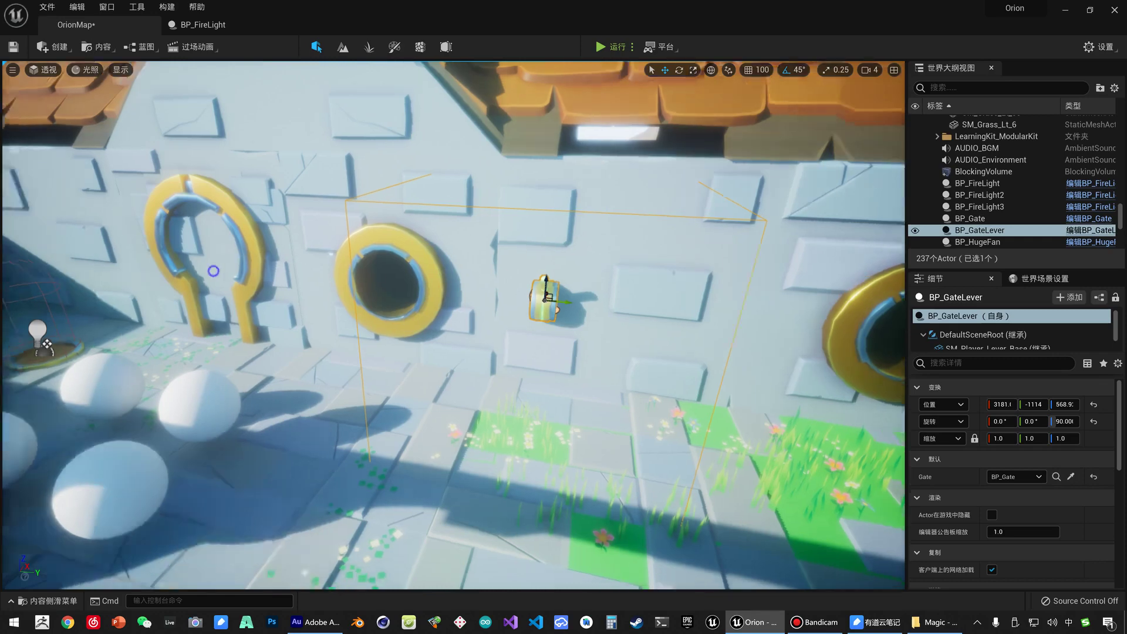
Check the nearby spheres, reselect the lever and locate its BP_GateLever blueprint asset.
{"action": "right_click_drag", "start_coordinate": [211, 271], "coordinate": [236, 255]}
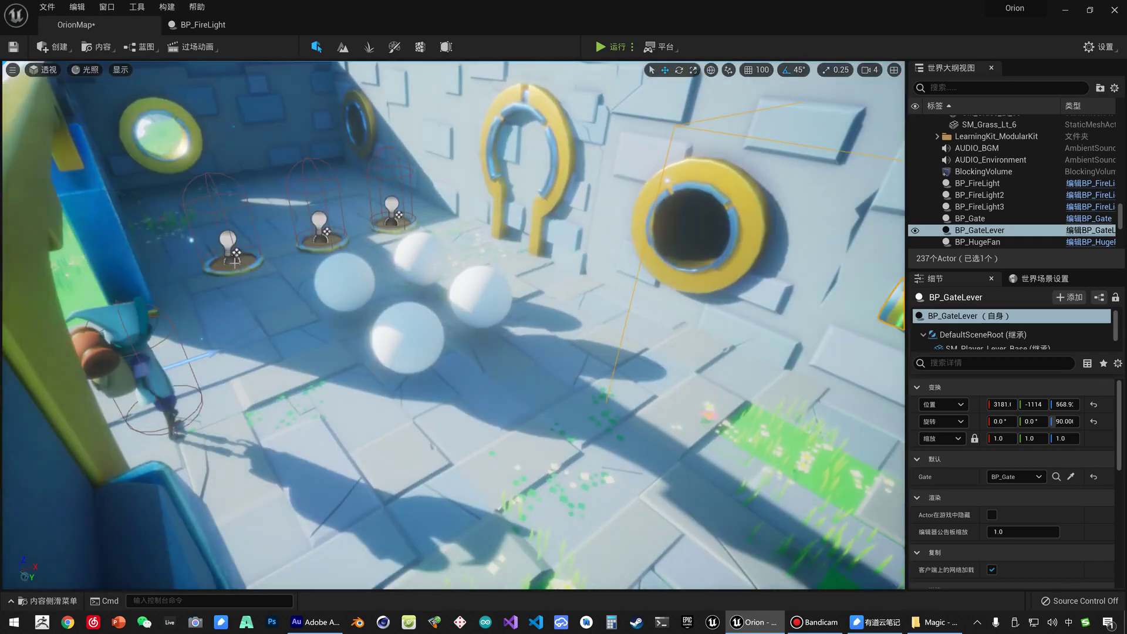
{"action": "left_click", "coordinate": [341, 278]}
{"action": "left_click", "coordinate": [405, 328]}
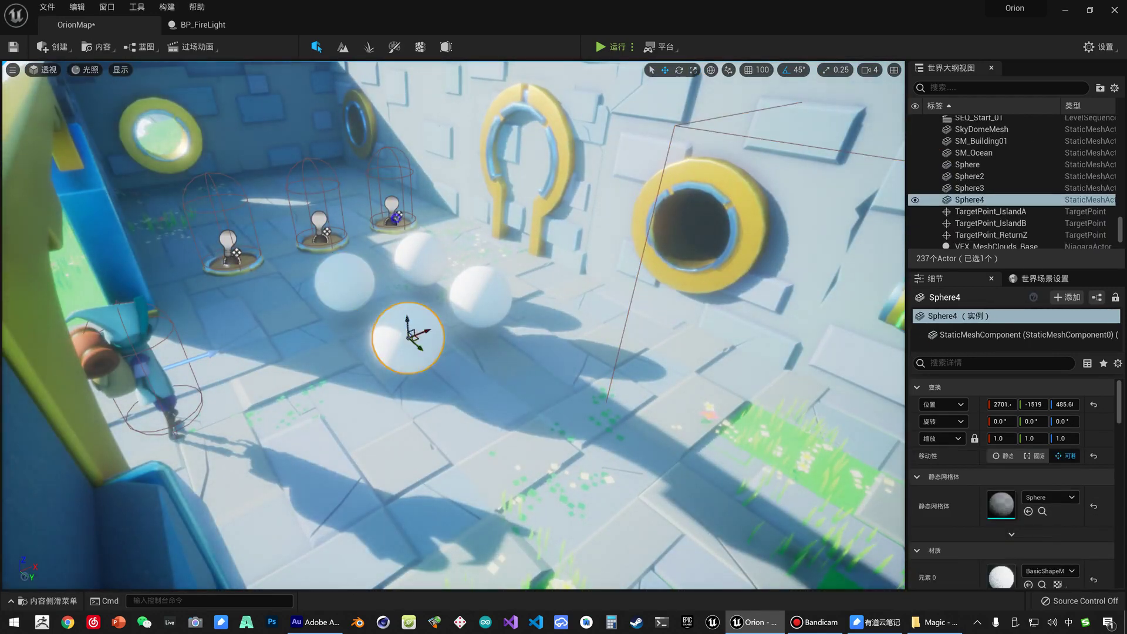
{"action": "right_click_drag", "start_coordinate": [395, 218], "coordinate": [396, 194]}
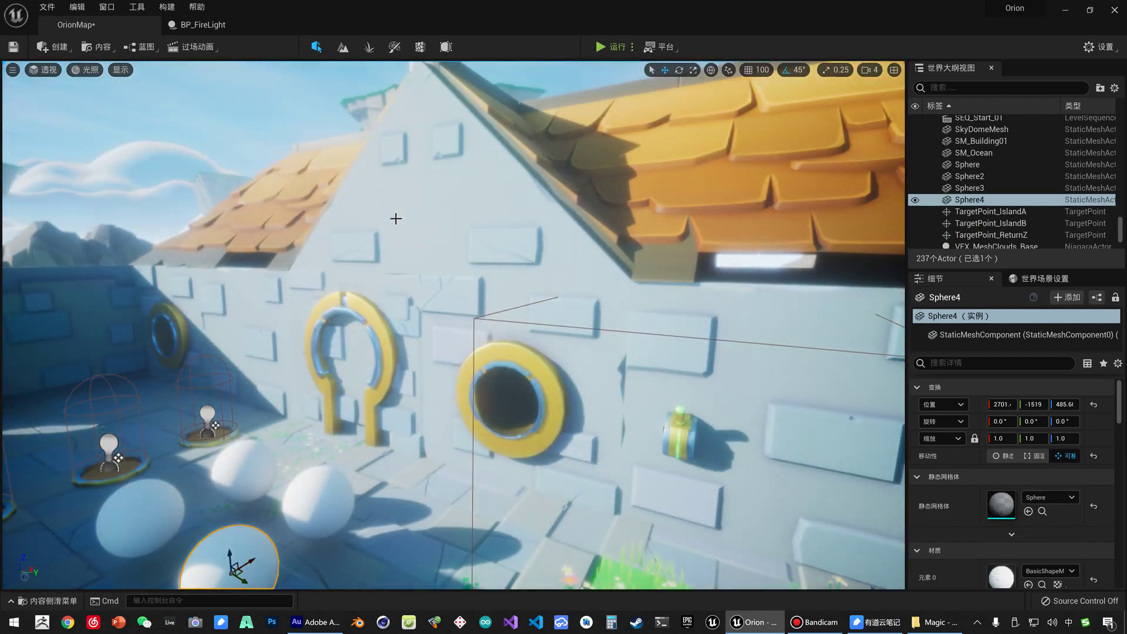
{"action": "left_click", "coordinate": [682, 437]}
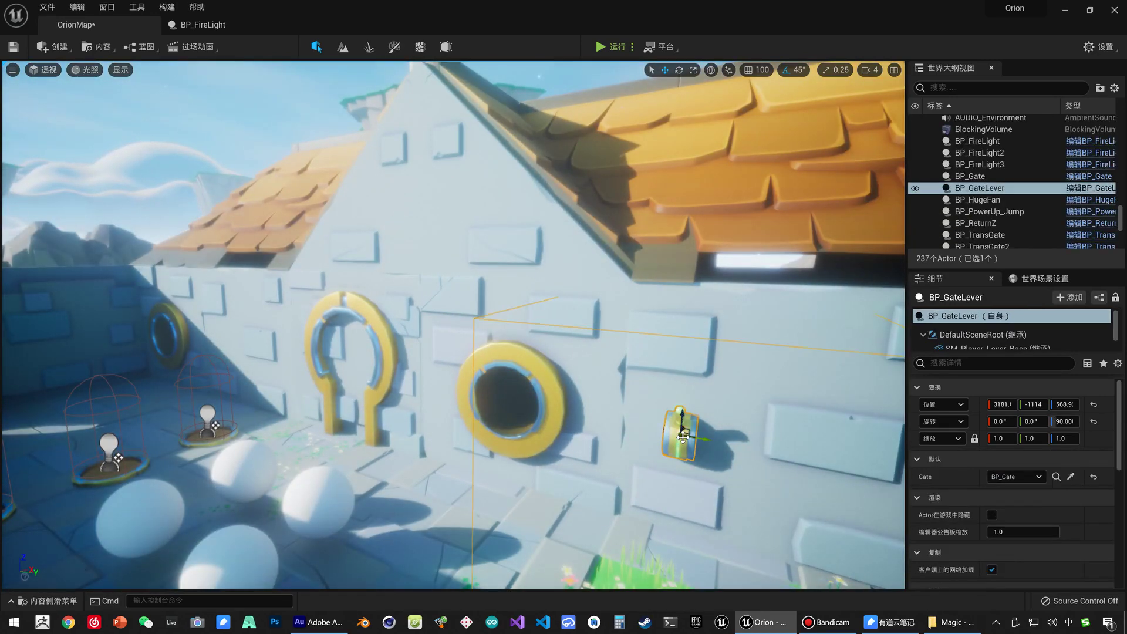
{"action": "key", "text": "f"}
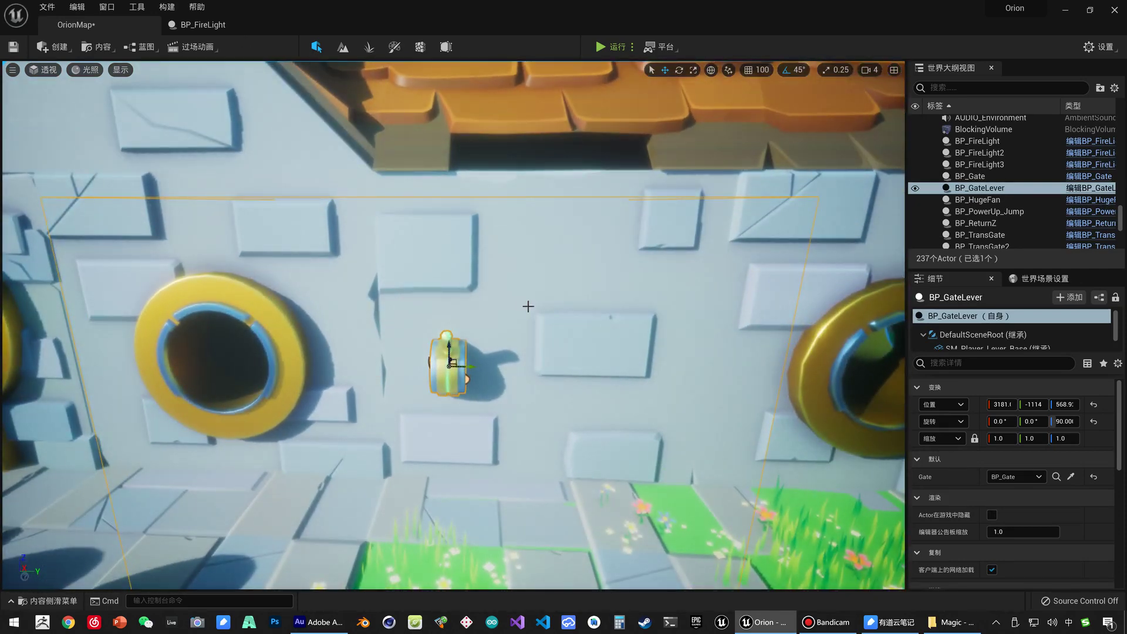
{"action": "key", "text": "ctrl+b"}
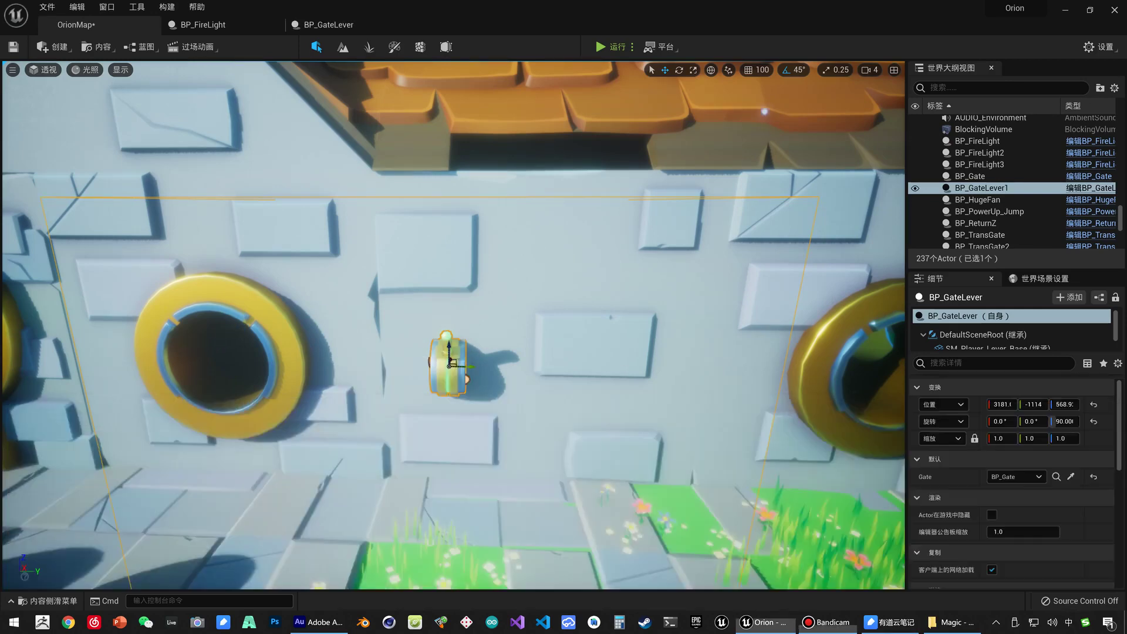
Rename the BP_GateLever blueprint asset to BP_Lever.
{"action": "key", "text": "ctrl+space"}
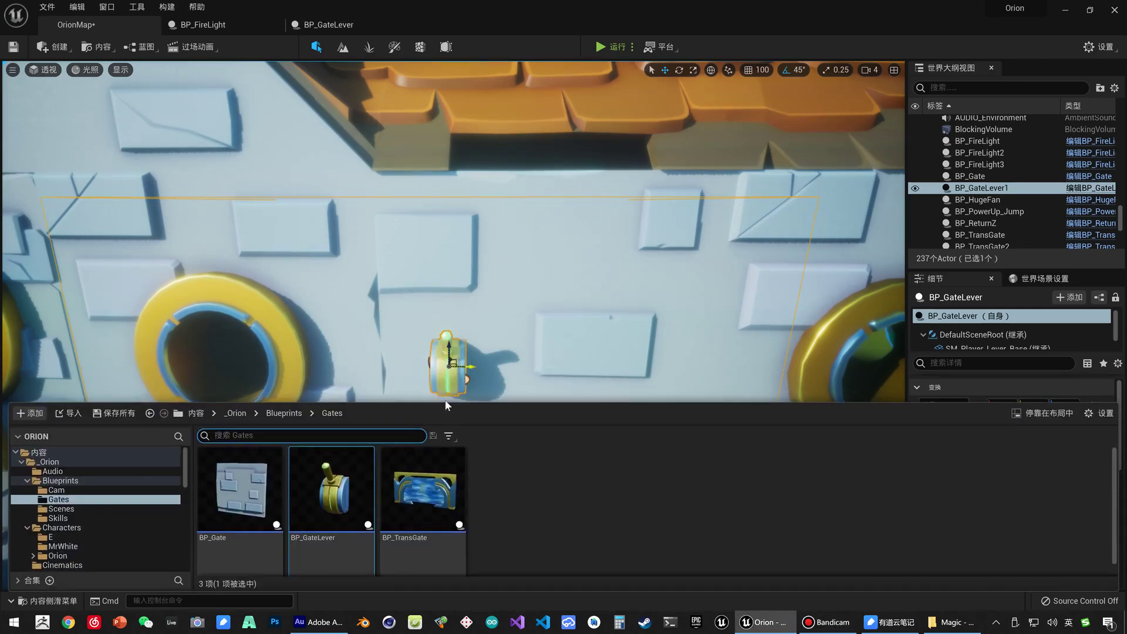
{"action": "key", "text": "F2"}
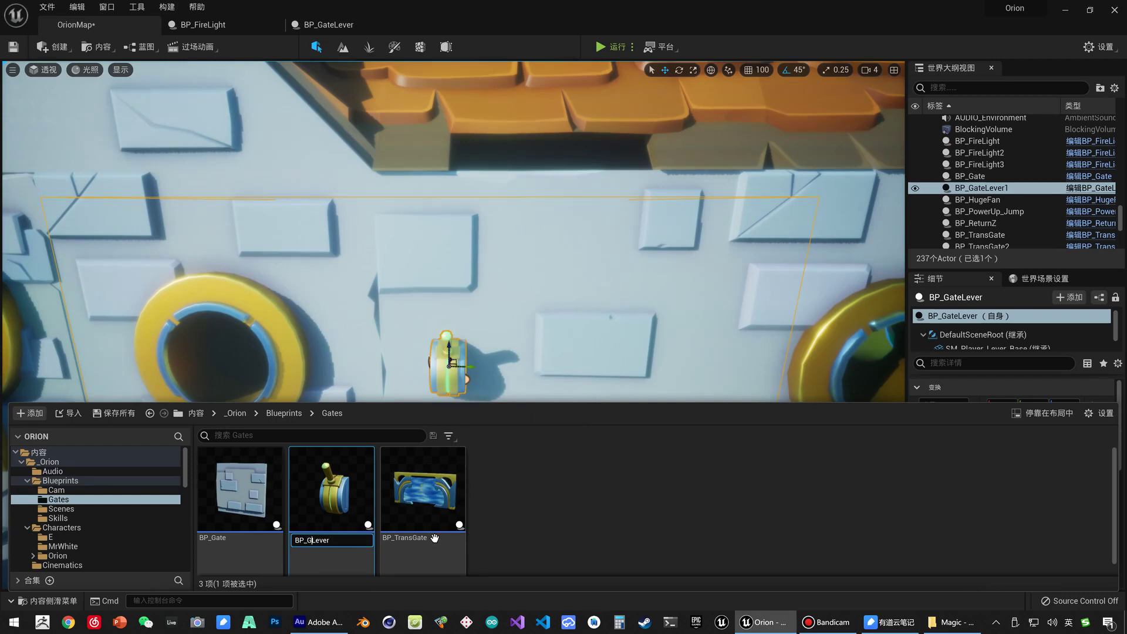
{"action": "key", "text": "Return"}
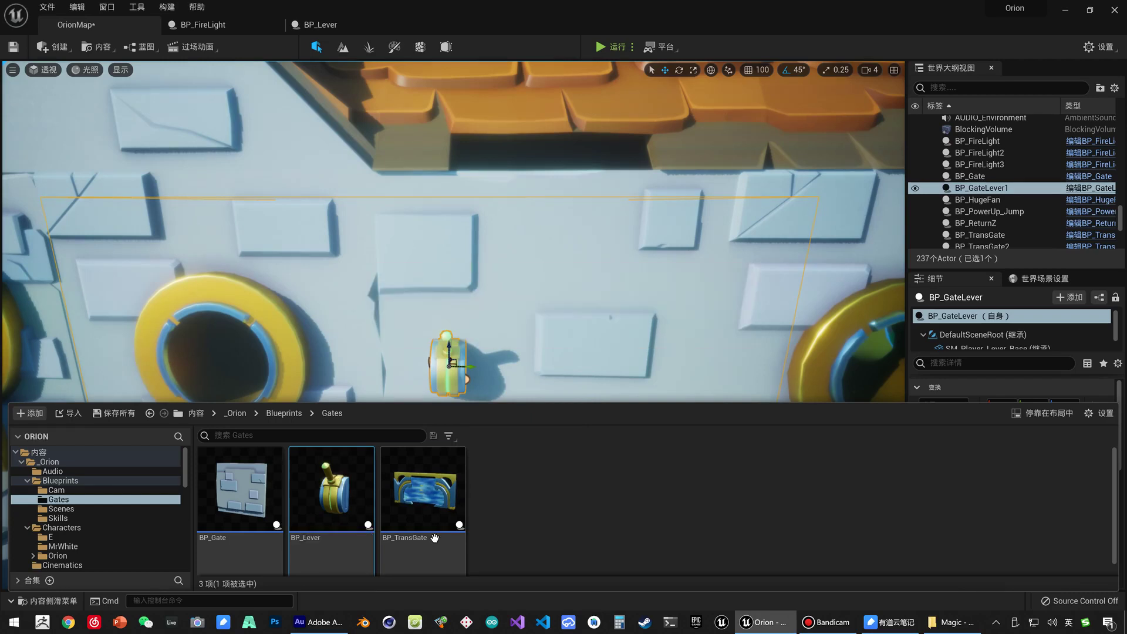
Create a child blueprint of BP_Lever named BP_Lever_Gate.
{"action": "right_click", "coordinate": [324, 505]}
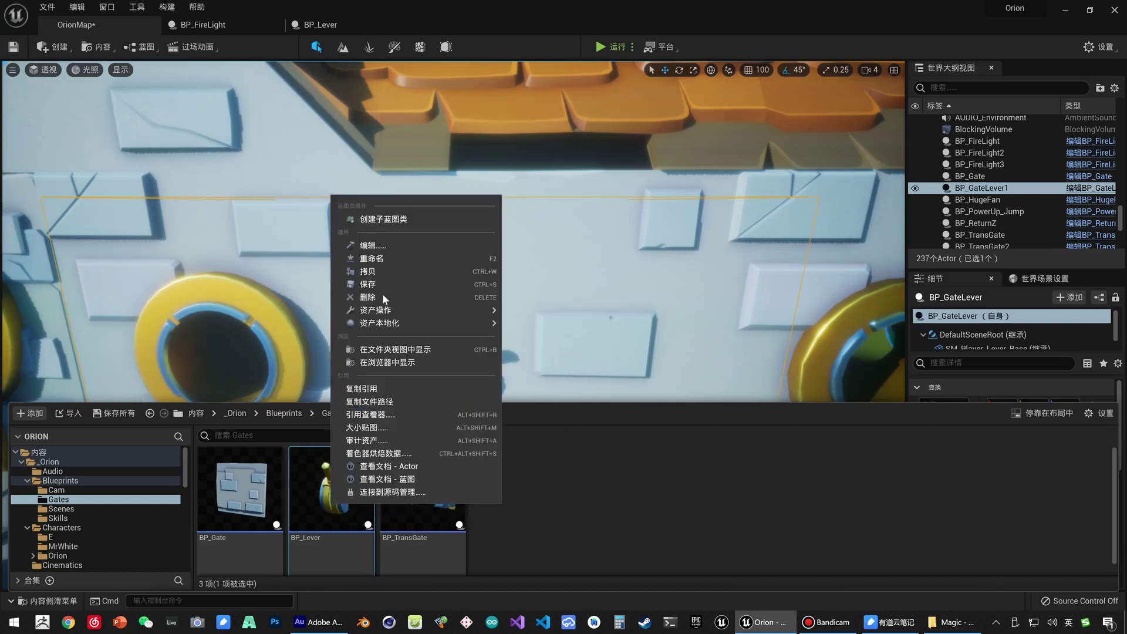
{"action": "left_click", "coordinate": [386, 222]}
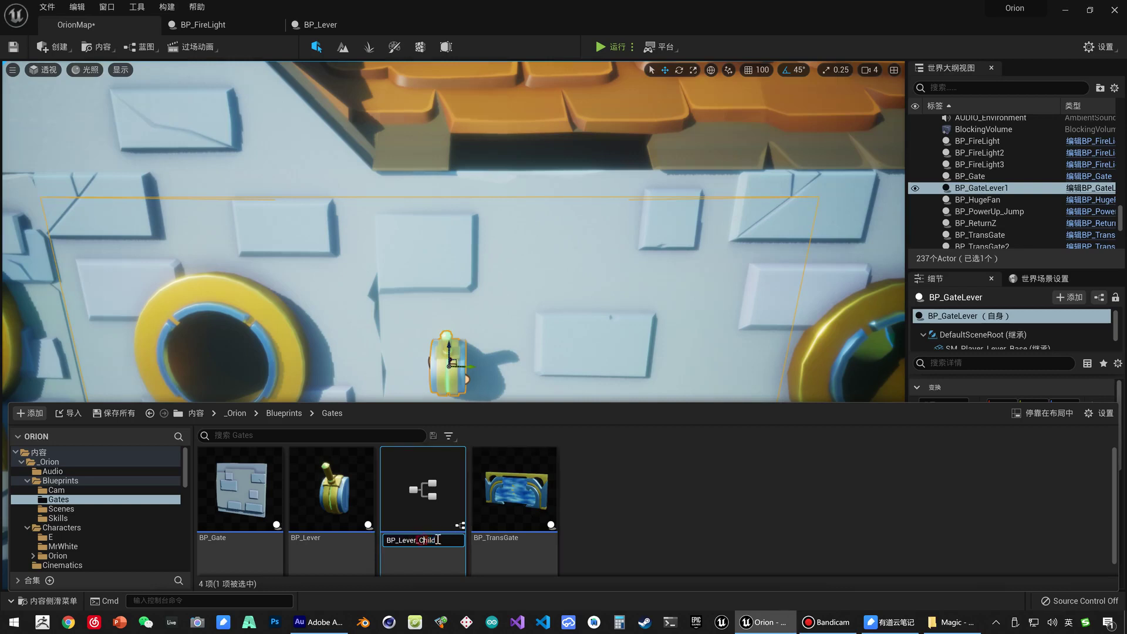
{"action": "left_click_drag", "start_coordinate": [422, 539], "coordinate": [463, 536]}
{"action": "type", "text": "e"}
{"action": "key", "text": "Return"}
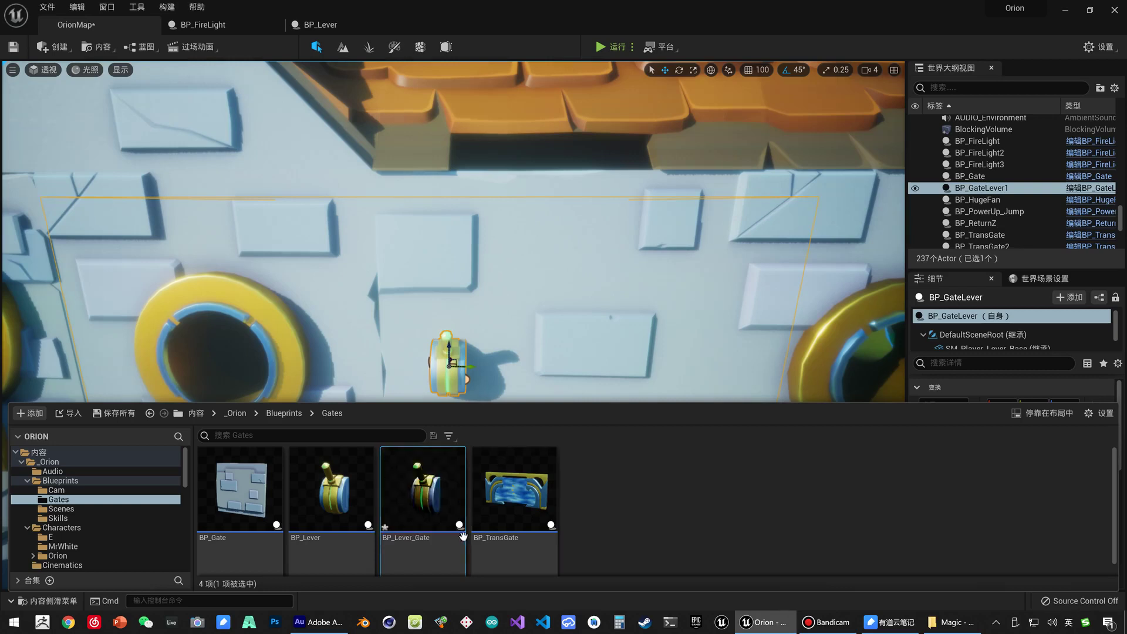
Create a second child blueprint of BP_Lever named BP_Lever_FireLight.
{"action": "right_click", "coordinate": [342, 503]}
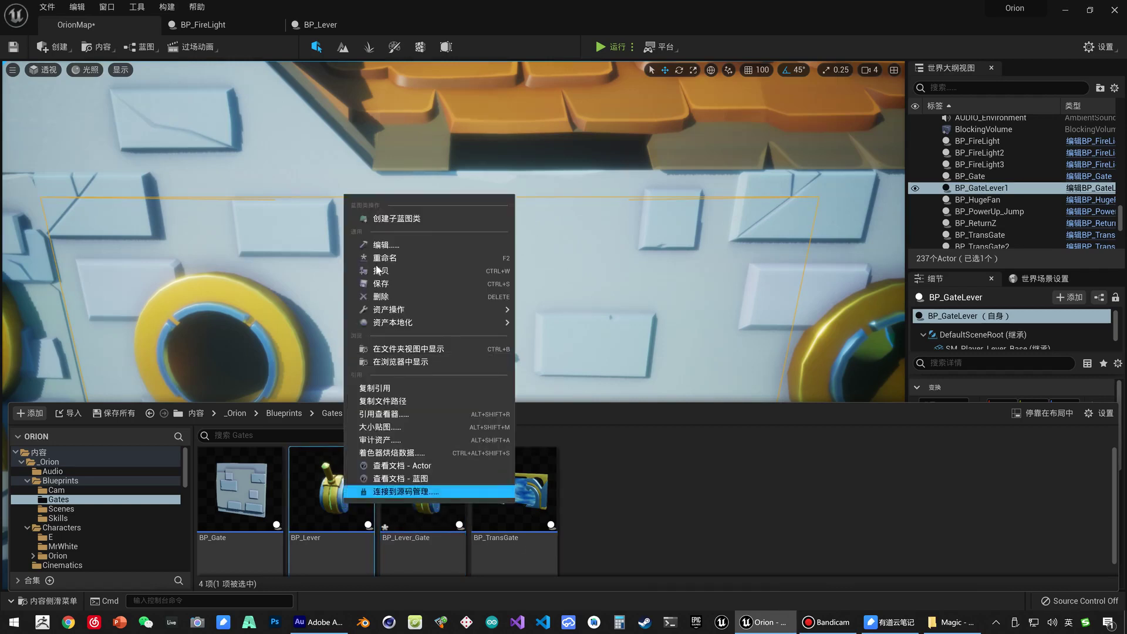
{"action": "left_click", "coordinate": [405, 225]}
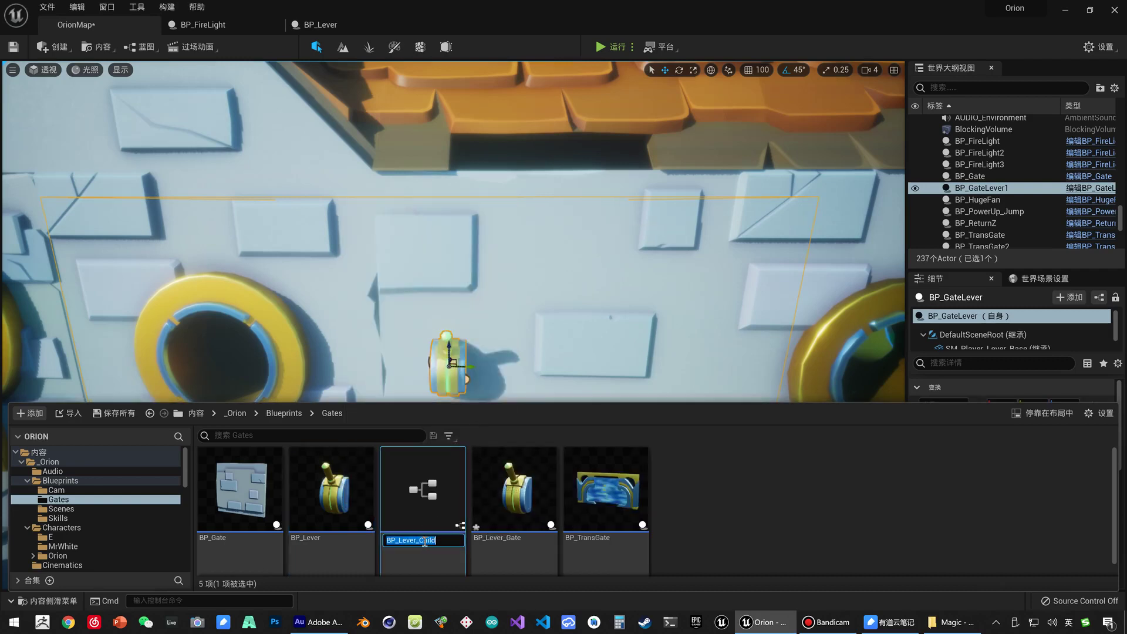
{"action": "left_click_drag", "start_coordinate": [422, 540], "coordinate": [456, 540]}
{"action": "type", "text": "ight"}
{"action": "key", "text": "Return"}
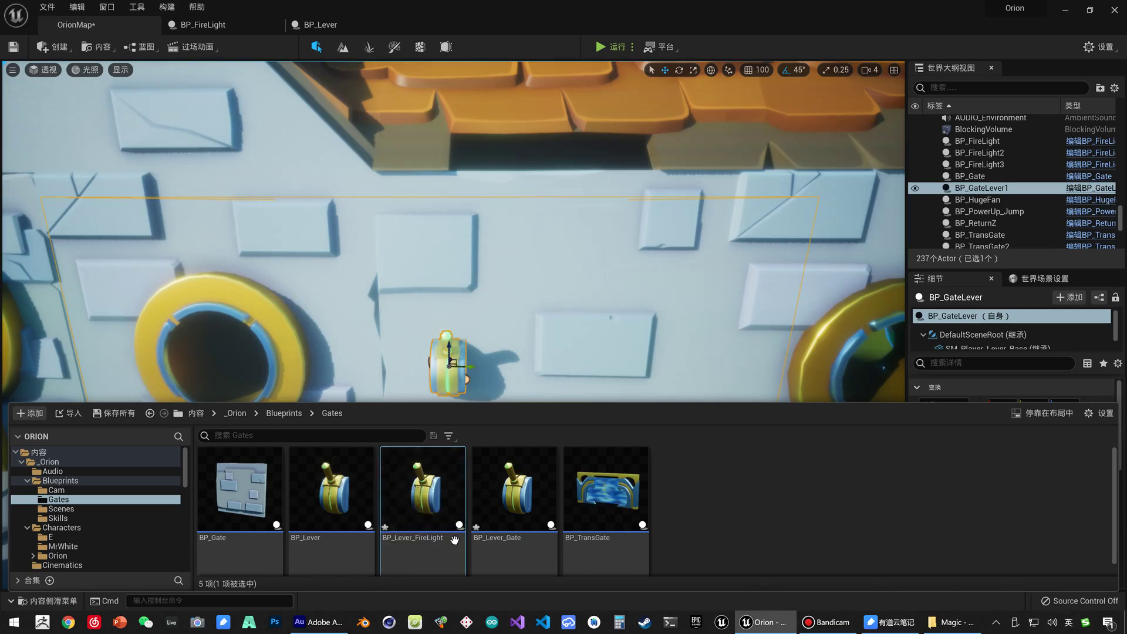
{"action": "left_click", "coordinate": [480, 500]}
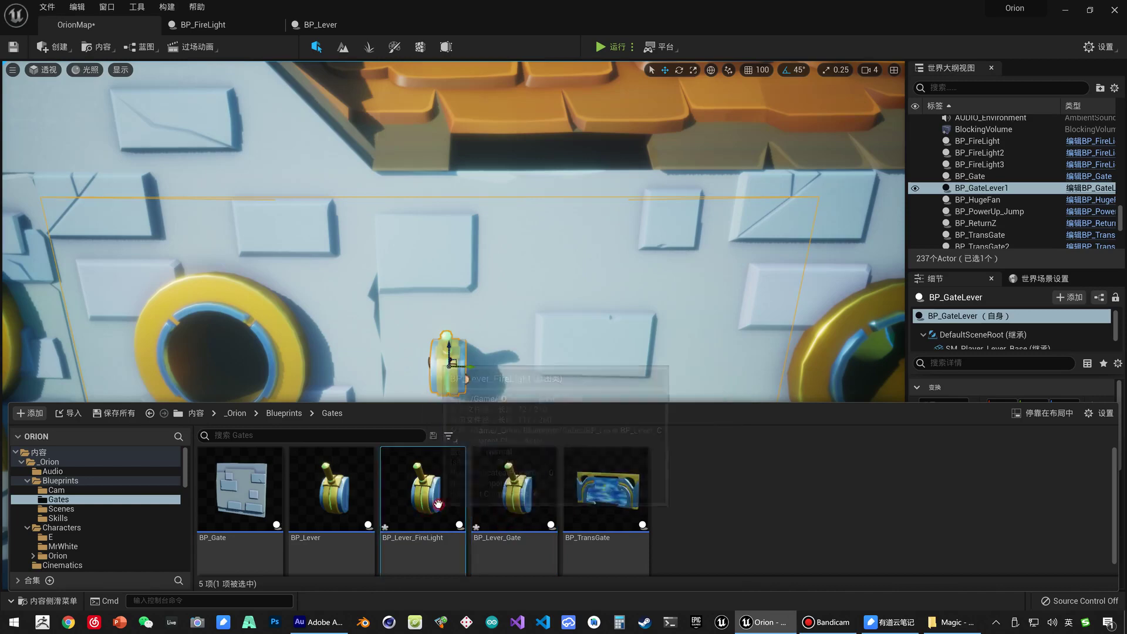
{"action": "left_click", "coordinate": [330, 502]}
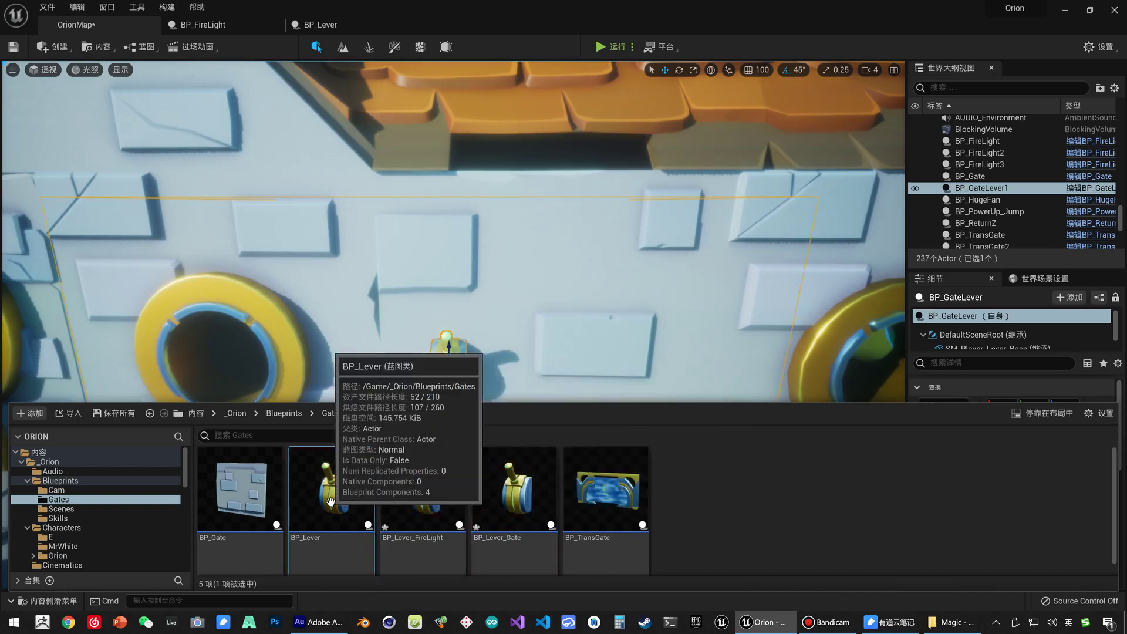
Open the BP_Lever and BP_Lever_Gate blueprints from the Content Drawer.
{"action": "double_click", "coordinate": [331, 500]}
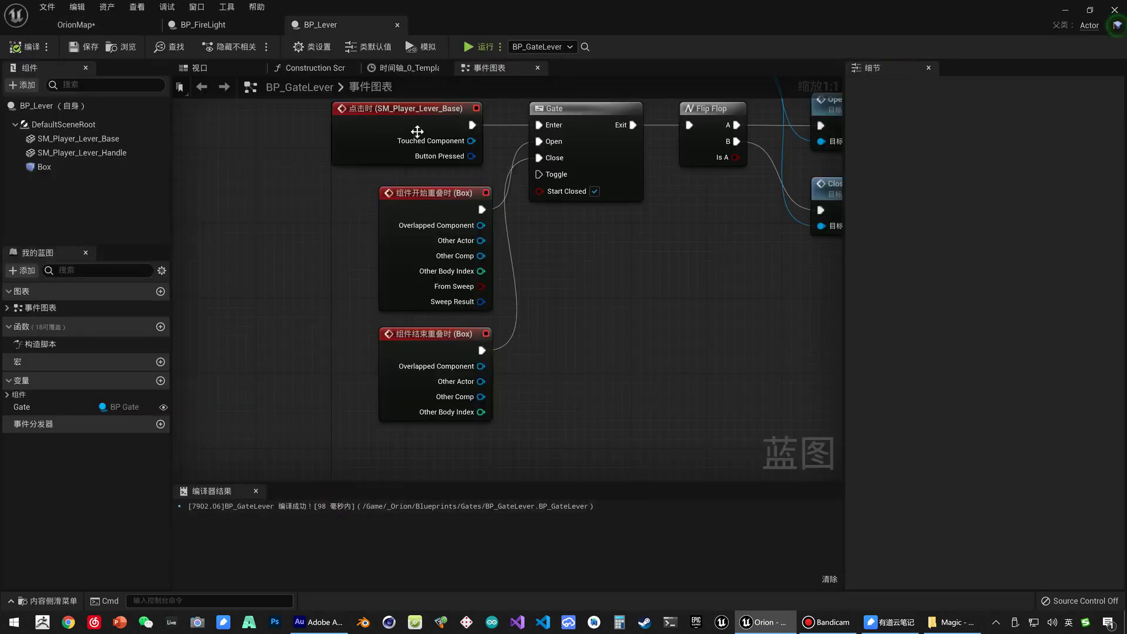
{"action": "left_click", "coordinate": [117, 25]}
{"action": "left_click", "coordinate": [400, 491]}
{"action": "key", "text": "ctrl+space"}
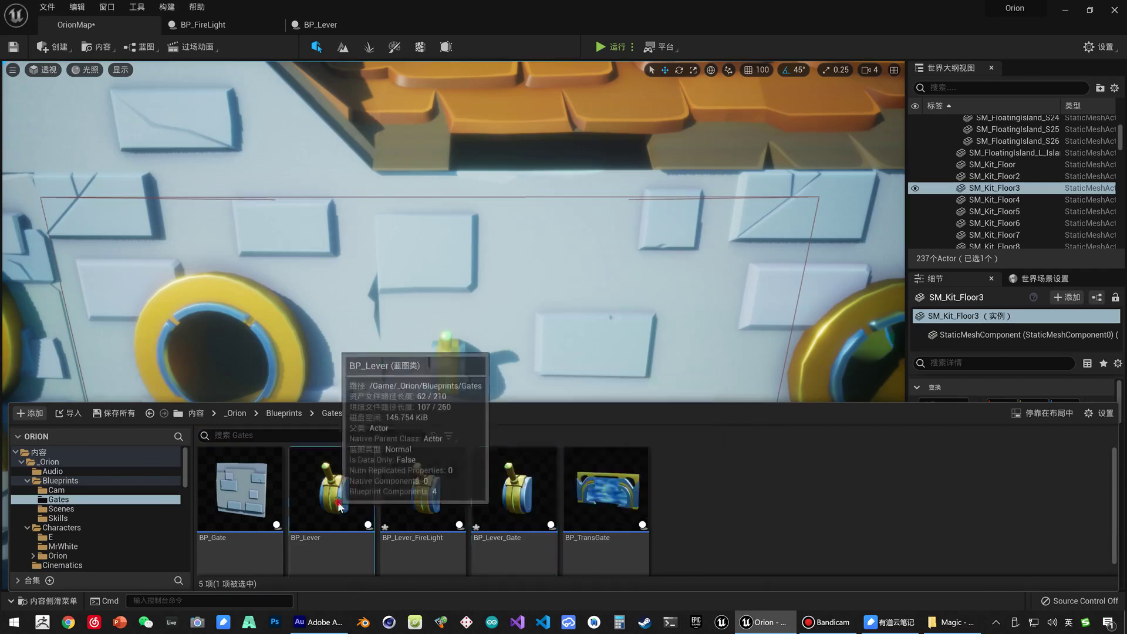
{"action": "double_click", "coordinate": [507, 518]}
{"action": "mouse_move", "coordinate": [601, 271]}
{"action": "right_mouse_down"}
{"action": "mouse_move", "coordinate": [536, 365]}
{"action": "mouse_move", "coordinate": [360, 277]}
{"action": "right_mouse_up"}
{"action": "scroll", "coordinate": [382, 293], "scroll_direction": "down", "scroll_amount": 3}
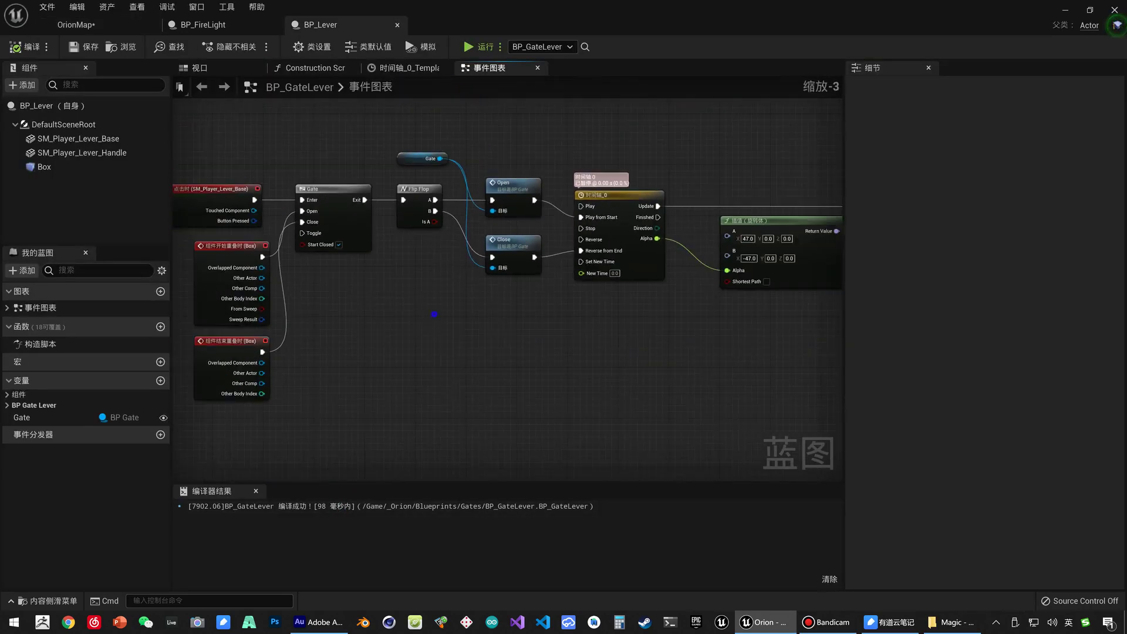
{"action": "scroll", "coordinate": [462, 341], "scroll_direction": "down", "scroll_amount": 1}
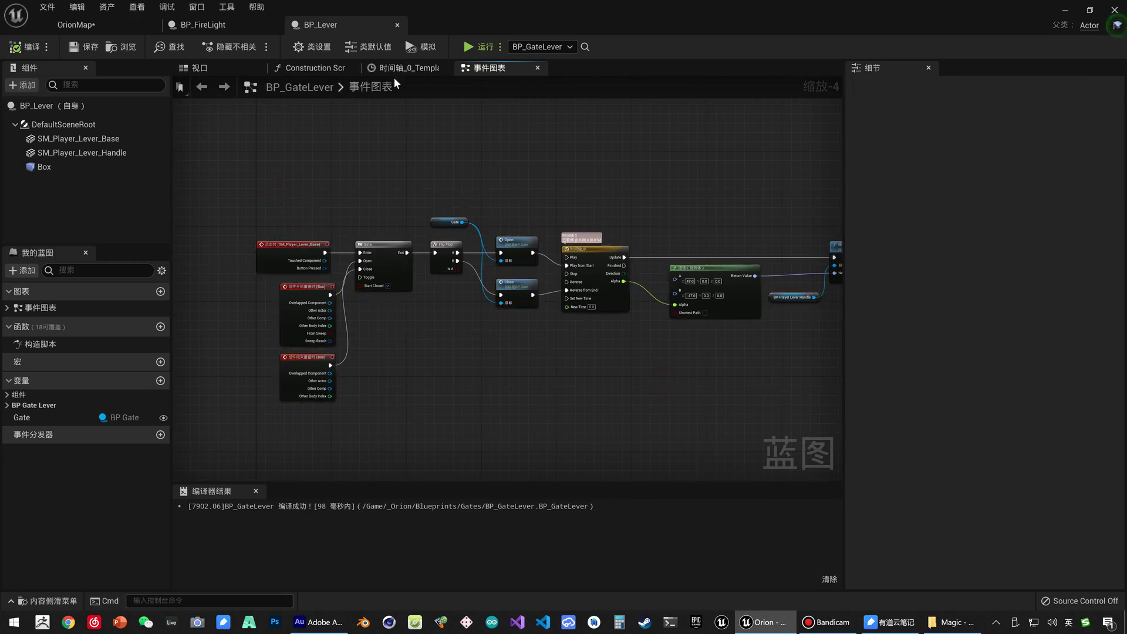
In BP_Lever's event graph, box-select and delete the Gate variable node.
{"action": "left_click", "coordinate": [248, 26]}
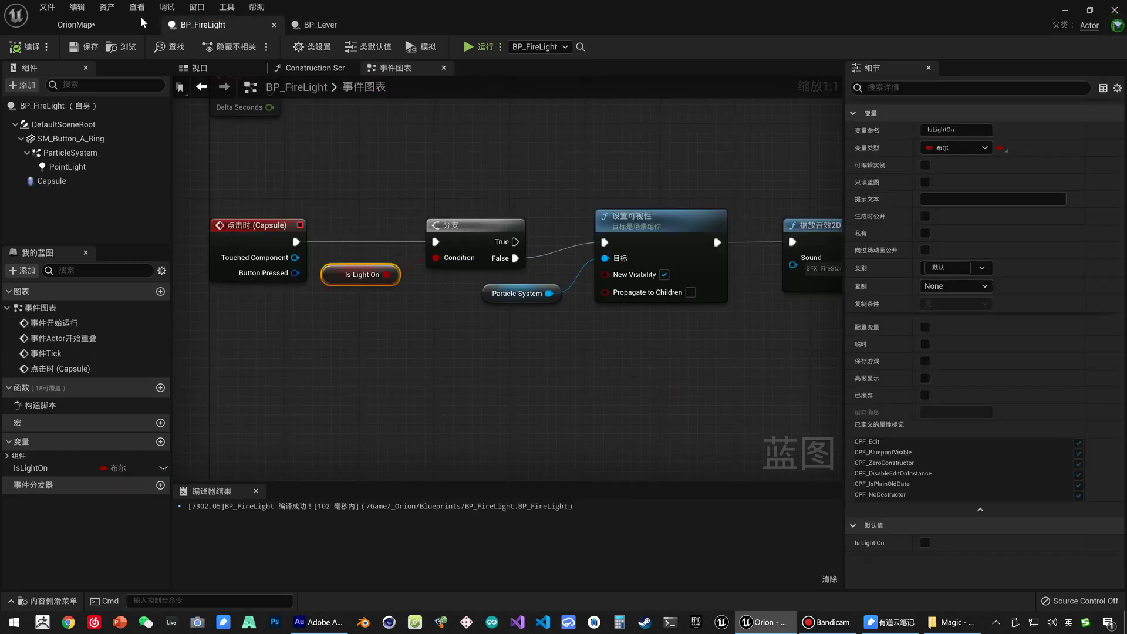
{"action": "left_click", "coordinate": [338, 26]}
{"action": "scroll", "coordinate": [358, 291], "scroll_direction": "up", "scroll_amount": 2}
{"action": "scroll", "coordinate": [358, 291], "scroll_direction": "up", "scroll_amount": 2}
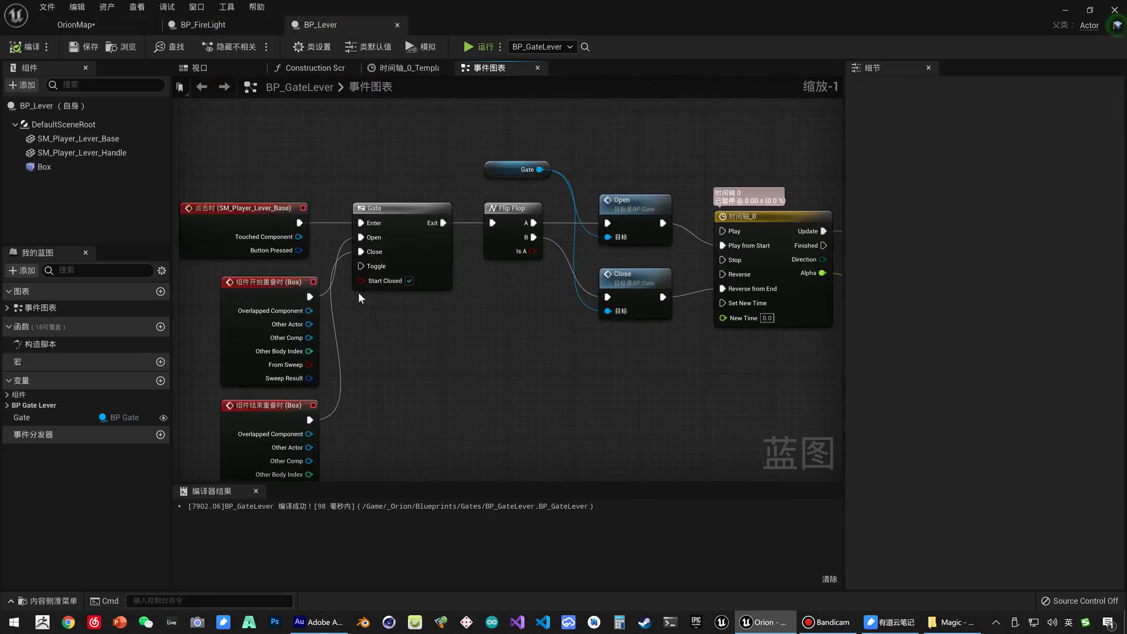
{"action": "scroll", "coordinate": [363, 302], "scroll_direction": "up", "scroll_amount": 1}
{"action": "right_click_drag", "start_coordinate": [400, 333], "coordinate": [287, 272]}
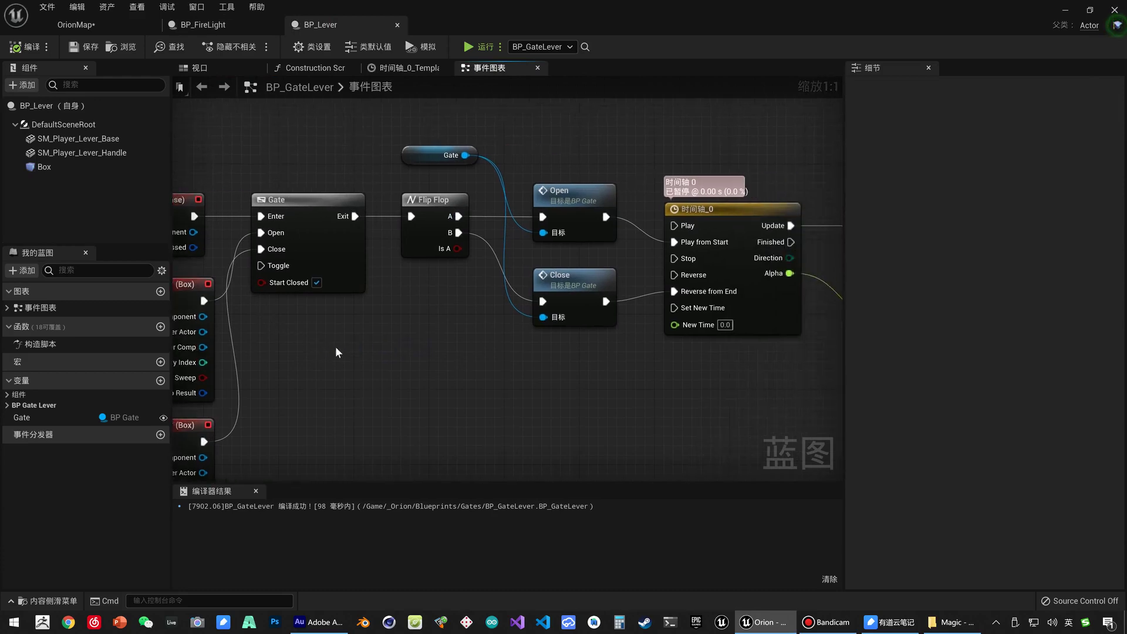
{"action": "mouse_move", "coordinate": [337, 140]}
{"action": "left_mouse_down"}
{"action": "mouse_move", "coordinate": [452, 186]}
{"action": "mouse_move", "coordinate": [499, 355]}
{"action": "left_mouse_up"}
{"action": "key", "text": "Delete"}
{"action": "key", "text": "Delete"}
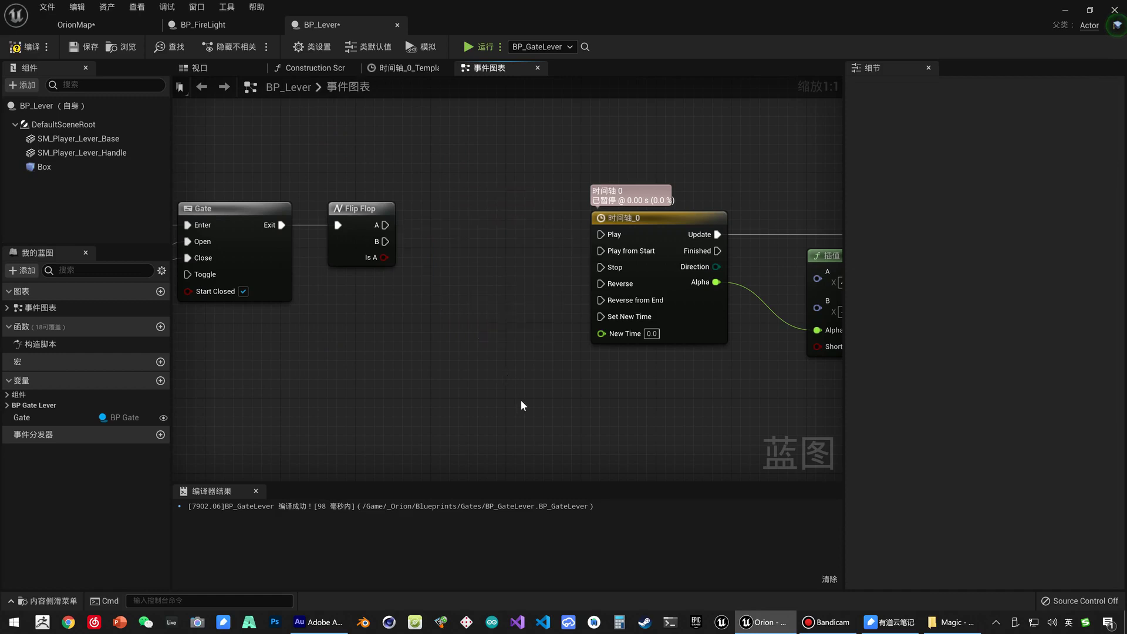
Delete the old Open and Close call nodes and add a custom event named Open.
{"action": "left_click_drag", "start_coordinate": [510, 402], "coordinate": [496, 210]}
{"action": "right_click_drag", "start_coordinate": [311, 381], "coordinate": [360, 380]}
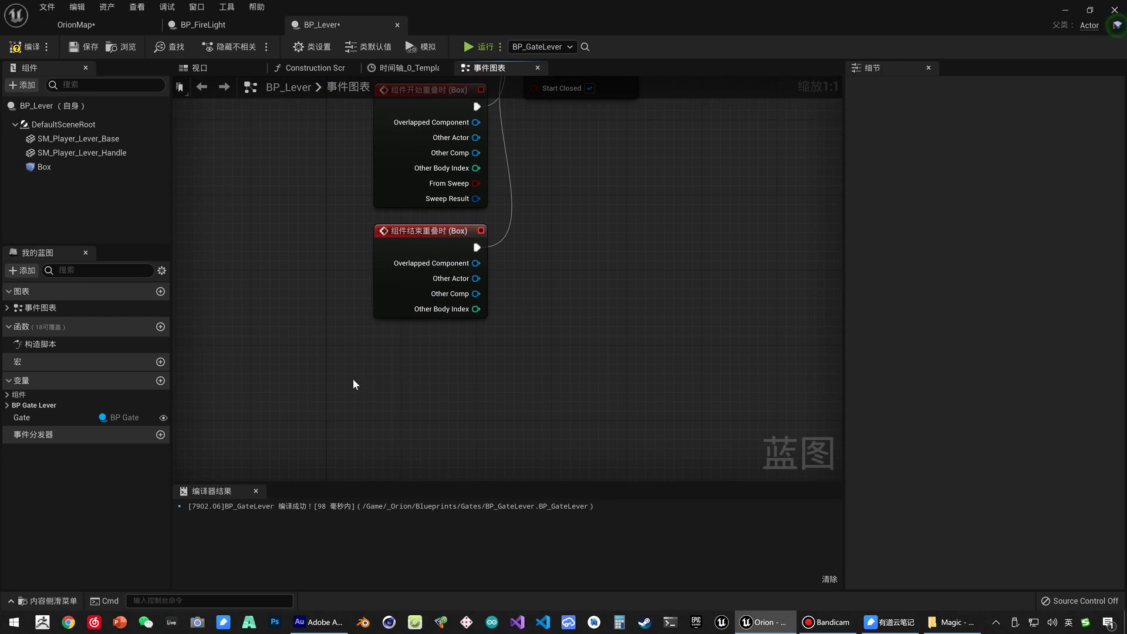
{"action": "right_click", "coordinate": [331, 400]}
{"action": "type", "text": "add c"}
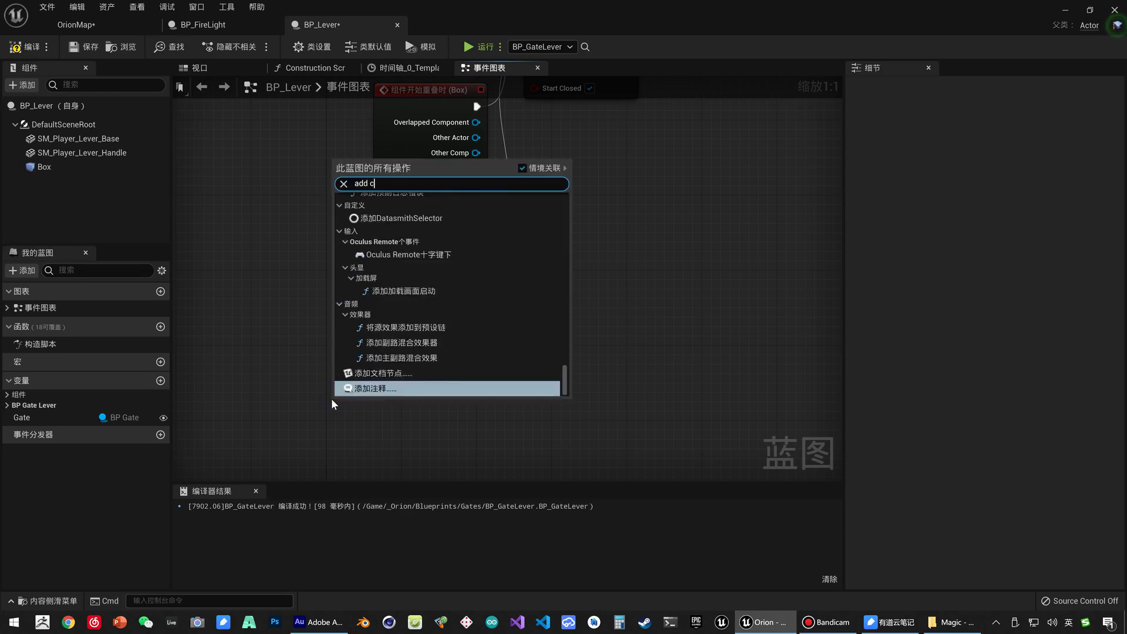
{"action": "type", "text": "us"}
{"action": "left_click", "coordinate": [389, 210]}
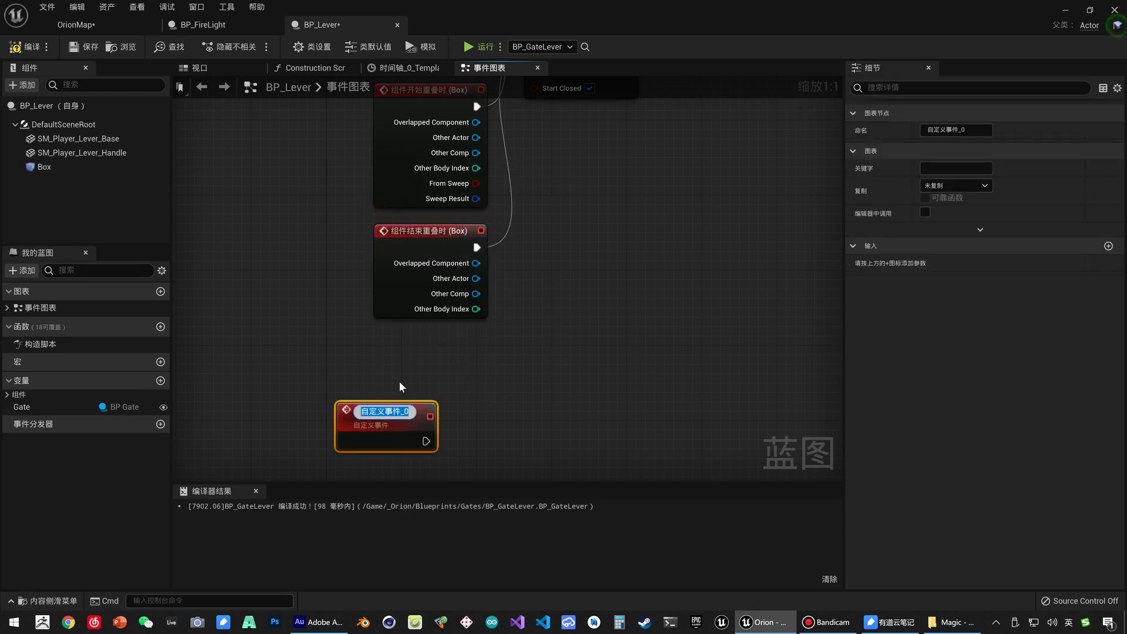
{"action": "type", "text": "Open"}
{"action": "key", "text": "Return"}
{"action": "right_click_drag", "start_coordinate": [399, 381], "coordinate": [447, 256]}
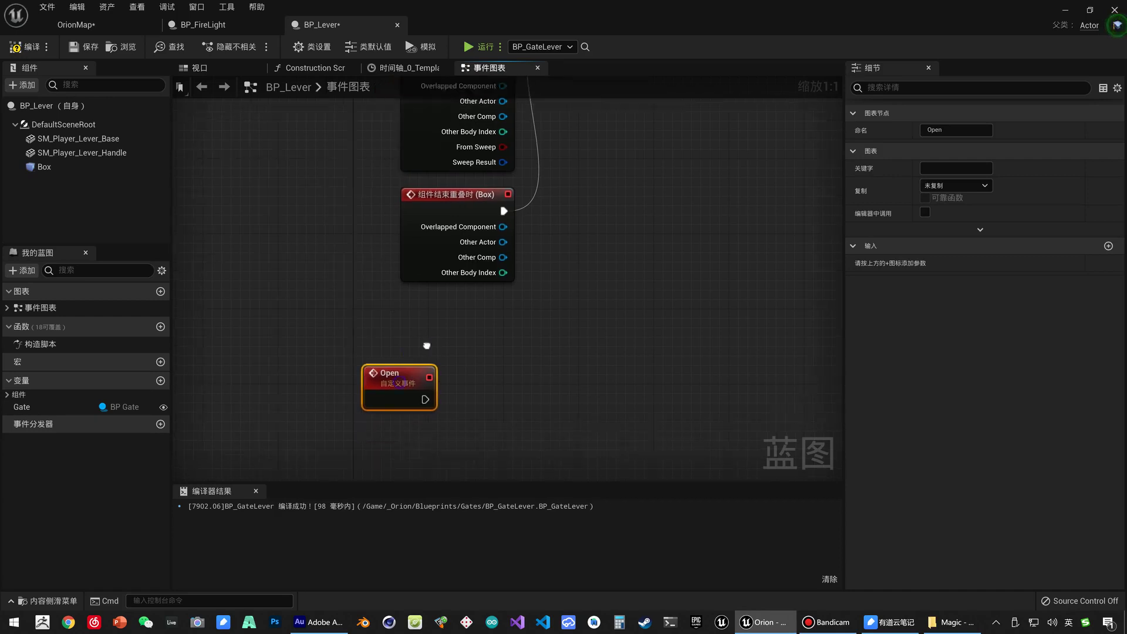
{"action": "right_click", "coordinate": [381, 405]}
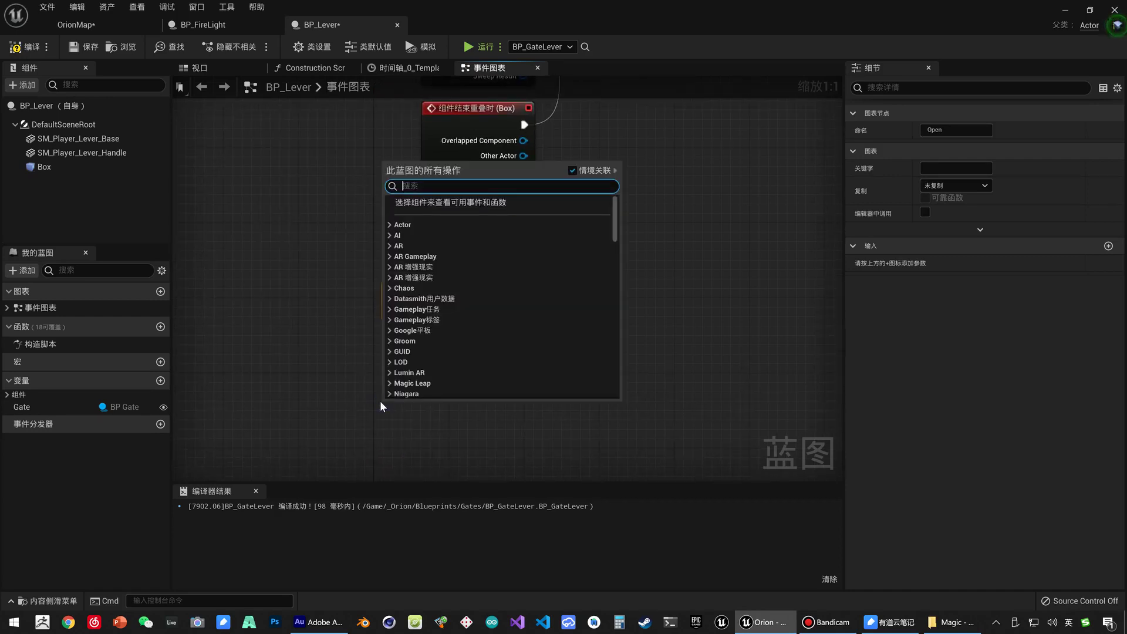
Add a custom event named Close beneath Open and tidy the two event nodes.
{"action": "type", "text": "add cus"}
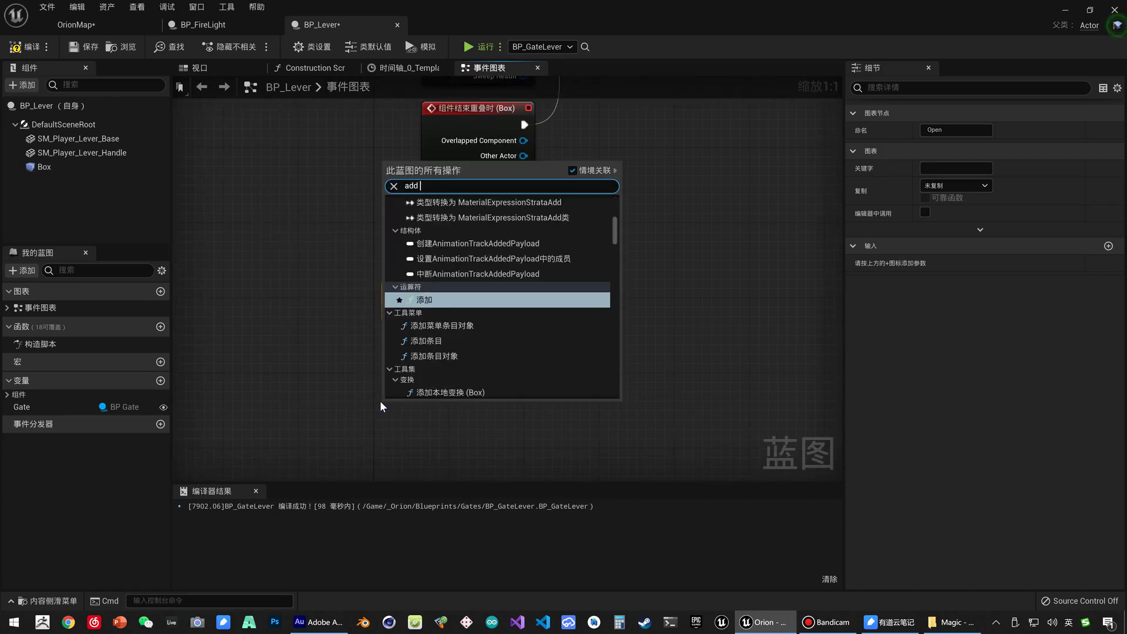
{"action": "key", "text": "Return"}
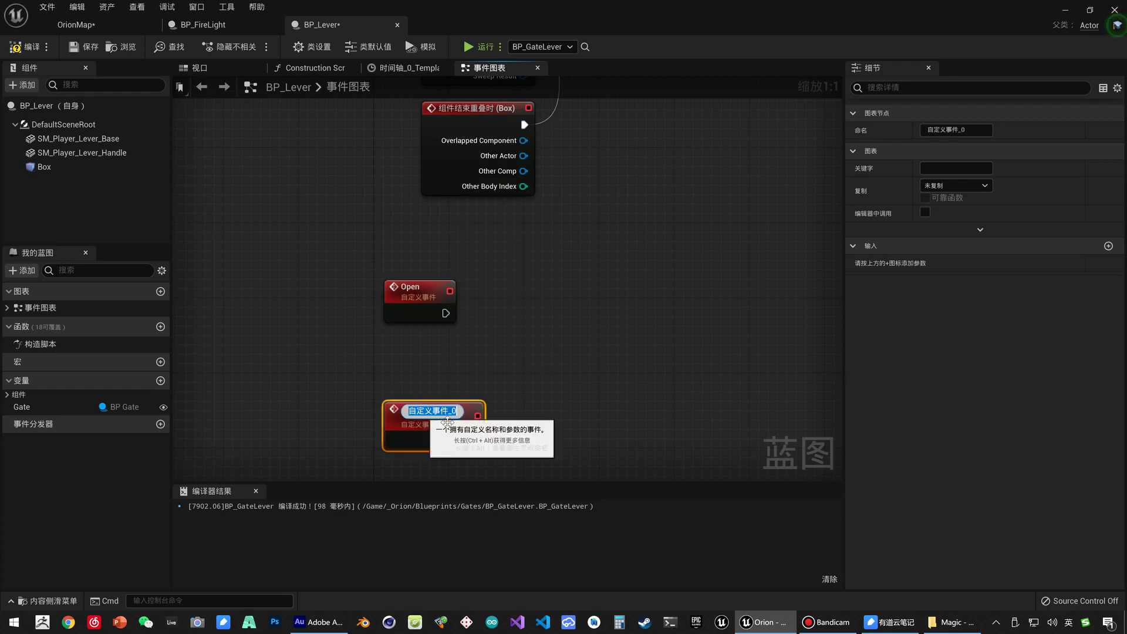
{"action": "type", "text": "Close"}
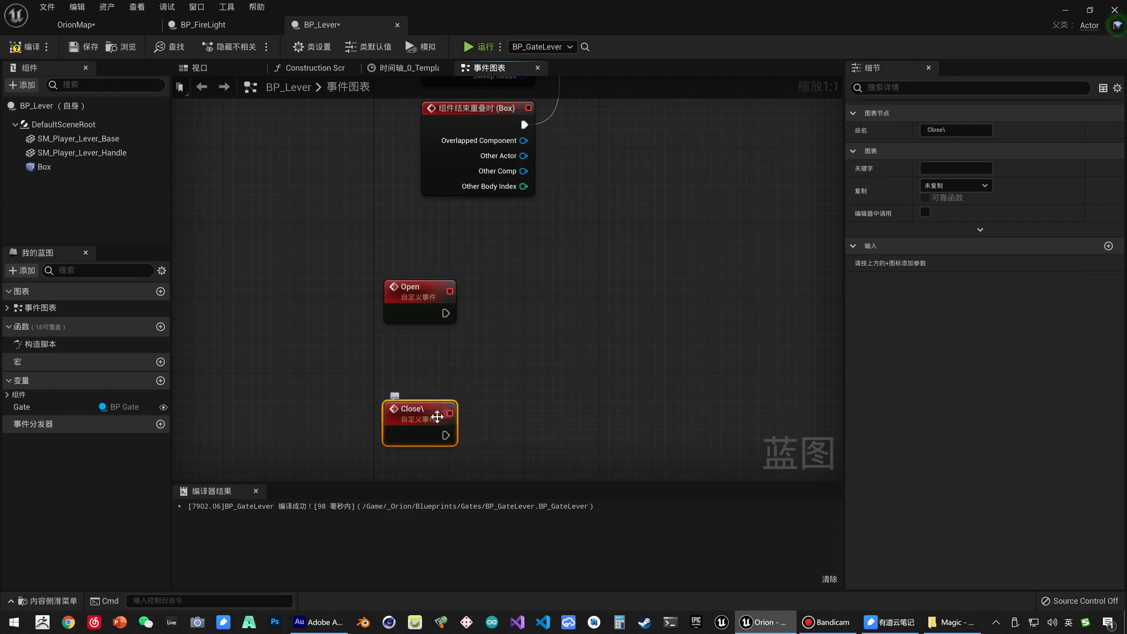
{"action": "left_click", "coordinate": [510, 413]}
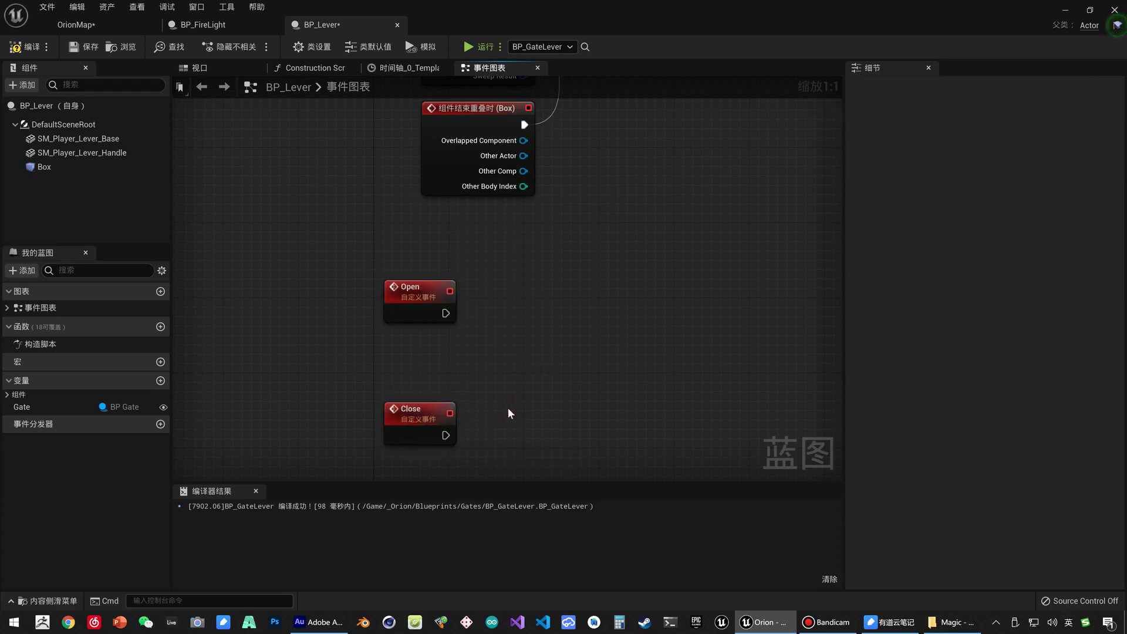
{"action": "left_click", "coordinate": [419, 425]}
{"action": "left_click_drag", "start_coordinate": [428, 289], "coordinate": [428, 317]}
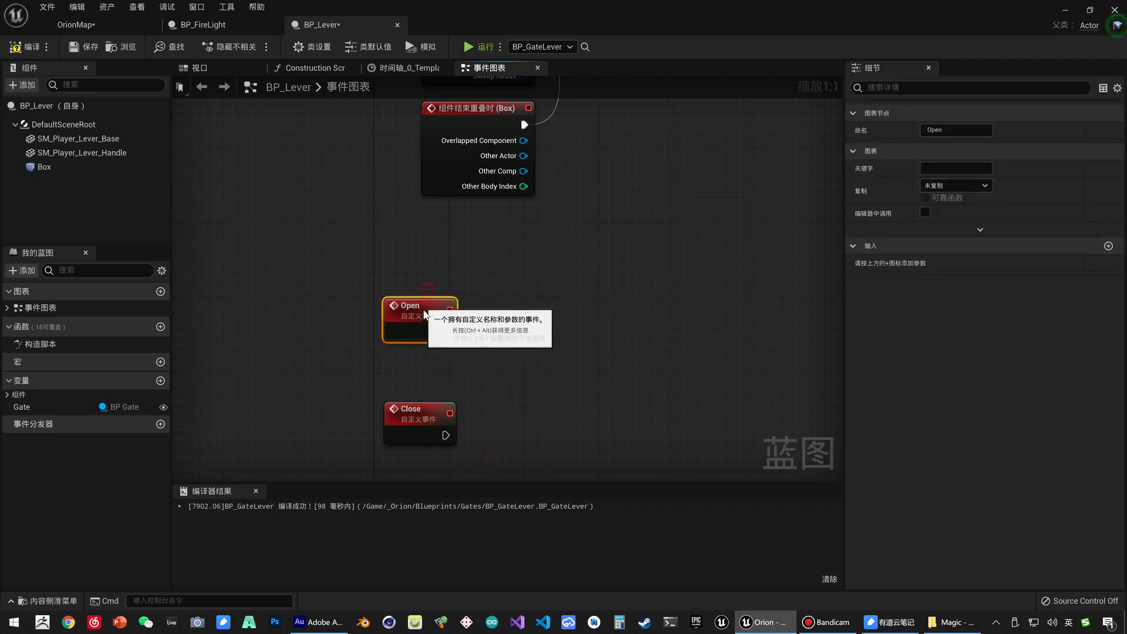
{"action": "left_click", "coordinate": [419, 411]}
{"action": "left_click", "coordinate": [388, 329]}
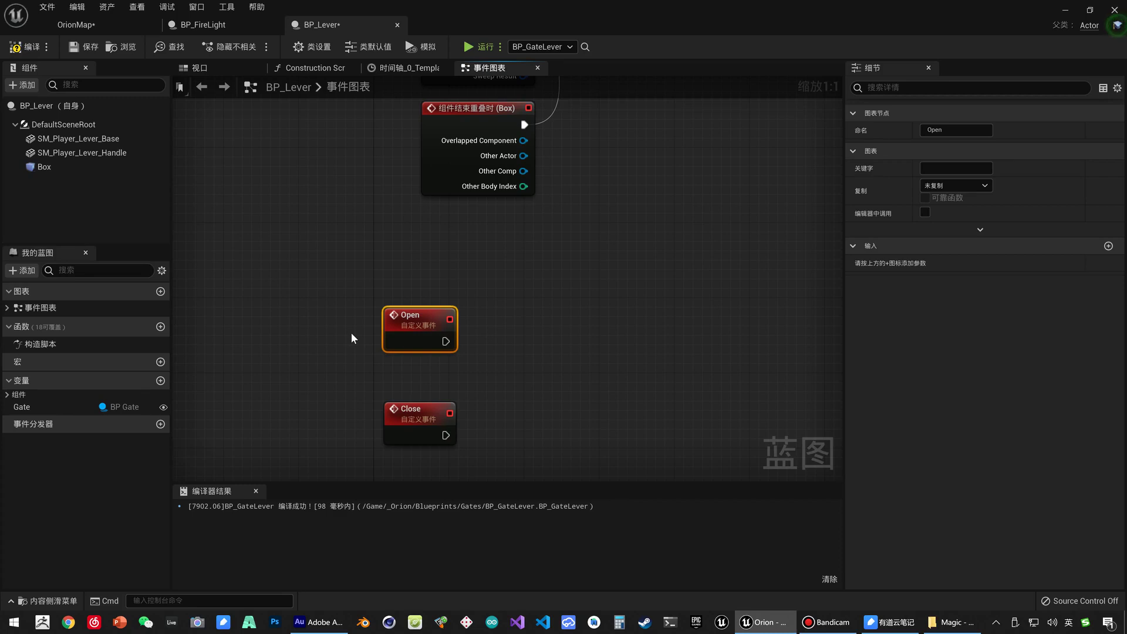
{"action": "mouse_move", "coordinate": [578, 333]}
{"action": "right_mouse_down"}
{"action": "mouse_move", "coordinate": [339, 430]}
{"action": "mouse_move", "coordinate": [317, 415]}
{"action": "right_mouse_up"}
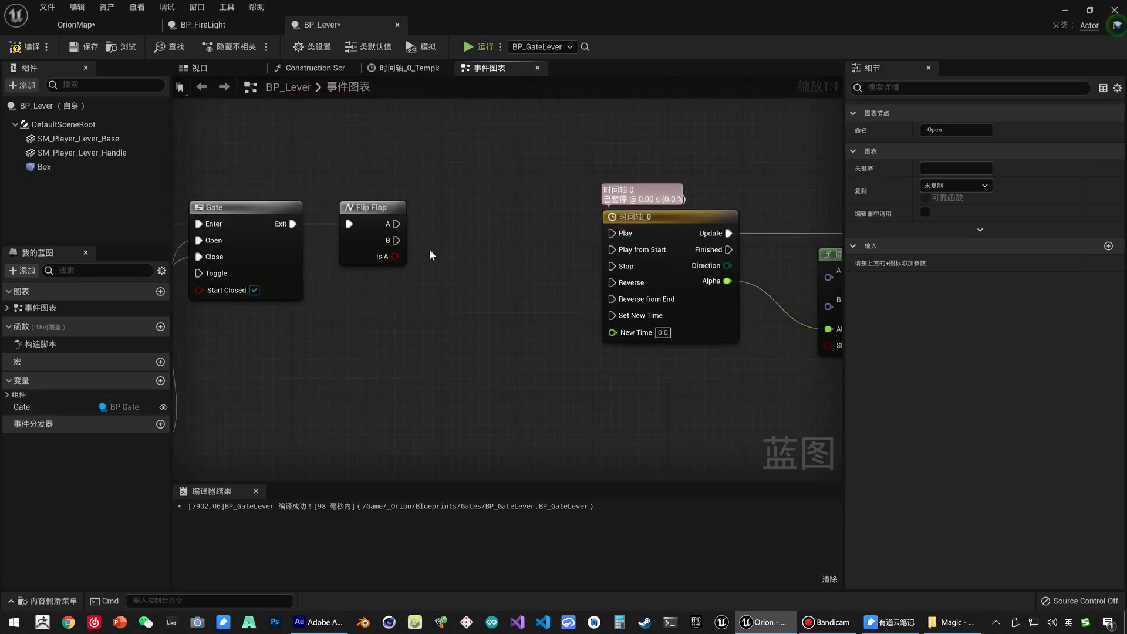
From Flip Flop A, call Open and wire it into the timeline's Play from Start.
{"action": "left_click_drag", "start_coordinate": [397, 224], "coordinate": [459, 199]}
{"action": "type", "text": "open"}
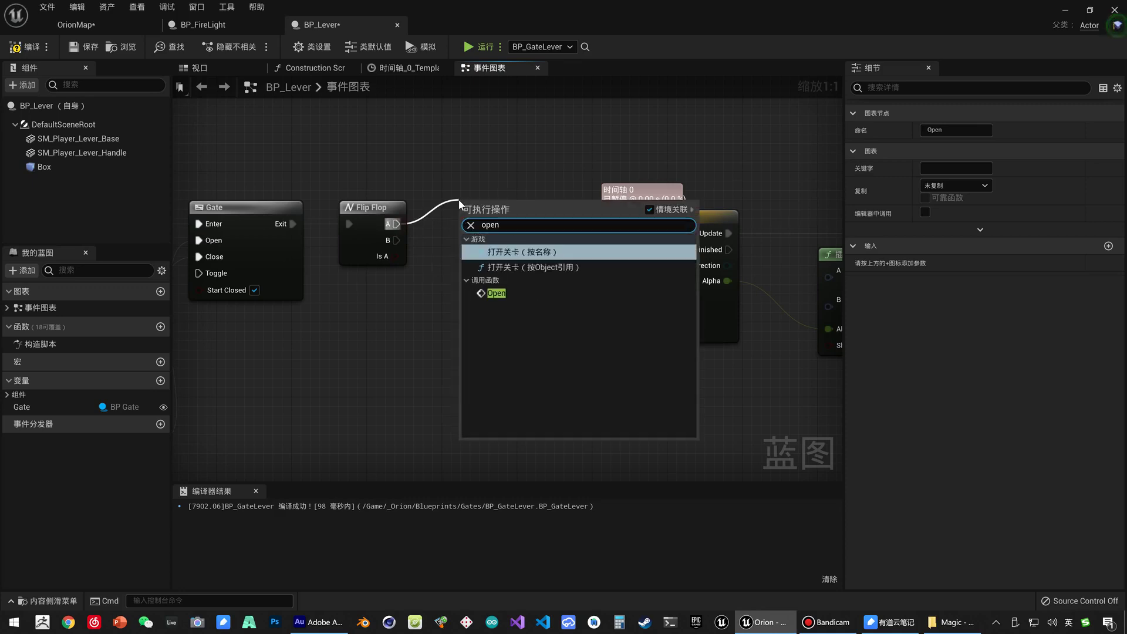
{"action": "left_click", "coordinate": [524, 294]}
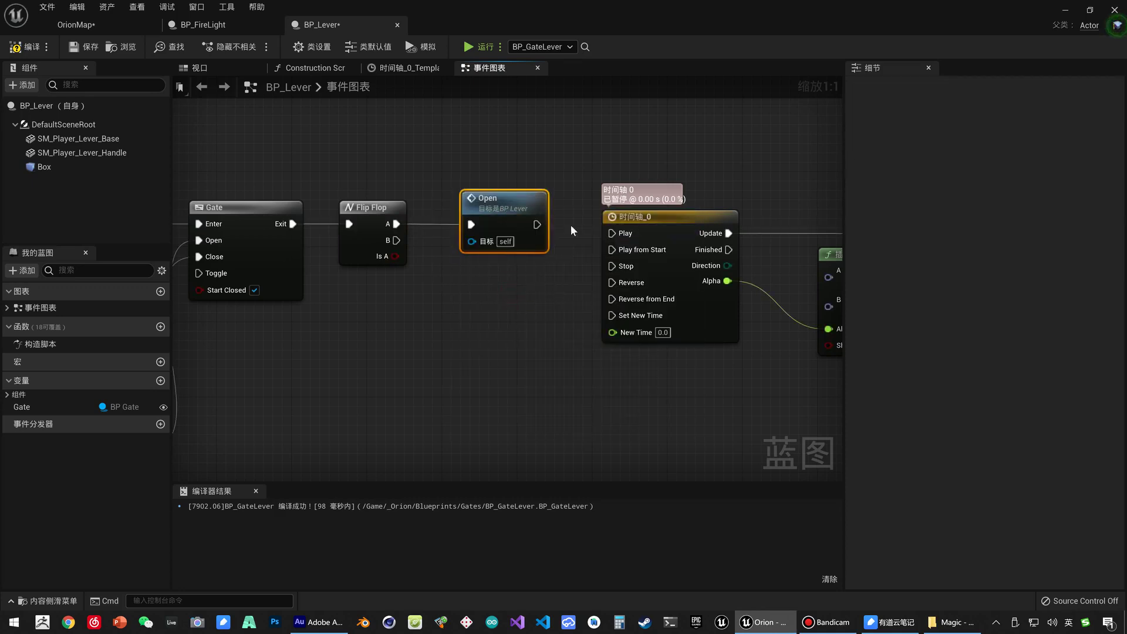
{"action": "left_click_drag", "start_coordinate": [536, 224], "coordinate": [611, 249]}
From Flip Flop B, call Close and wire it into the timeline's Reverse from End.
{"action": "left_click_drag", "start_coordinate": [396, 240], "coordinate": [426, 267]}
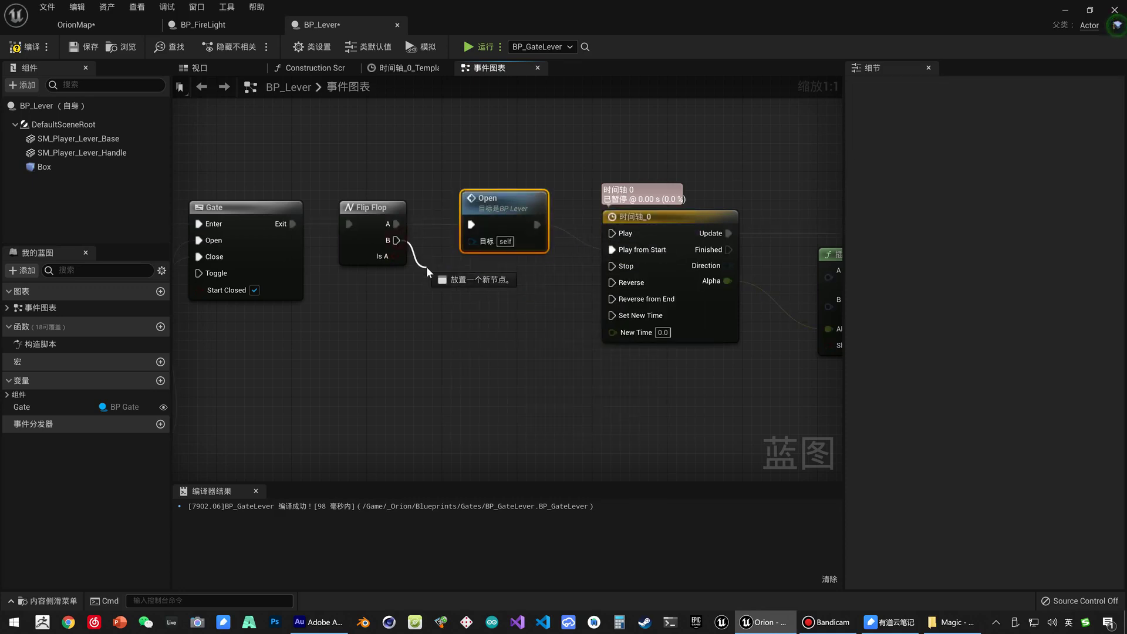
{"action": "type", "text": "close"}
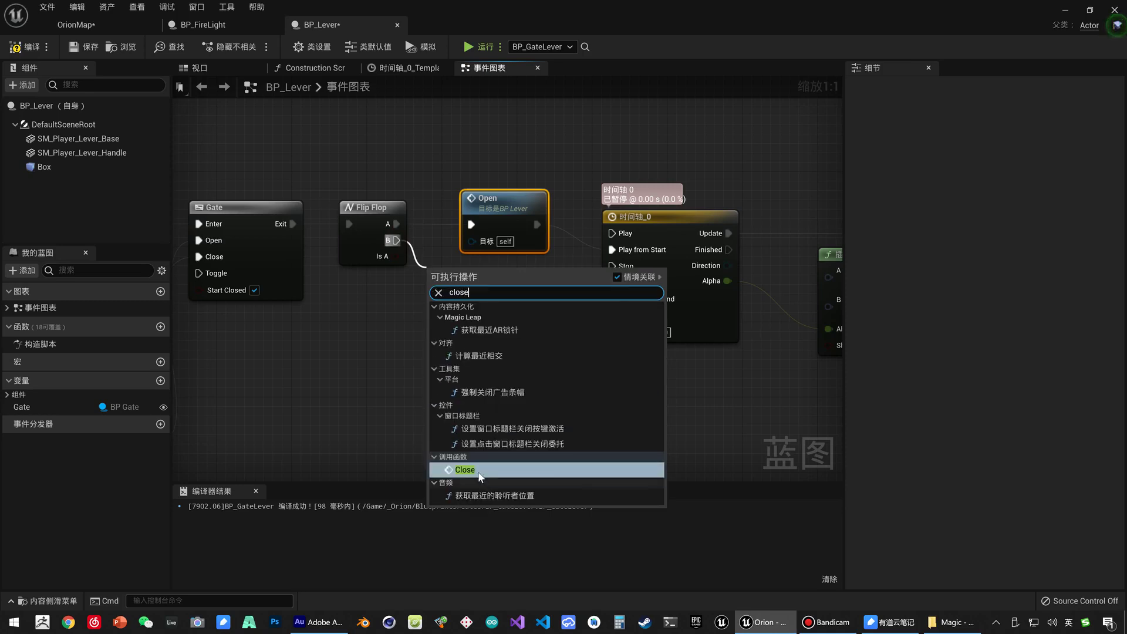
{"action": "left_click", "coordinate": [499, 479]}
{"action": "left_click_drag", "start_coordinate": [499, 300], "coordinate": [612, 299]}
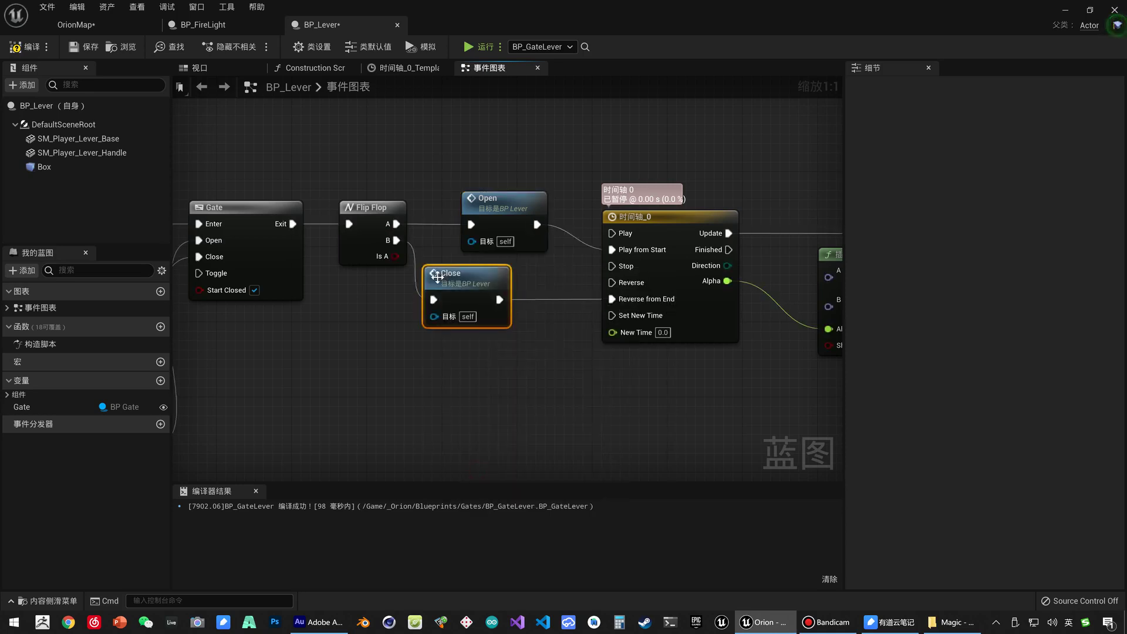
{"action": "left_click_drag", "start_coordinate": [437, 279], "coordinate": [494, 304]}
{"action": "left_click", "coordinate": [485, 204]}
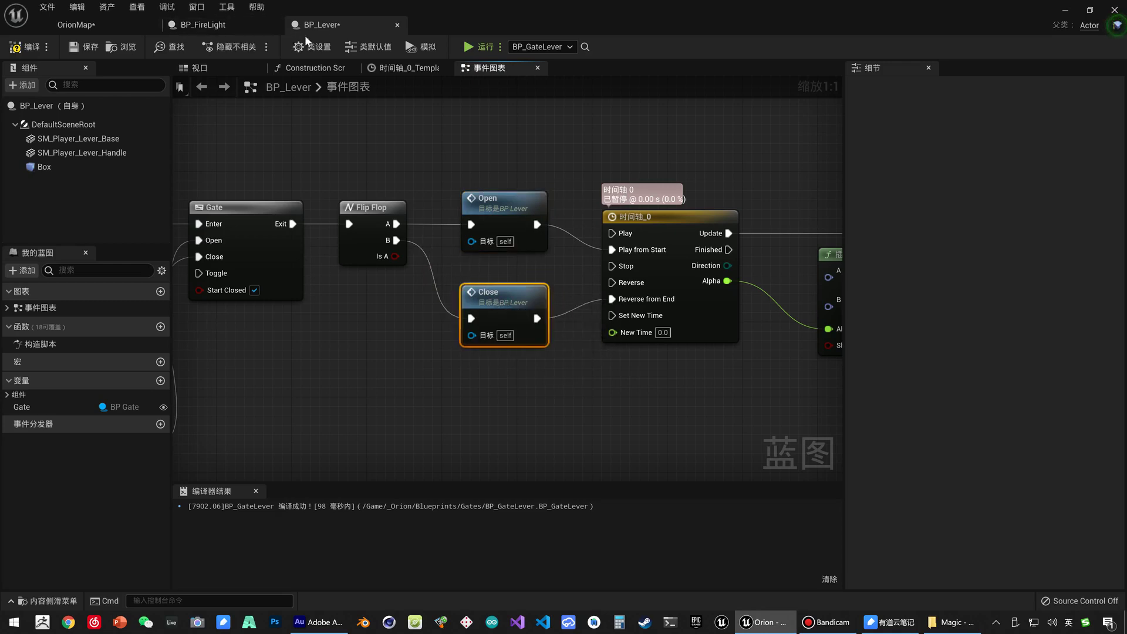
Align the Open and Close call nodes and save BP_Lever.
{"action": "left_click", "coordinate": [481, 198]}
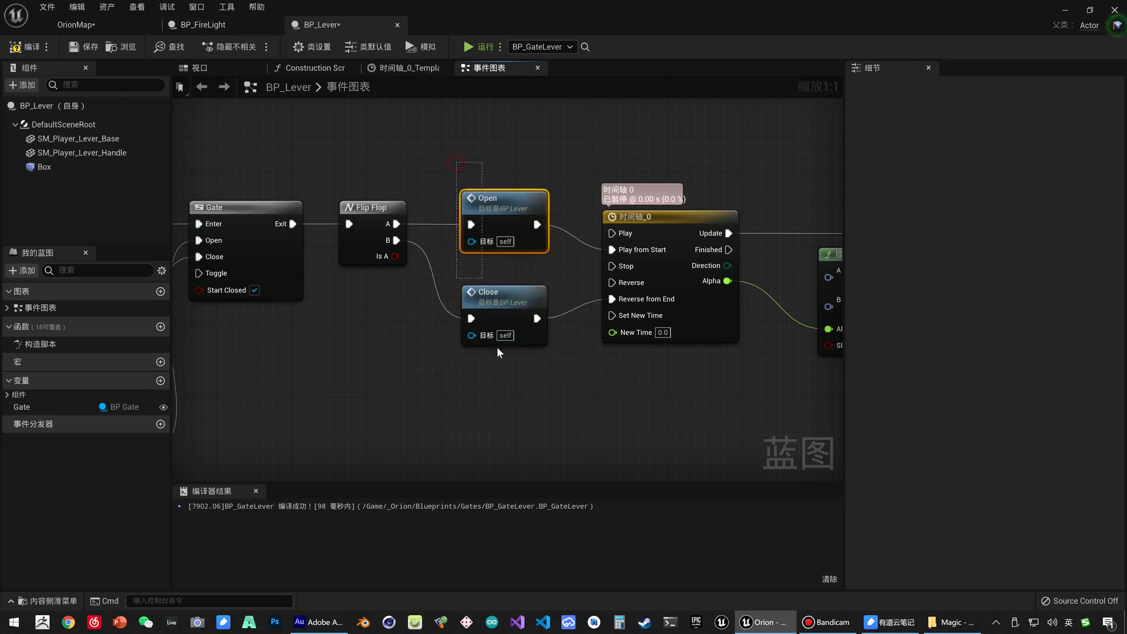
{"action": "left_click", "coordinate": [497, 341]}
{"action": "left_click", "coordinate": [470, 195], "text": "ctrl"}
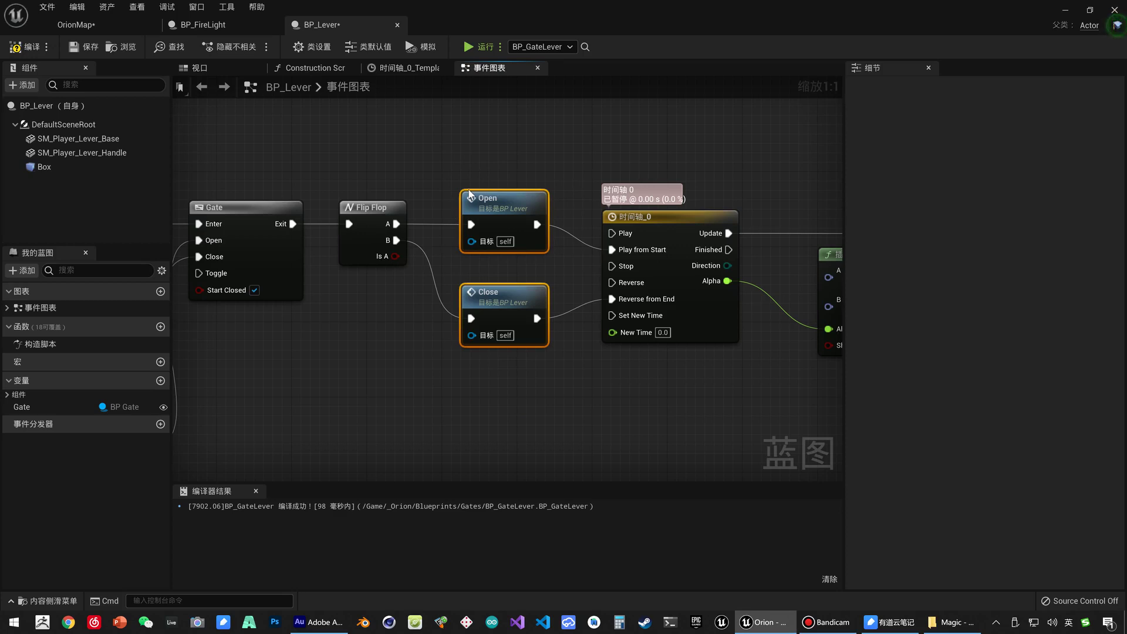
{"action": "right_click_drag", "start_coordinate": [471, 164], "coordinate": [332, 140]}
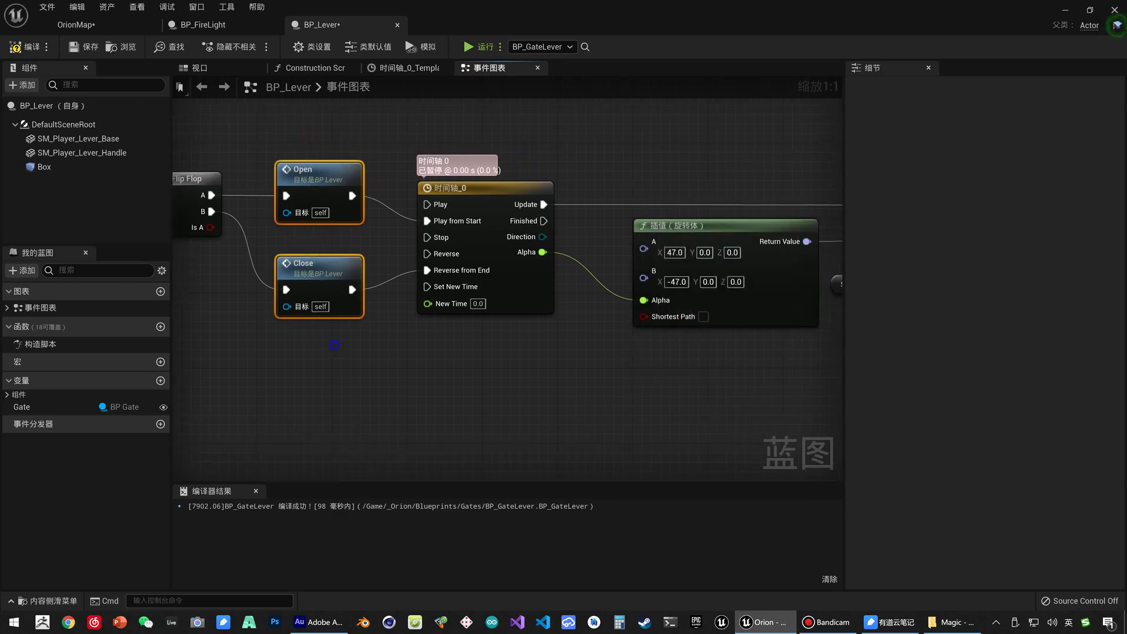
{"action": "right_click_drag", "start_coordinate": [320, 318], "coordinate": [384, 348]}
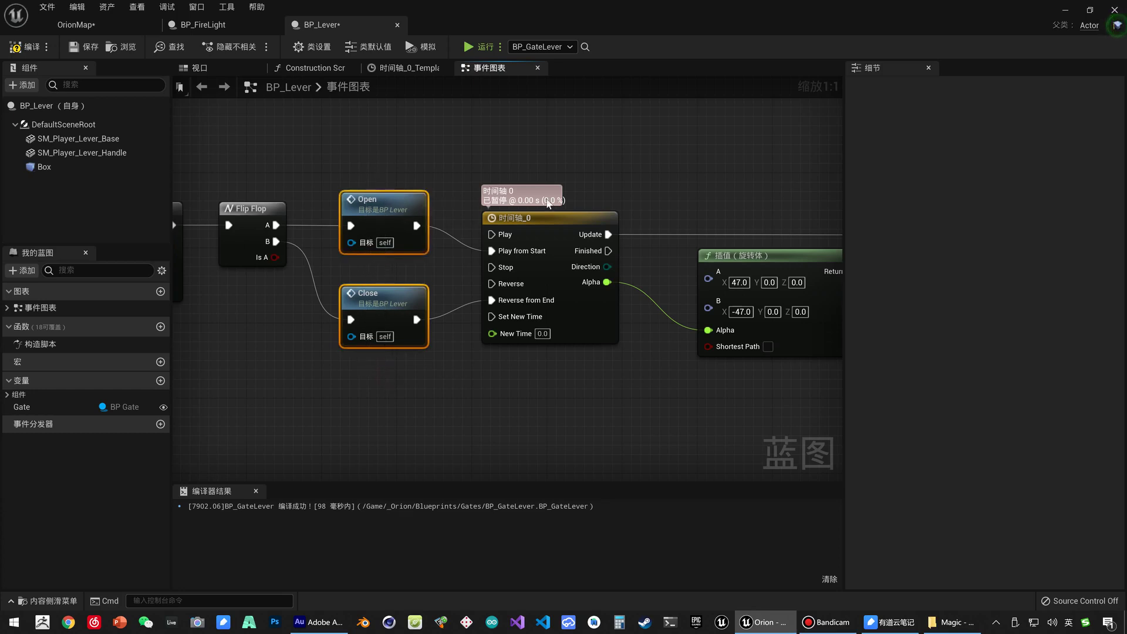
{"action": "key", "text": "ctrl+s"}
{"action": "mouse_move", "coordinate": [604, 199]}
{"action": "right_mouse_down"}
{"action": "mouse_move", "coordinate": [613, 183]}
{"action": "mouse_move", "coordinate": [419, 139]}
{"action": "right_mouse_up"}
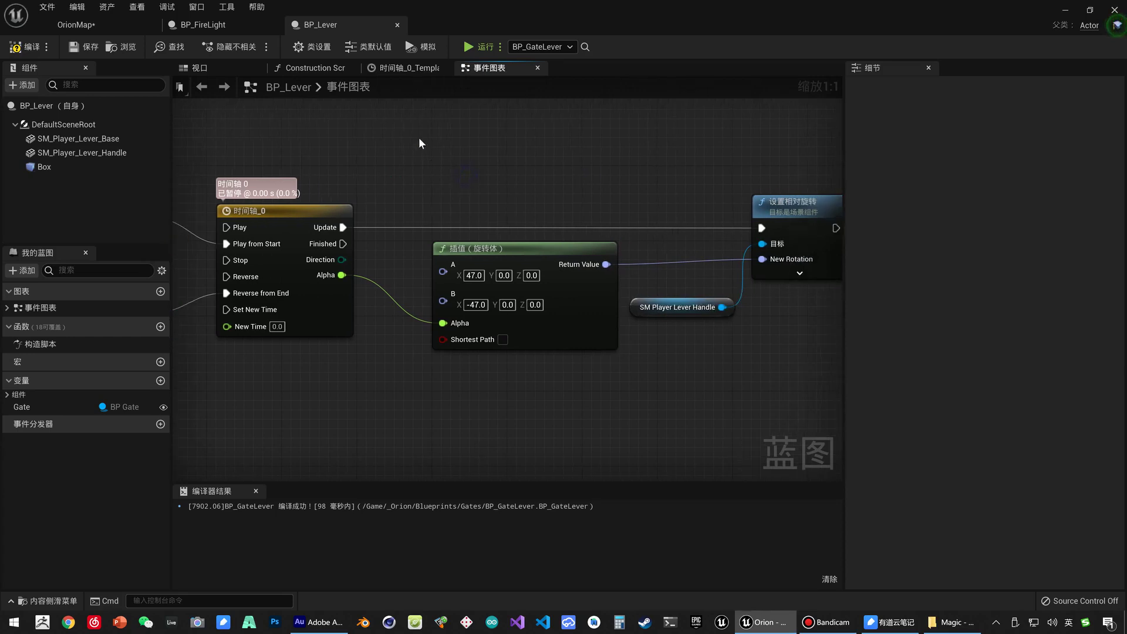
Add an On Clicked event for the SM_Player_Lever_Handle component.
{"action": "right_click_drag", "start_coordinate": [363, 170], "coordinate": [708, 199]}
{"action": "right_click_drag", "start_coordinate": [441, 167], "coordinate": [554, 200]}
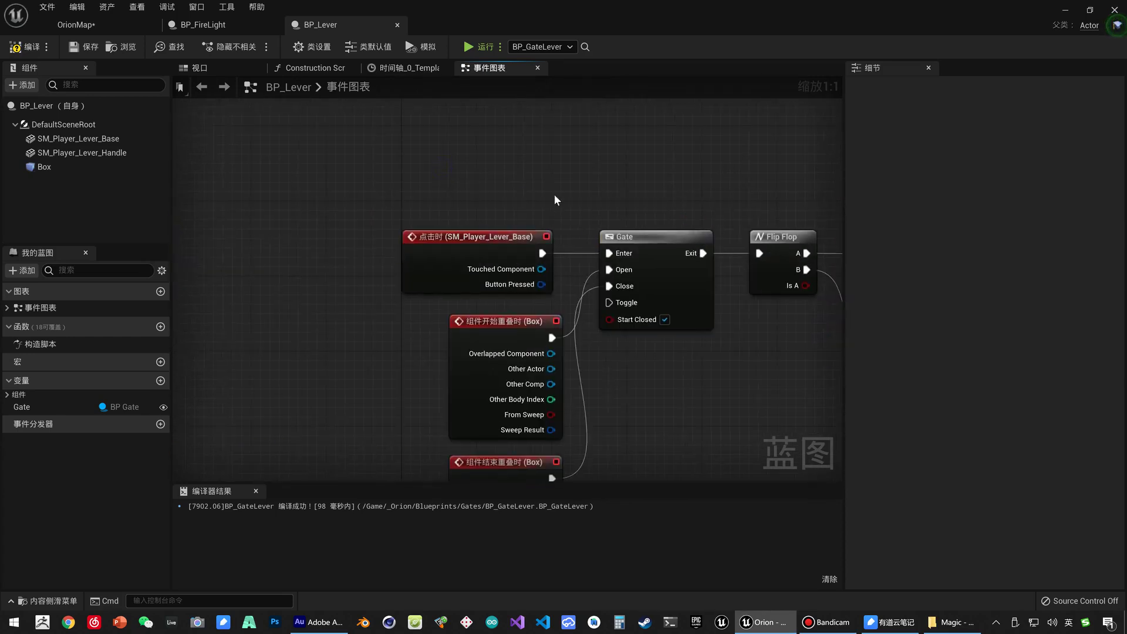
{"action": "left_click", "coordinate": [117, 153]}
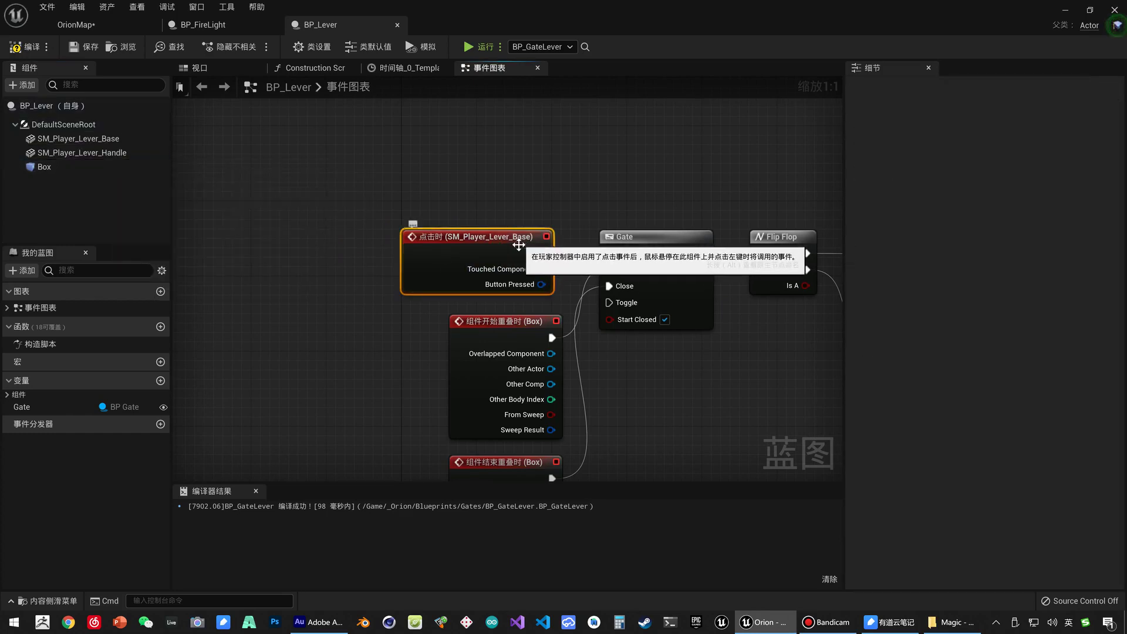
{"action": "left_click", "coordinate": [94, 154]}
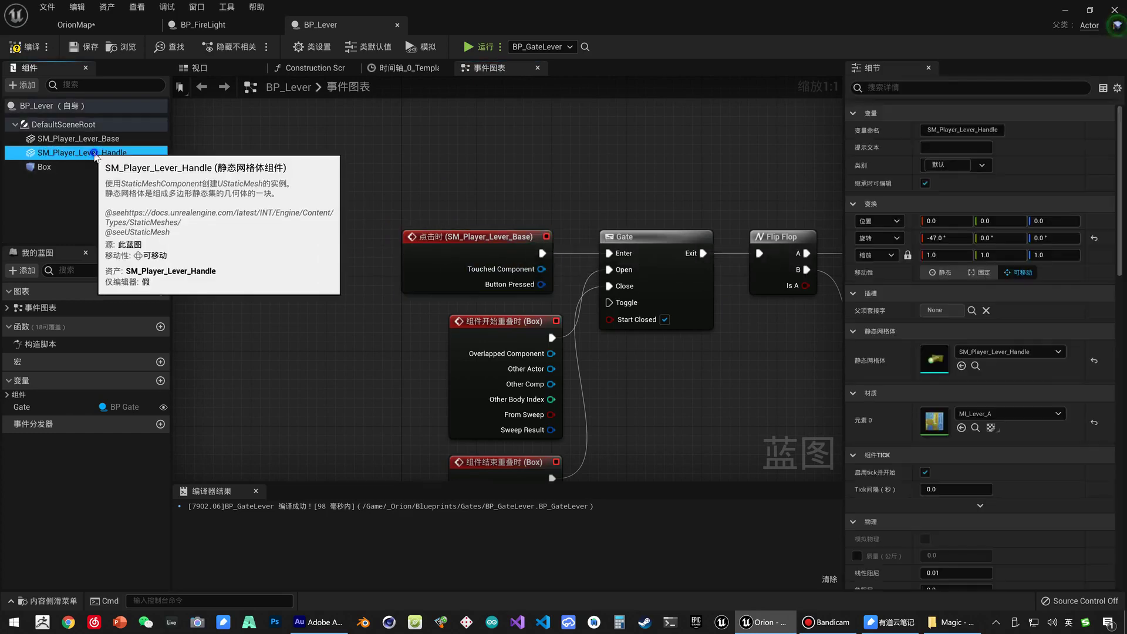
{"action": "right_click", "coordinate": [95, 155]}
{"action": "mouse_move", "coordinate": [181, 181]}
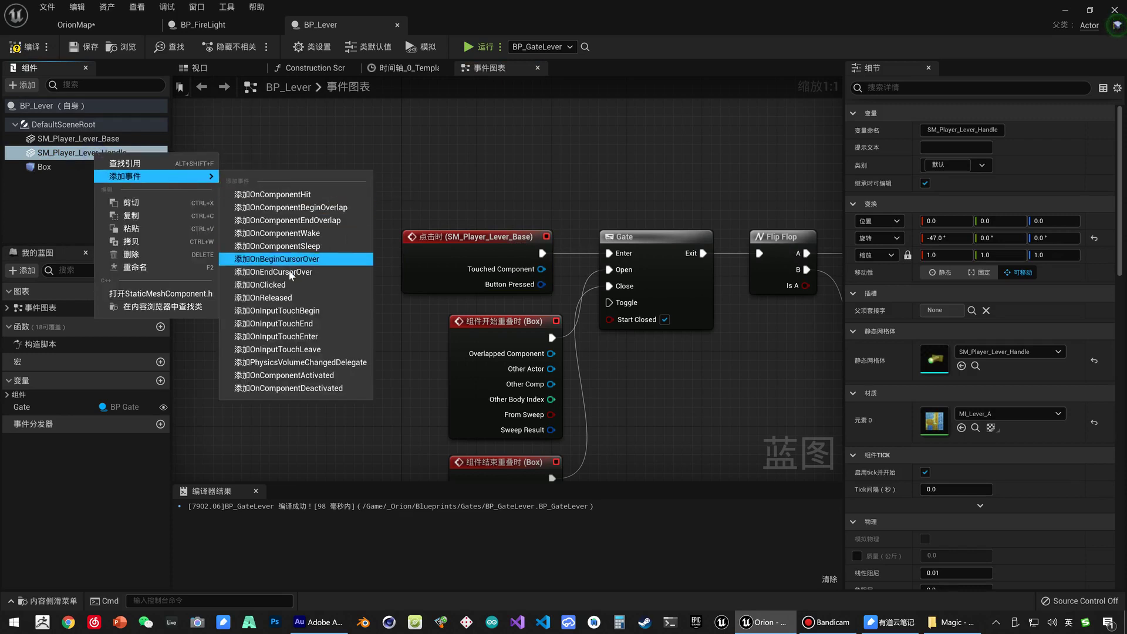
{"action": "left_click", "coordinate": [288, 284]}
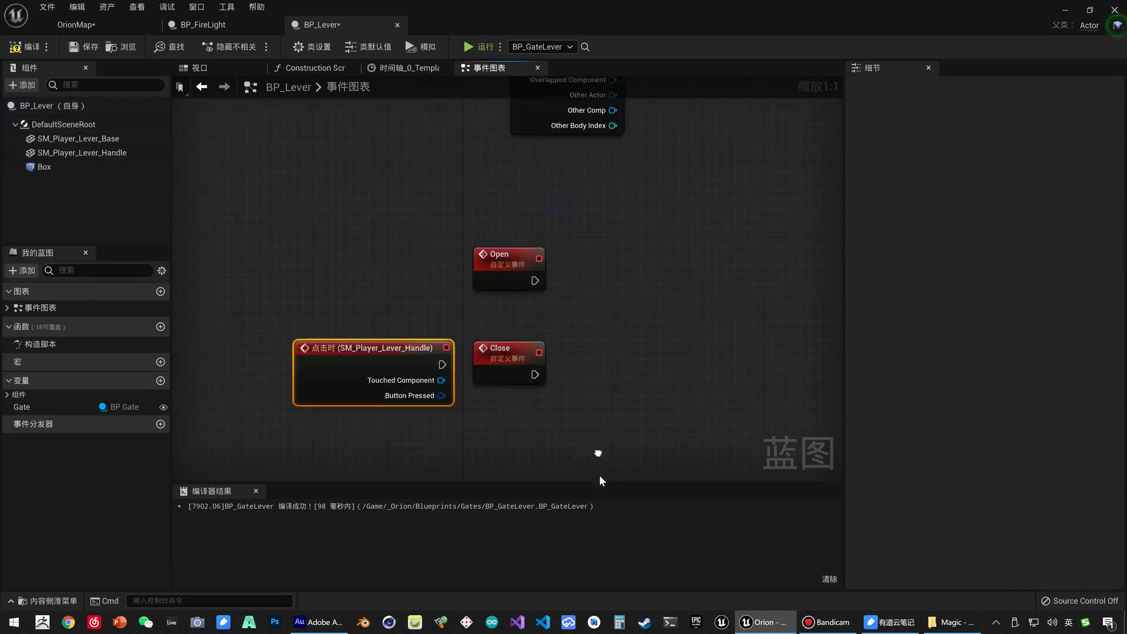
Place the handle click event beside the base click event and wire it into Gate's Enter.
{"action": "left_click_drag", "start_coordinate": [443, 372], "coordinate": [454, 301]}
{"action": "right_click_drag", "start_coordinate": [453, 301], "coordinate": [403, 262]}
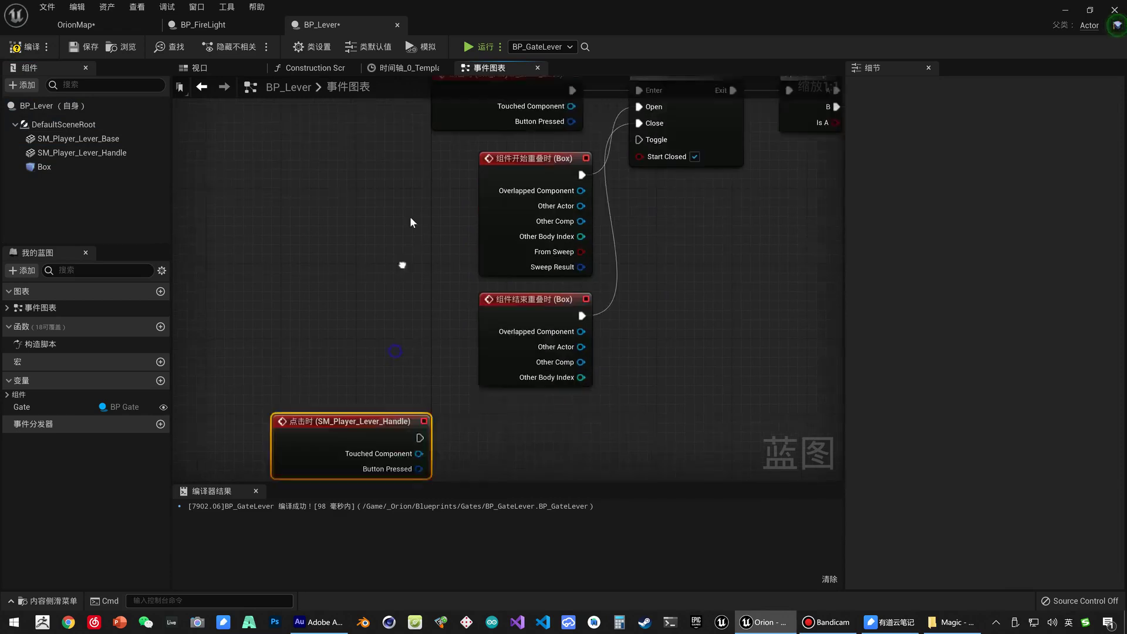
{"action": "left_click_drag", "start_coordinate": [377, 375], "coordinate": [360, 136]}
{"action": "right_click_drag", "start_coordinate": [442, 172], "coordinate": [403, 401]}
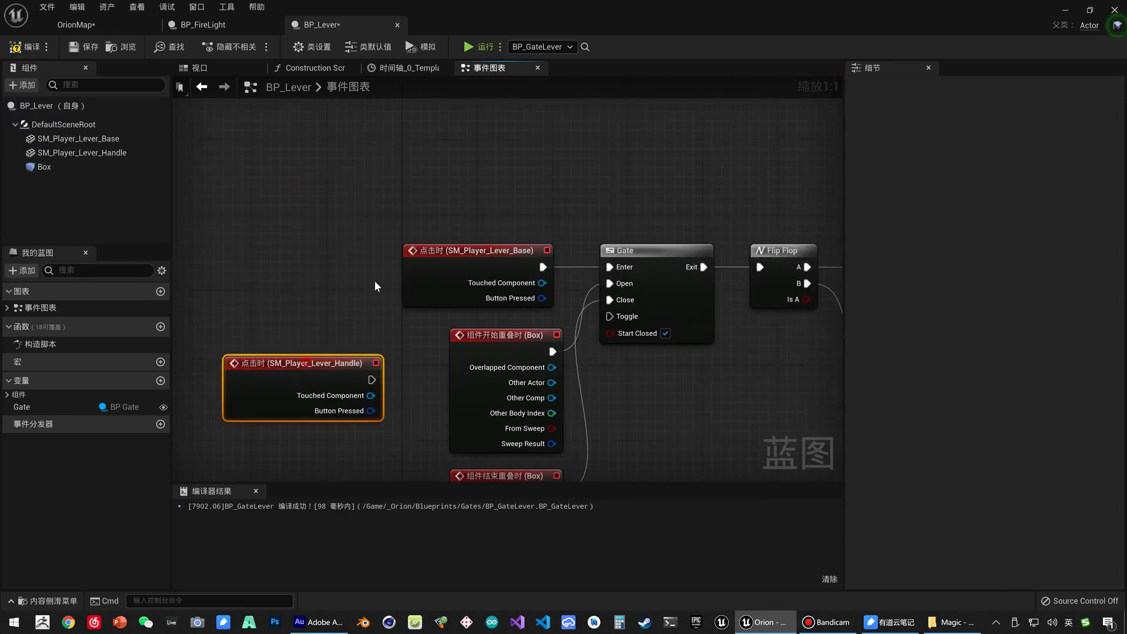
{"action": "left_click_drag", "start_coordinate": [305, 362], "coordinate": [475, 177]}
{"action": "left_click_drag", "start_coordinate": [541, 192], "coordinate": [609, 267]}
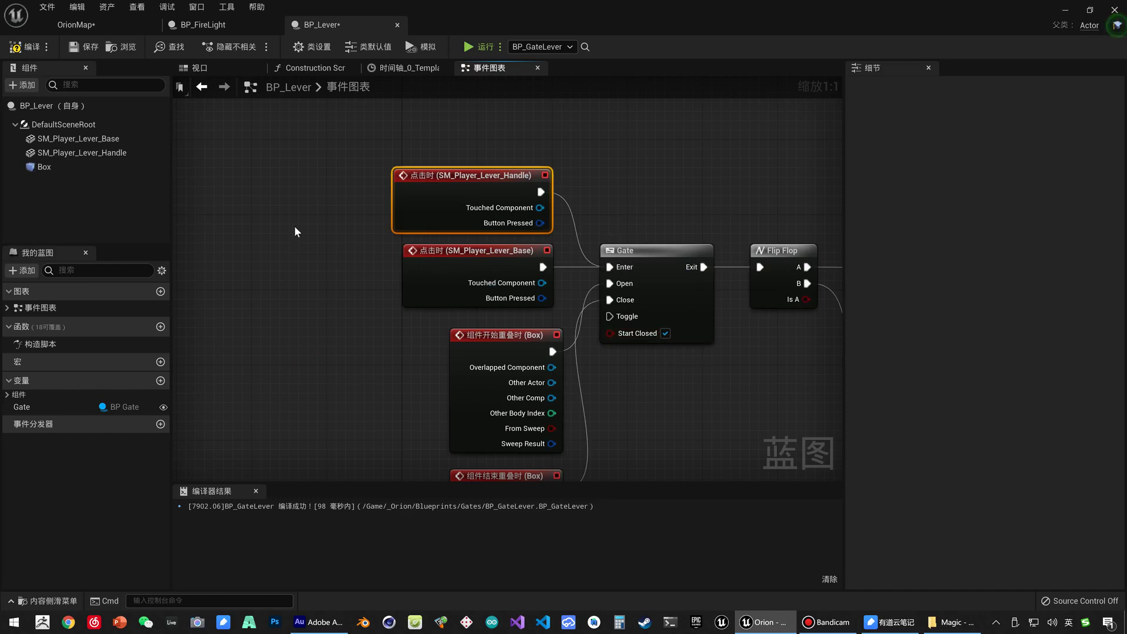
{"action": "left_click_drag", "start_coordinate": [336, 176], "coordinate": [492, 287]}
{"action": "left_click", "coordinate": [208, 74]}
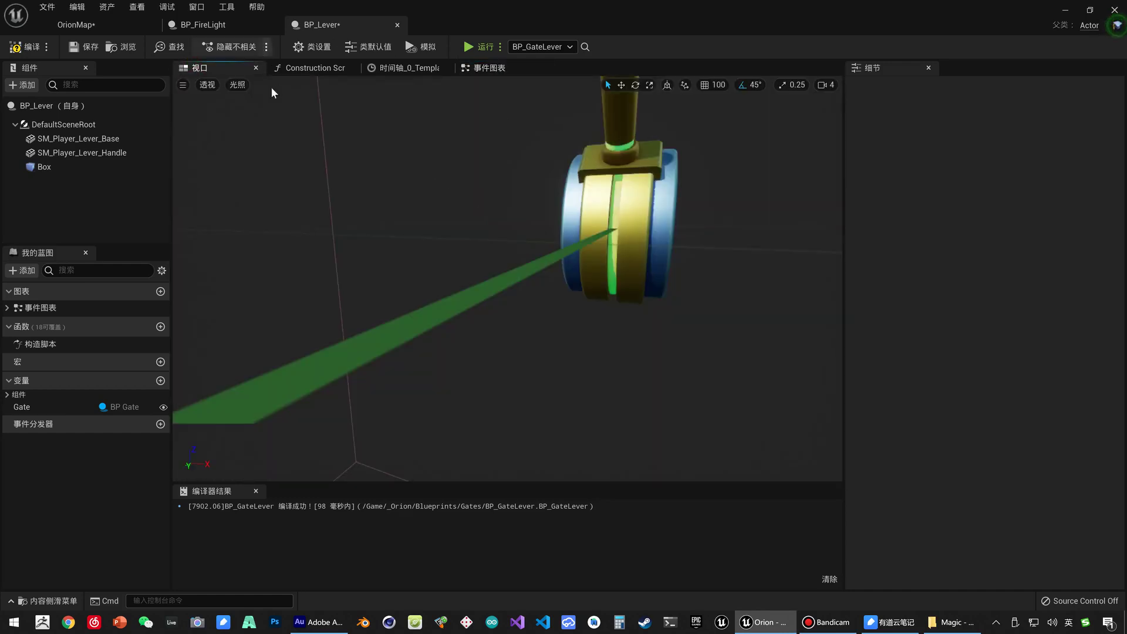
Save BP_Lever and delete its Gate variable from My Blueprint.
{"action": "key", "text": "ctrl+s"}
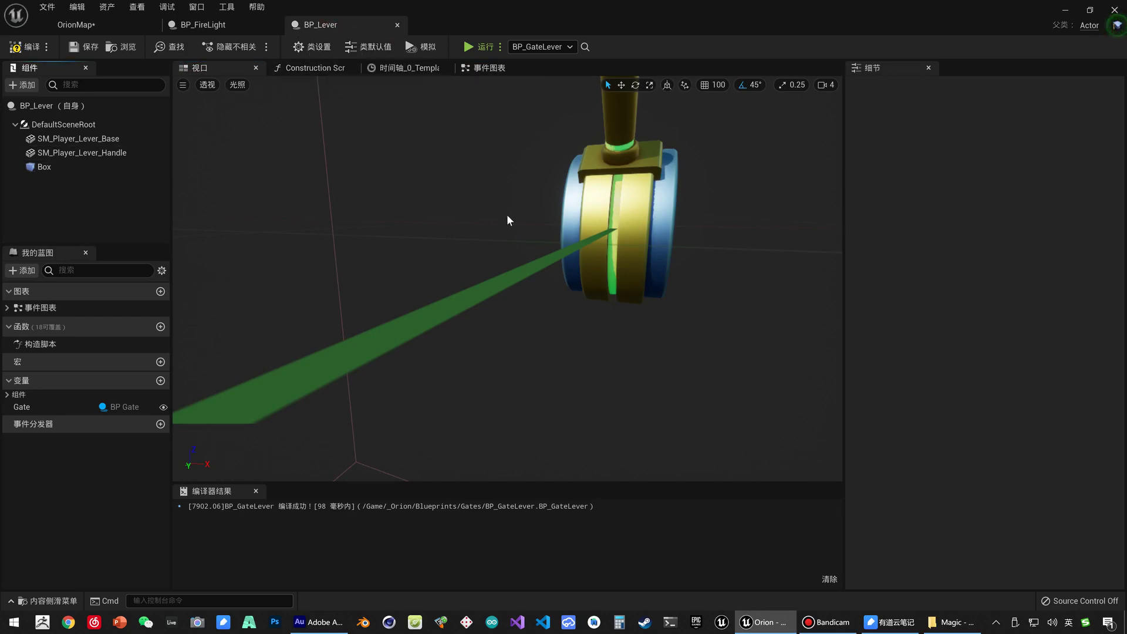
{"action": "left_click_drag", "start_coordinate": [506, 214], "coordinate": [475, 161]}
{"action": "scroll", "coordinate": [511, 189], "scroll_direction": "down", "scroll_amount": 4}
{"action": "scroll", "coordinate": [570, 234], "scroll_direction": "down", "scroll_amount": 3}
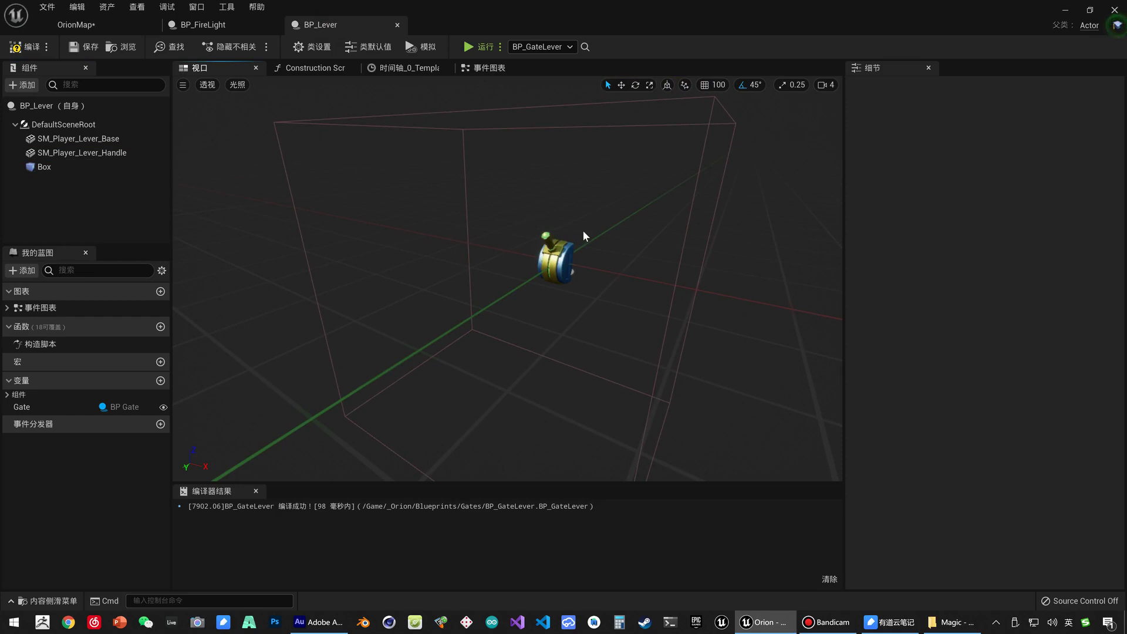
{"action": "left_click", "coordinate": [65, 406]}
{"action": "key", "text": "Delete"}
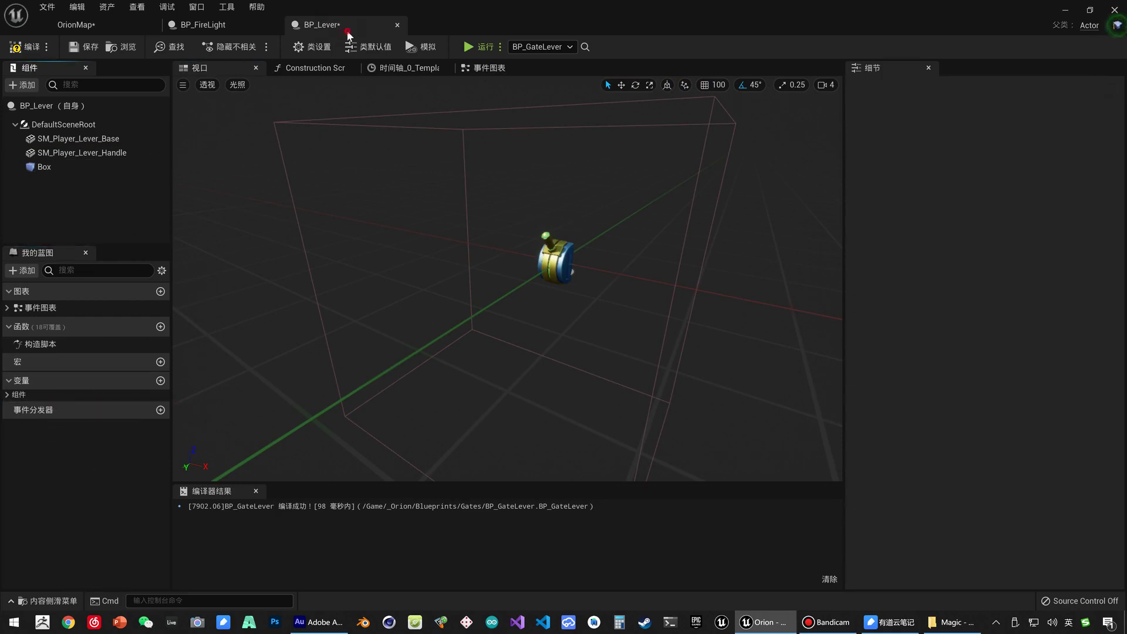
Check the Open, Close and Timeline nodes, save BP_Lever and return to OrionMap.
{"action": "left_click", "coordinate": [489, 68]}
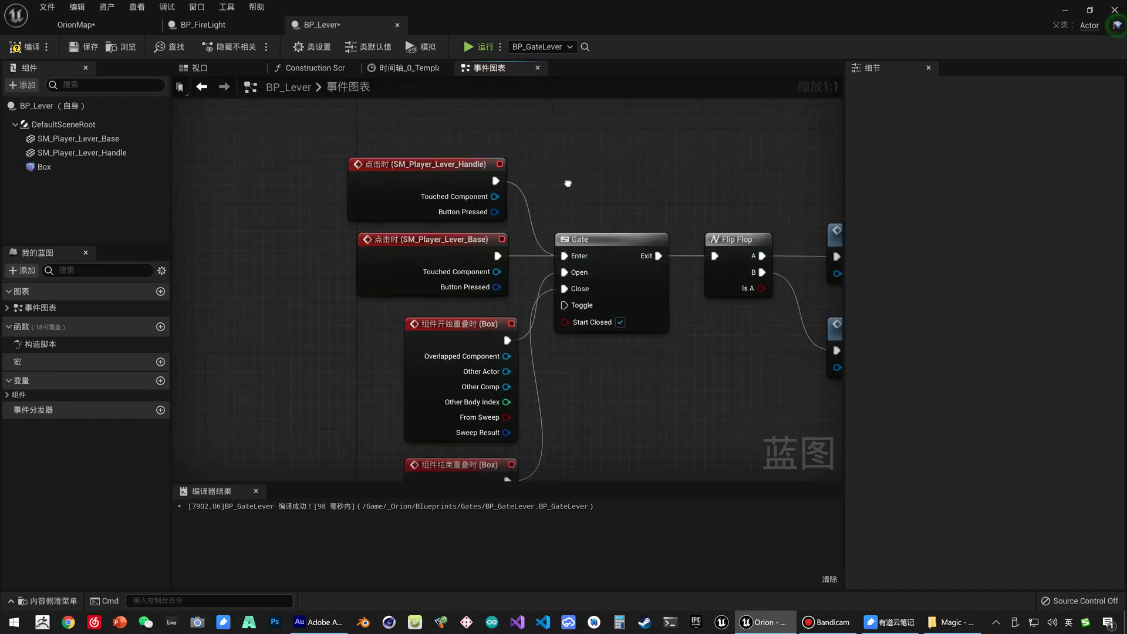
{"action": "right_click_drag", "start_coordinate": [568, 183], "coordinate": [452, 121]}
{"action": "scroll", "coordinate": [285, 123], "scroll_direction": "down", "scroll_amount": 1}
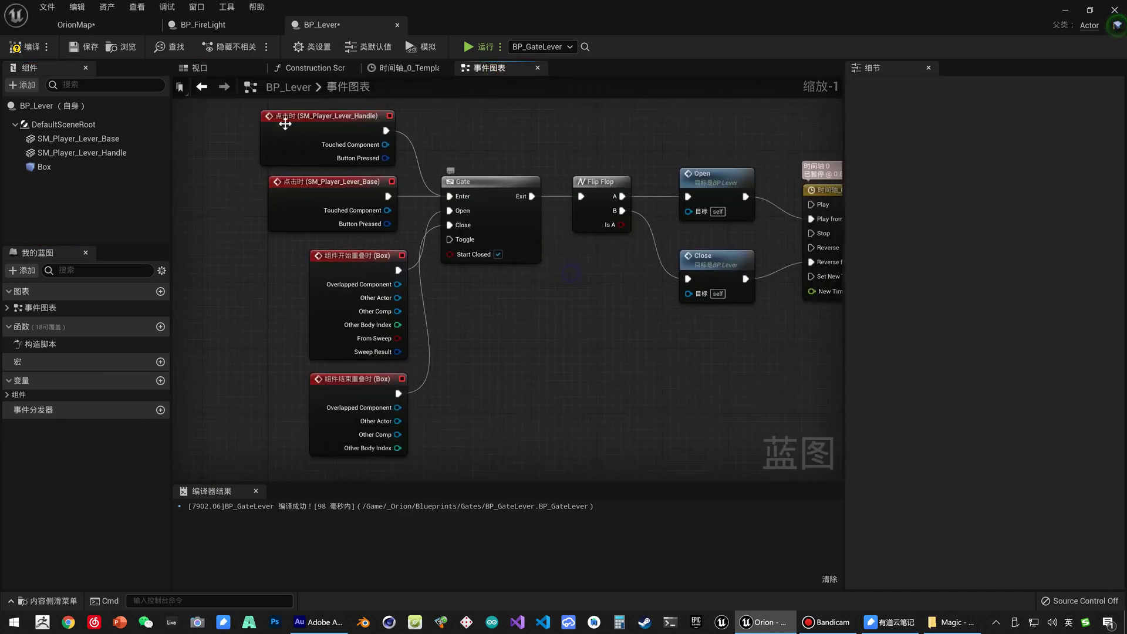
{"action": "left_click", "coordinate": [78, 47]}
{"action": "left_click", "coordinate": [77, 25]}
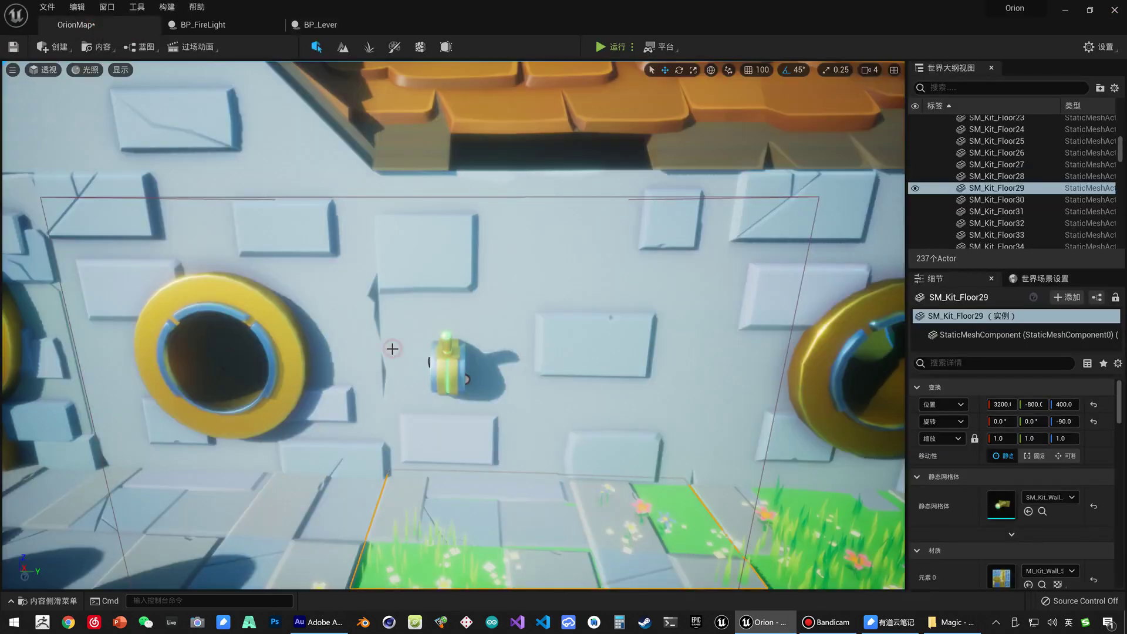
Open the BP_Lever_Gate blueprint and switch to its event graph.
{"action": "key", "text": "ctrl+space"}
{"action": "left_click", "coordinate": [384, 359]}
{"action": "key", "text": "ctrl+space"}
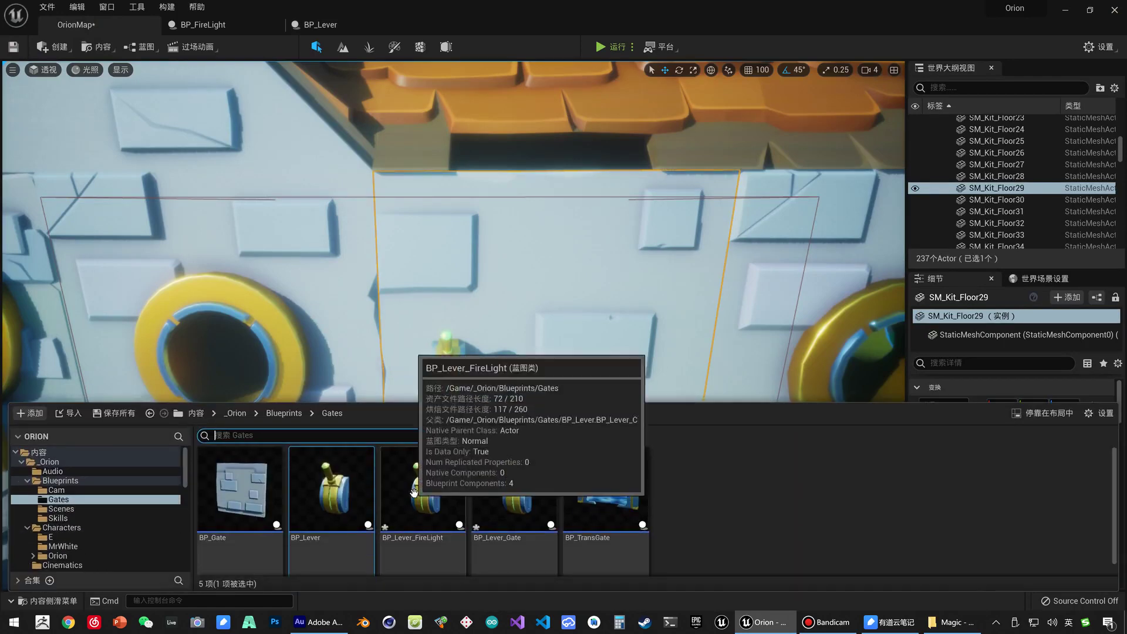
{"action": "double_click", "coordinate": [515, 499]}
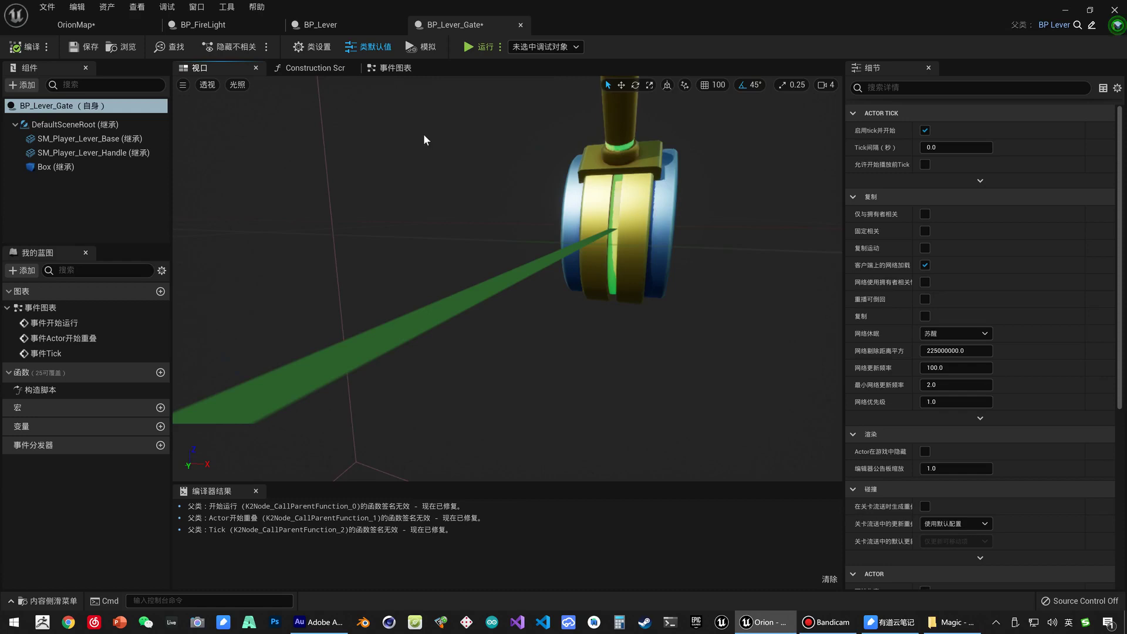
{"action": "left_click_drag", "start_coordinate": [426, 140], "coordinate": [426, 234]}
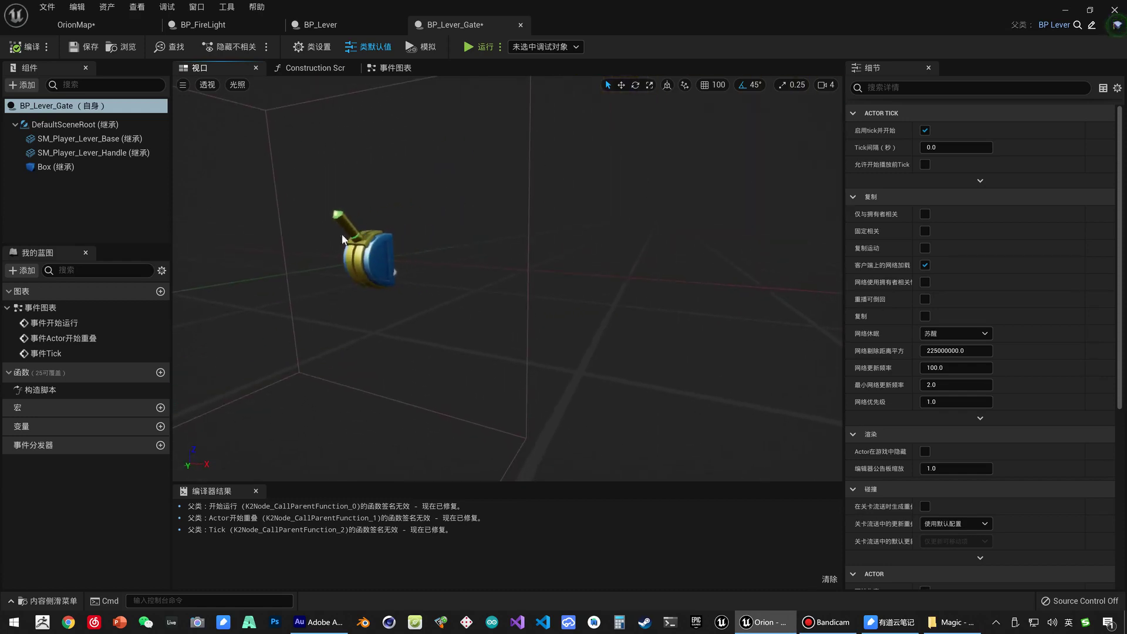
{"action": "left_click", "coordinate": [394, 68]}
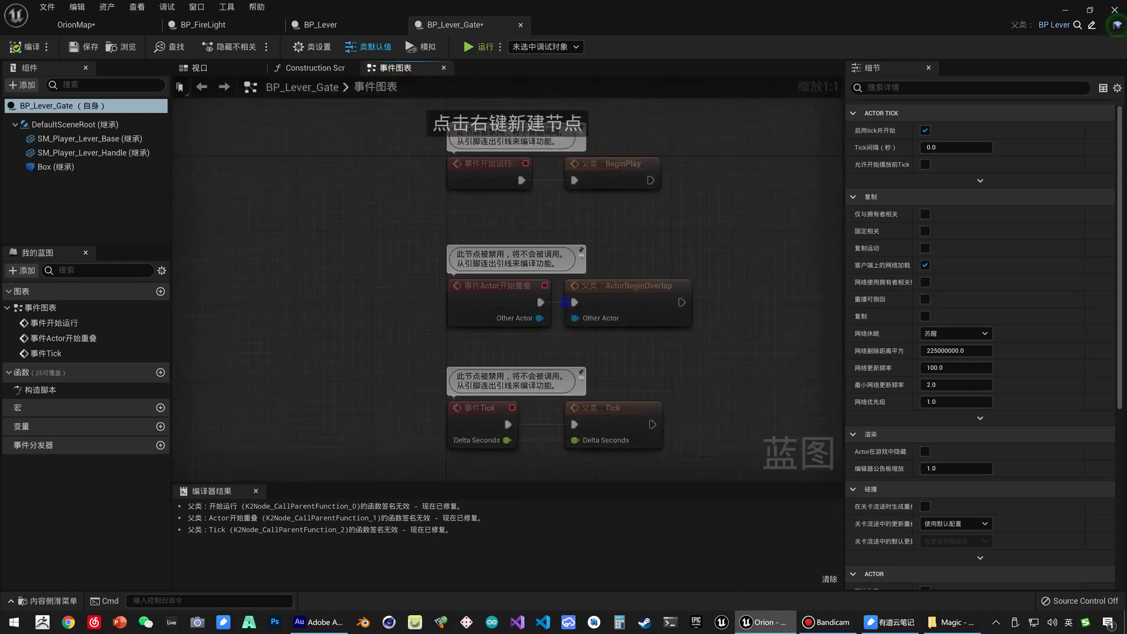
{"action": "right_click_drag", "start_coordinate": [589, 265], "coordinate": [616, 343]}
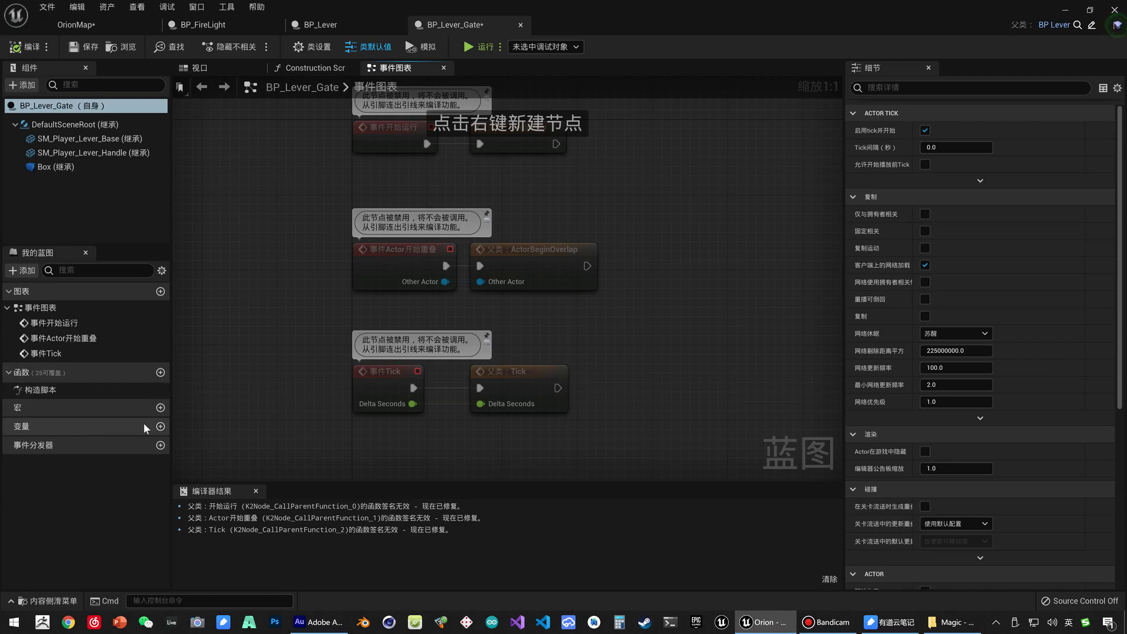
Add a variable named Gate typed as a BP Gate object reference.
{"action": "left_click", "coordinate": [159, 426]}
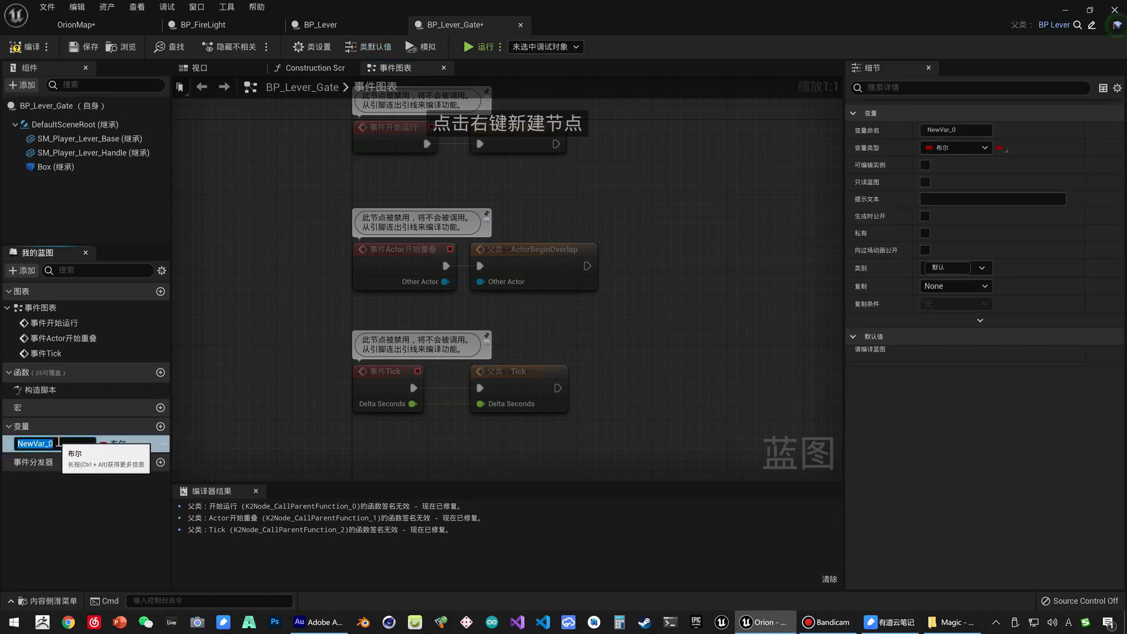
{"action": "type", "text": "Gate"}
{"action": "key", "text": "Return"}
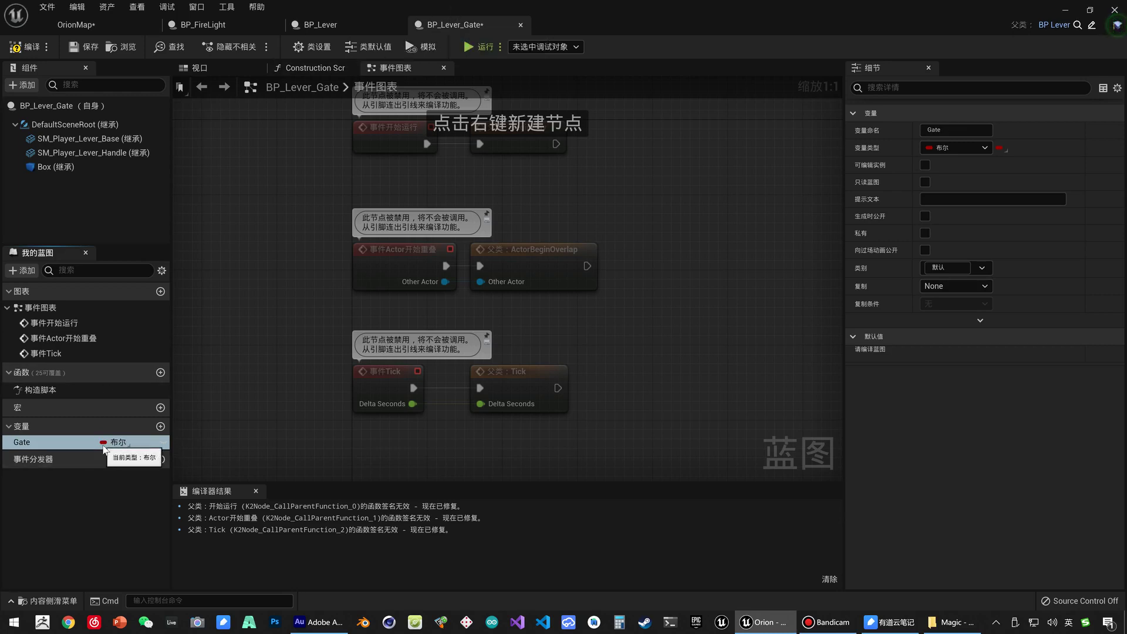
{"action": "left_click", "coordinate": [104, 443]}
{"action": "type", "text": "G"}
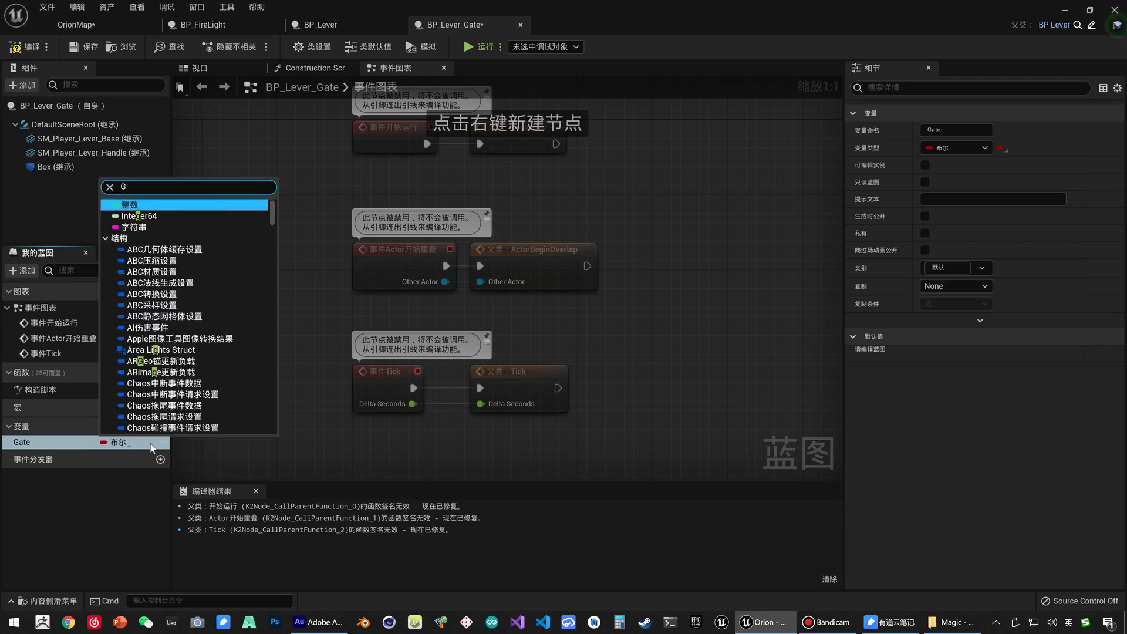
{"action": "type", "text": "ate"}
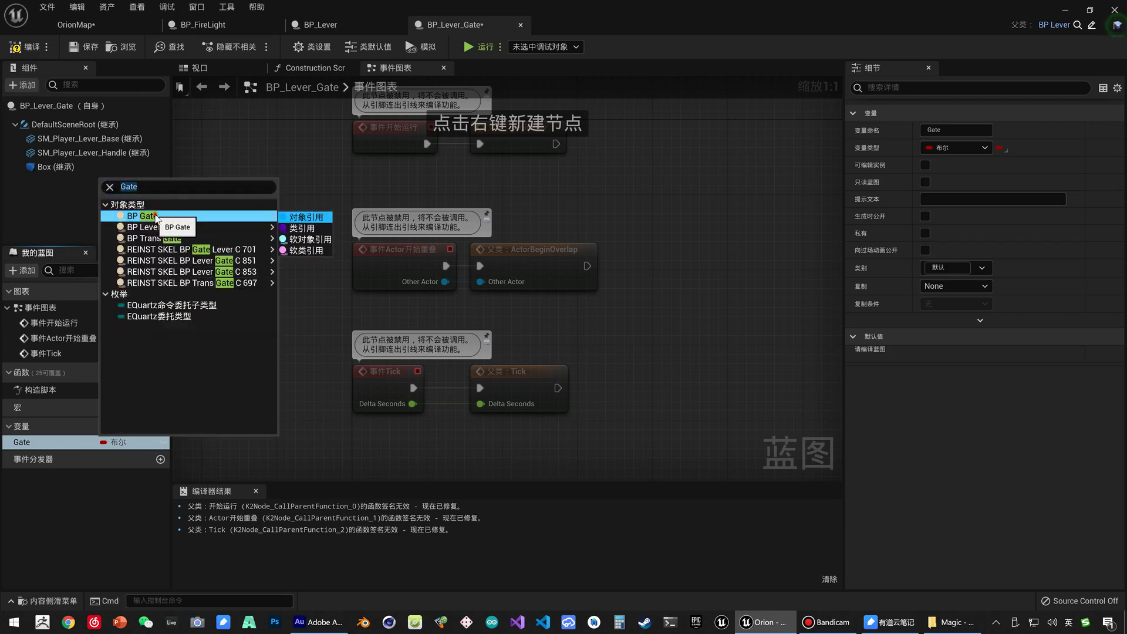
{"action": "left_click", "coordinate": [158, 217]}
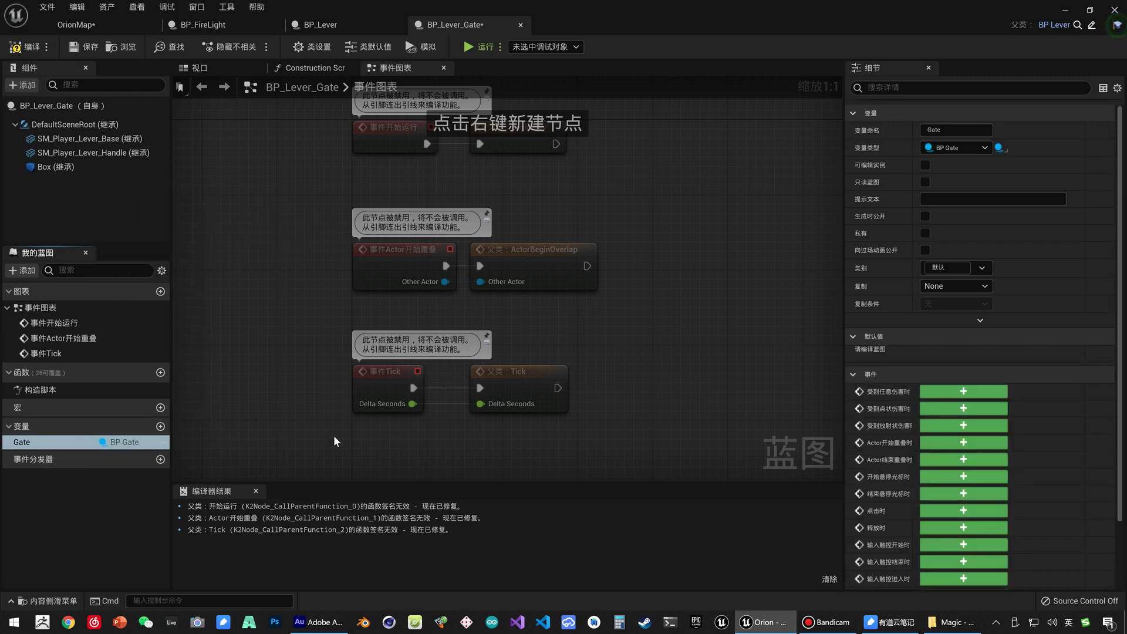
{"action": "right_click_drag", "start_coordinate": [335, 440], "coordinate": [348, 353]}
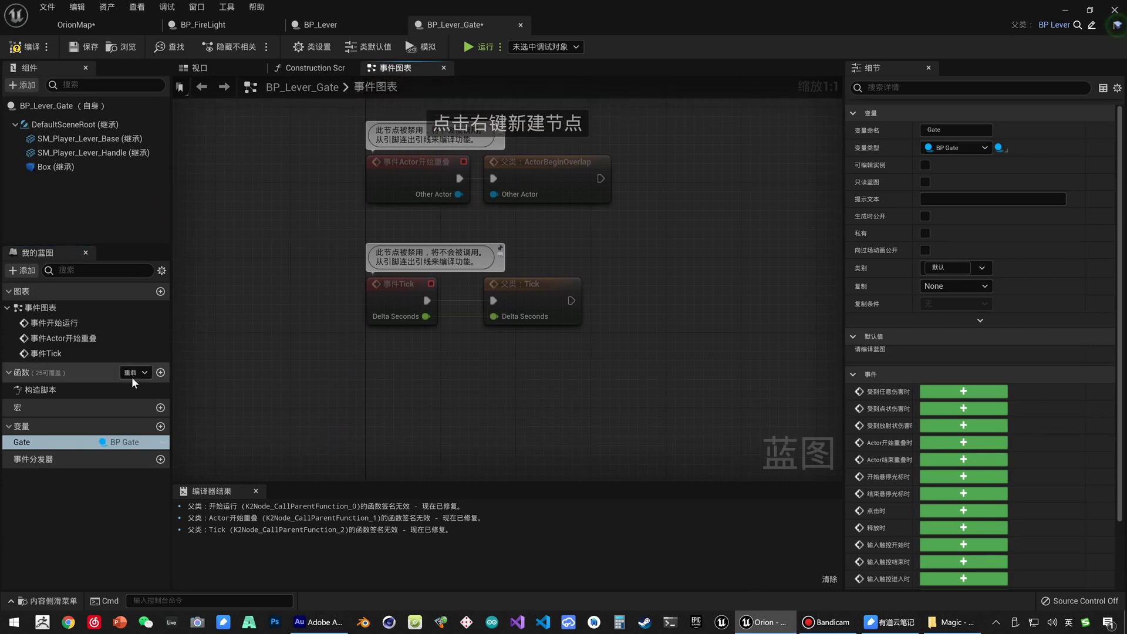
{"action": "left_click", "coordinate": [59, 442]}
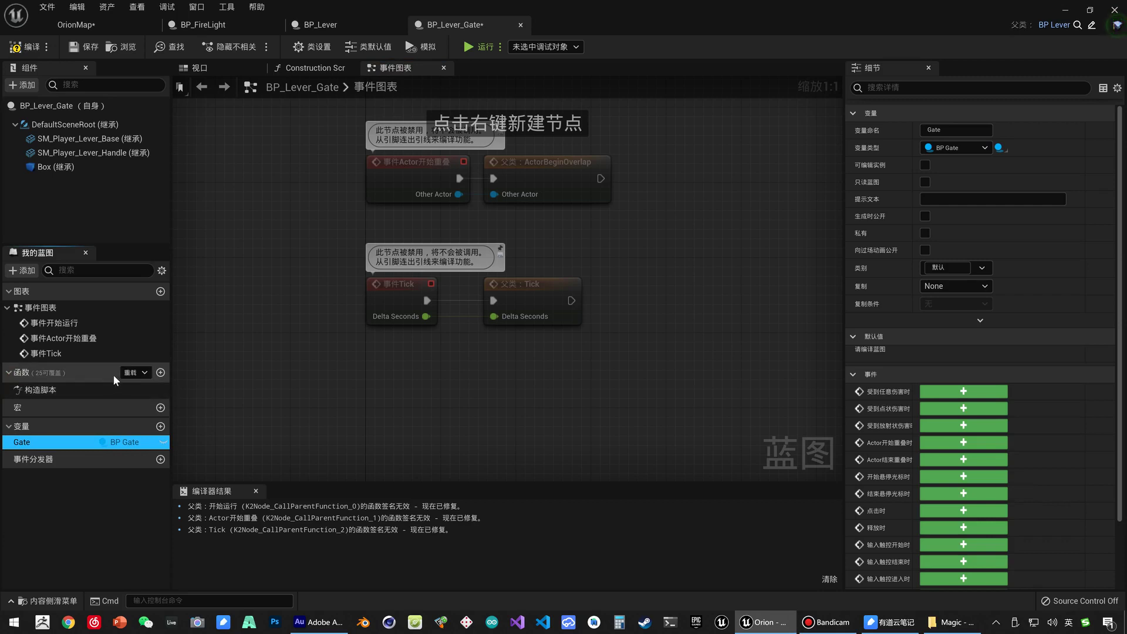
{"action": "left_click", "coordinate": [129, 374]}
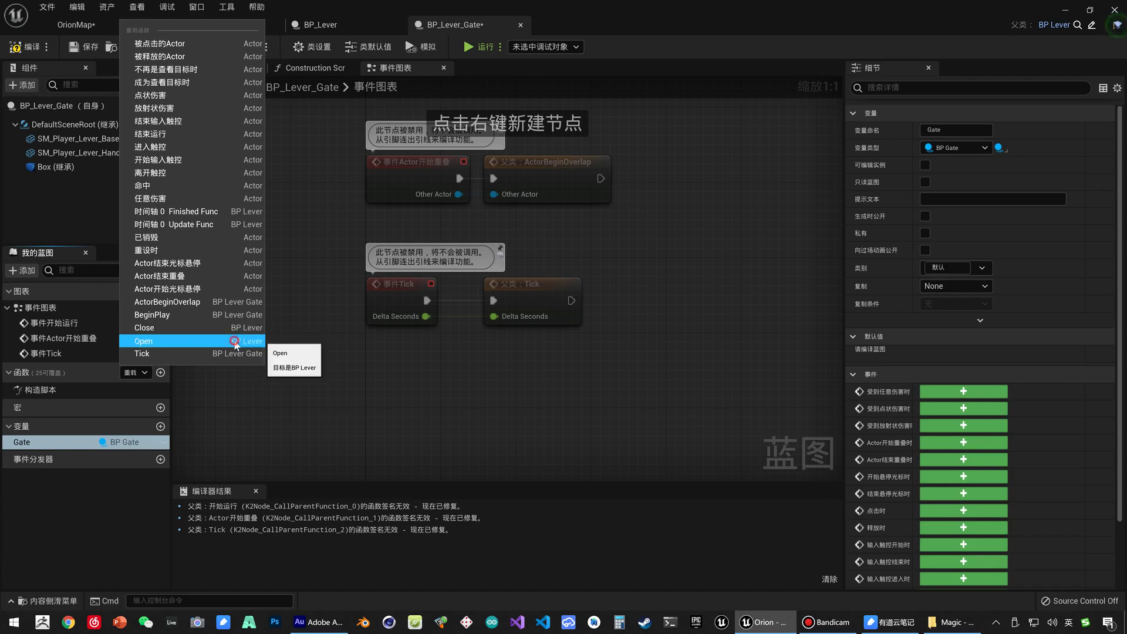
Add Open and Close event overrides to the BP_Lever_Gate event graph.
{"action": "left_click", "coordinate": [237, 341]}
{"action": "left_click", "coordinate": [130, 388]}
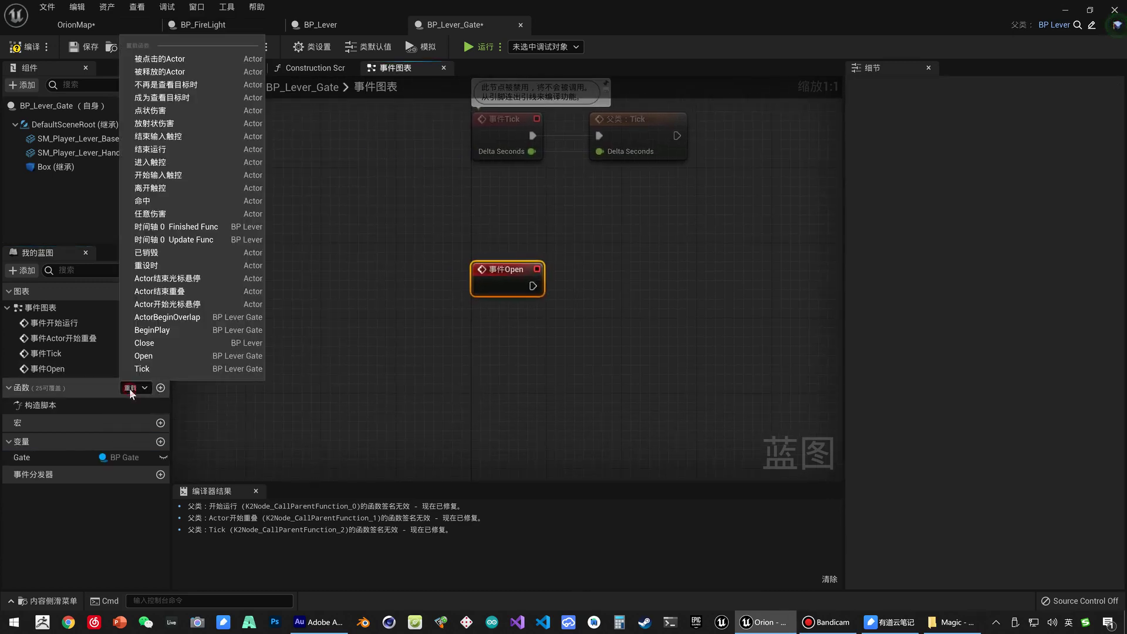
{"action": "left_click", "coordinate": [147, 355]}
{"action": "right_click_drag", "start_coordinate": [473, 287], "coordinate": [345, 380]}
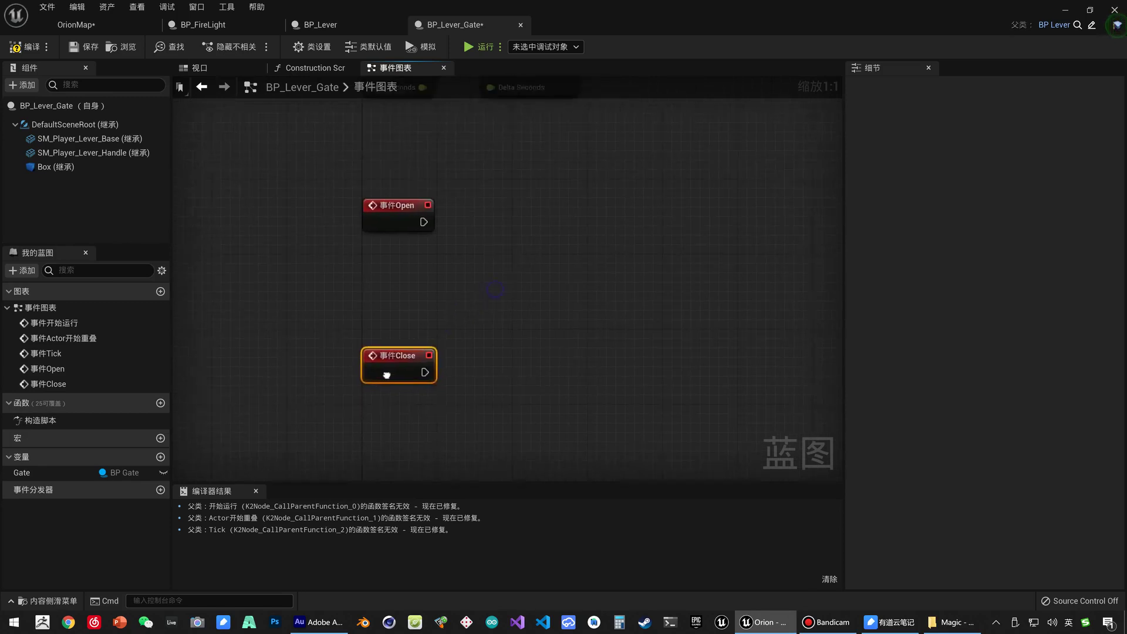
Place a Gate getter and have Event Open call Open on Gate.
{"action": "left_click", "coordinate": [35, 473]}
{"action": "left_click_drag", "start_coordinate": [48, 474], "coordinate": [247, 383]}
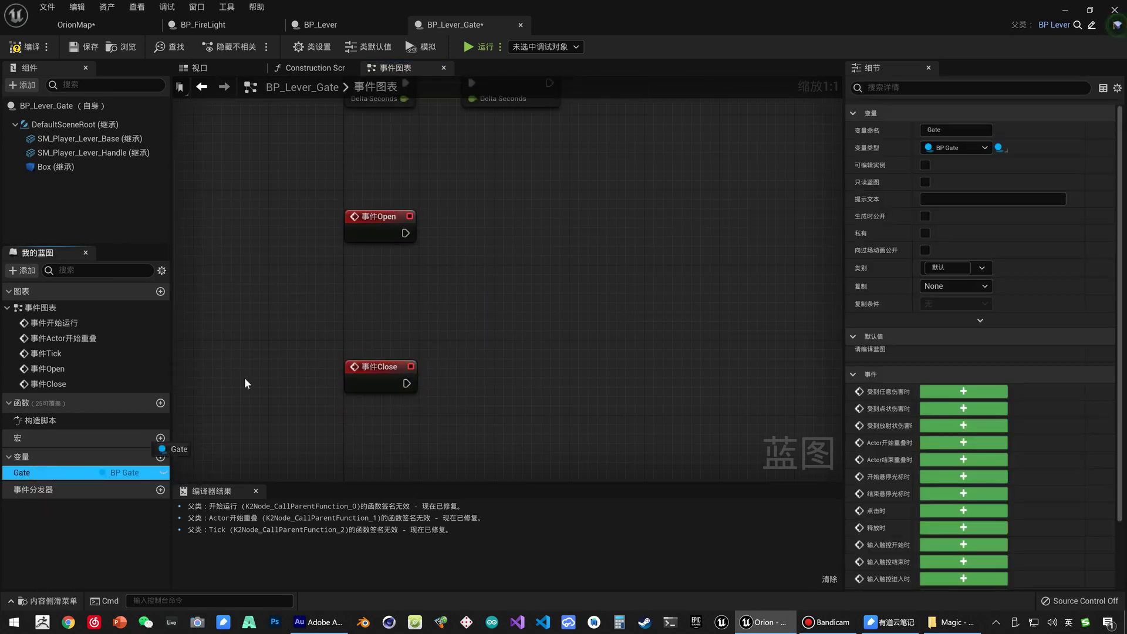
{"action": "left_click_drag", "start_coordinate": [414, 279], "coordinate": [530, 240]}
{"action": "left_click", "coordinate": [453, 305]}
{"action": "type", "text": "open"}
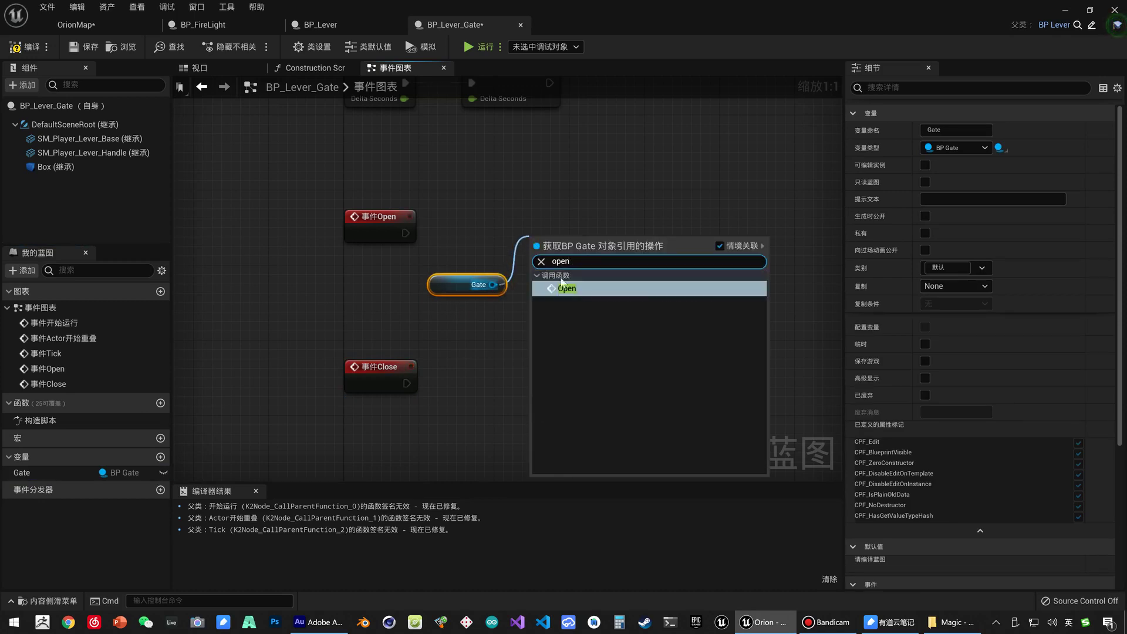
{"action": "left_click", "coordinate": [561, 289]}
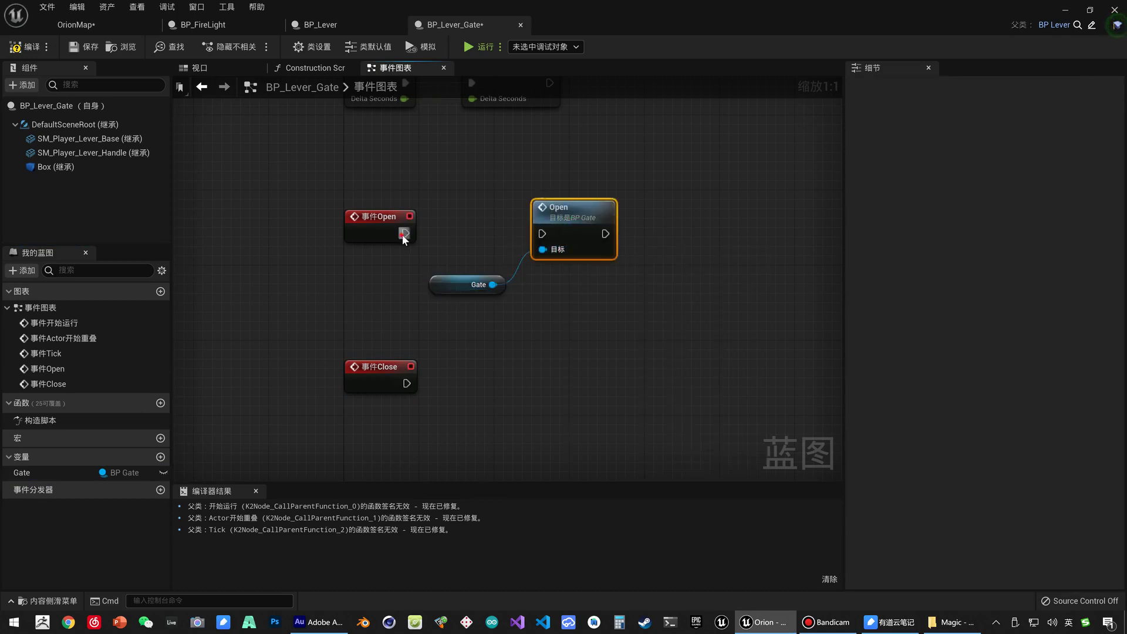
{"action": "left_click_drag", "start_coordinate": [404, 234], "coordinate": [541, 233]}
Have Event Close call Close on Gate, then compile the blueprint.
{"action": "left_click_drag", "start_coordinate": [498, 283], "coordinate": [579, 364]}
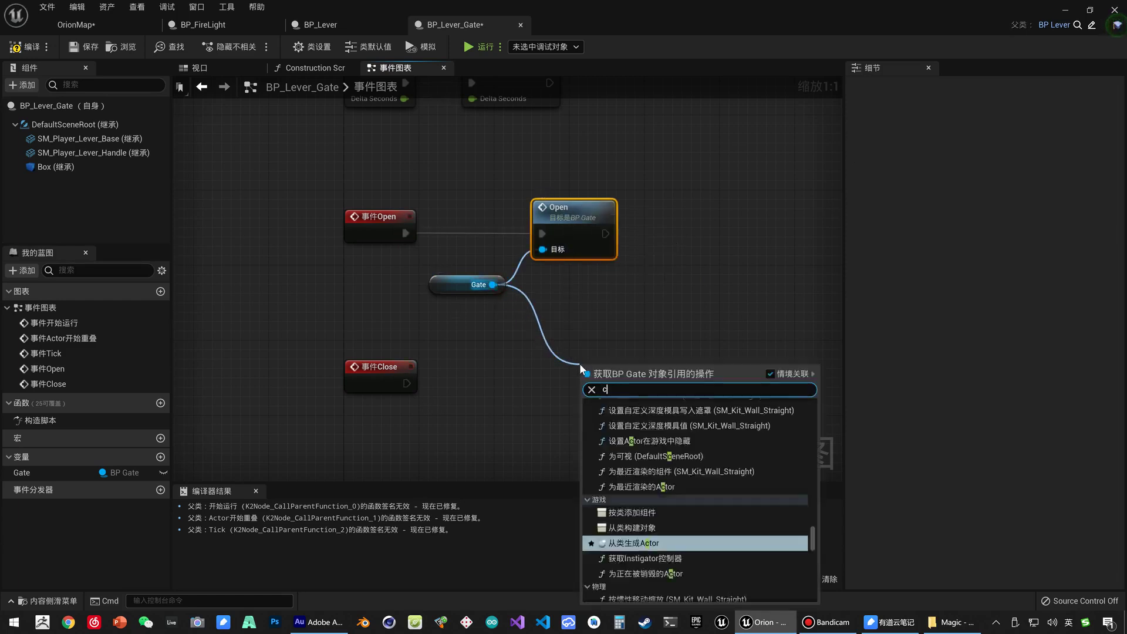
{"action": "type", "text": "close"}
{"action": "left_click", "coordinate": [618, 442]}
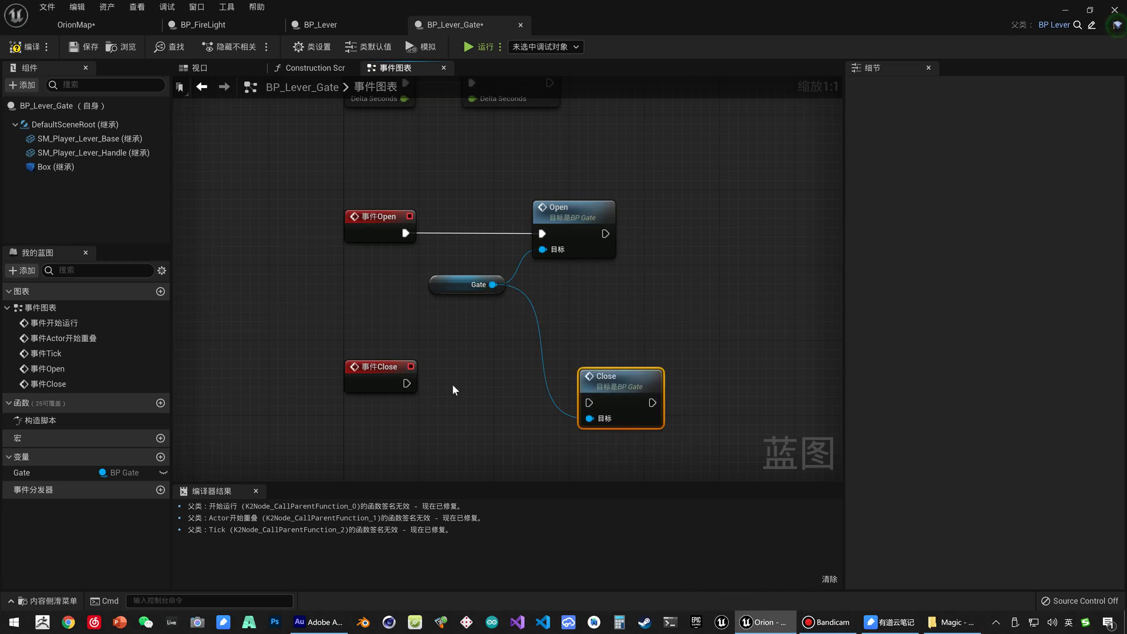
{"action": "mouse_move", "coordinate": [406, 383]}
{"action": "left_mouse_down"}
{"action": "mouse_move", "coordinate": [590, 406]}
{"action": "mouse_move", "coordinate": [564, 359]}
{"action": "left_mouse_up"}
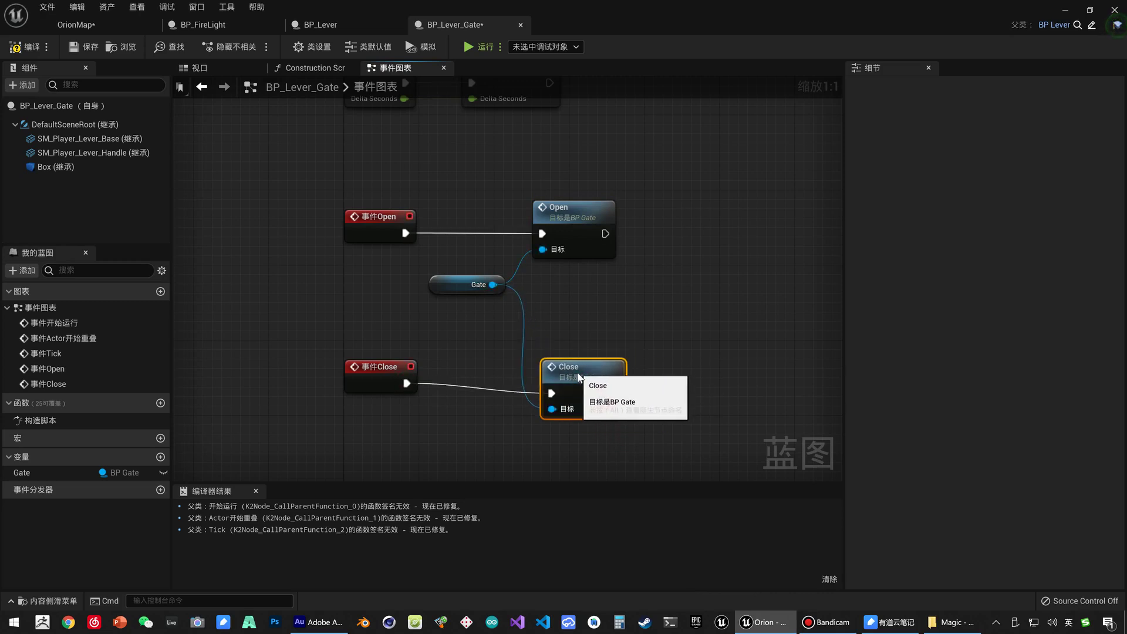
{"action": "left_click", "coordinate": [27, 45]}
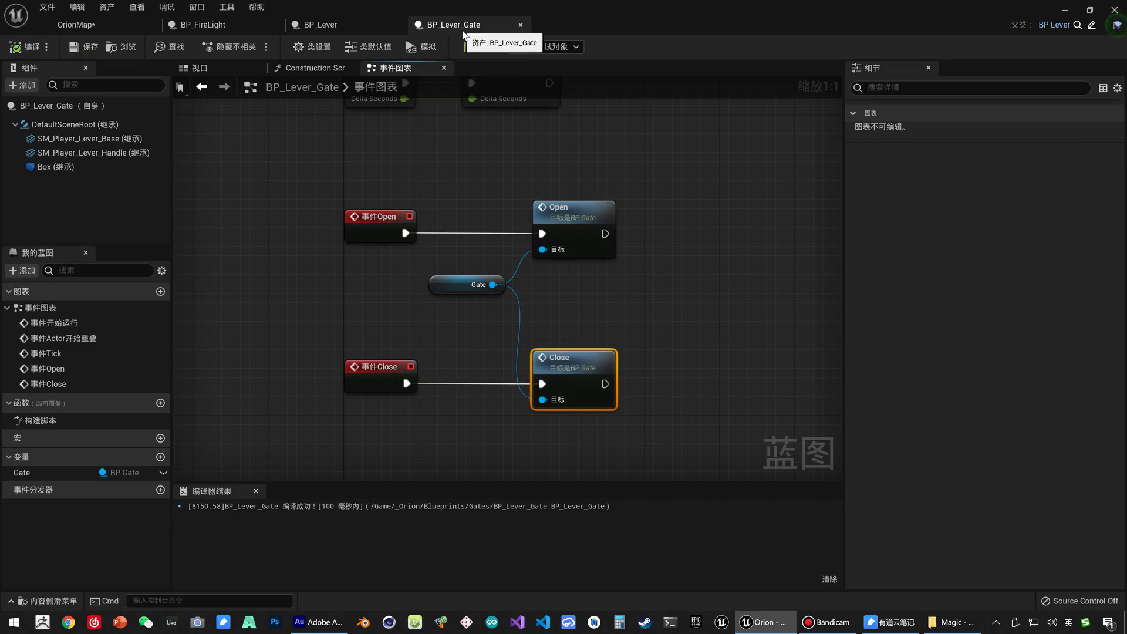
Replace BP_Lever1 on the OrionMap wall with a newly placed BP_Lever_Gate actor.
{"action": "left_click", "coordinate": [112, 26]}
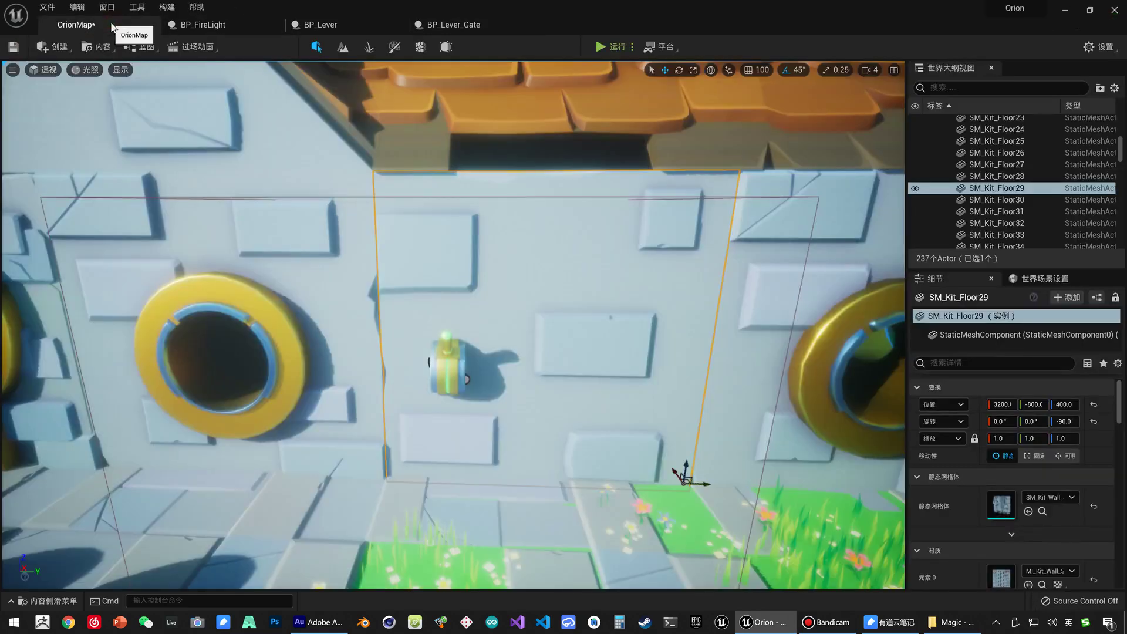
{"action": "left_click", "coordinate": [460, 363]}
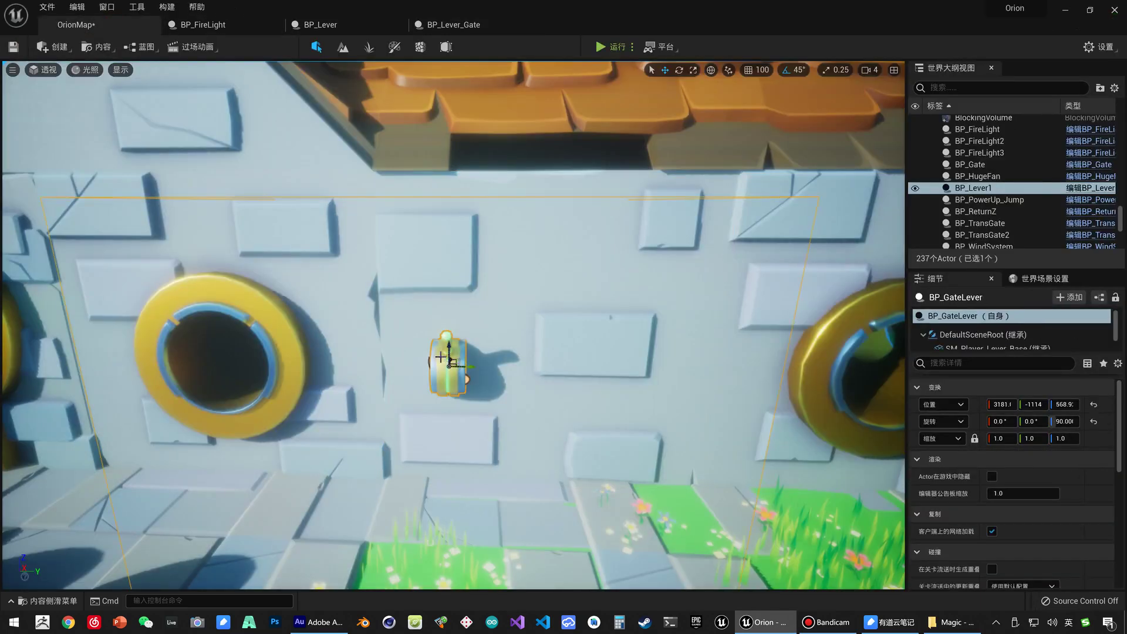
{"action": "left_click", "coordinate": [254, 465]}
{"action": "key", "text": "ctrl+space"}
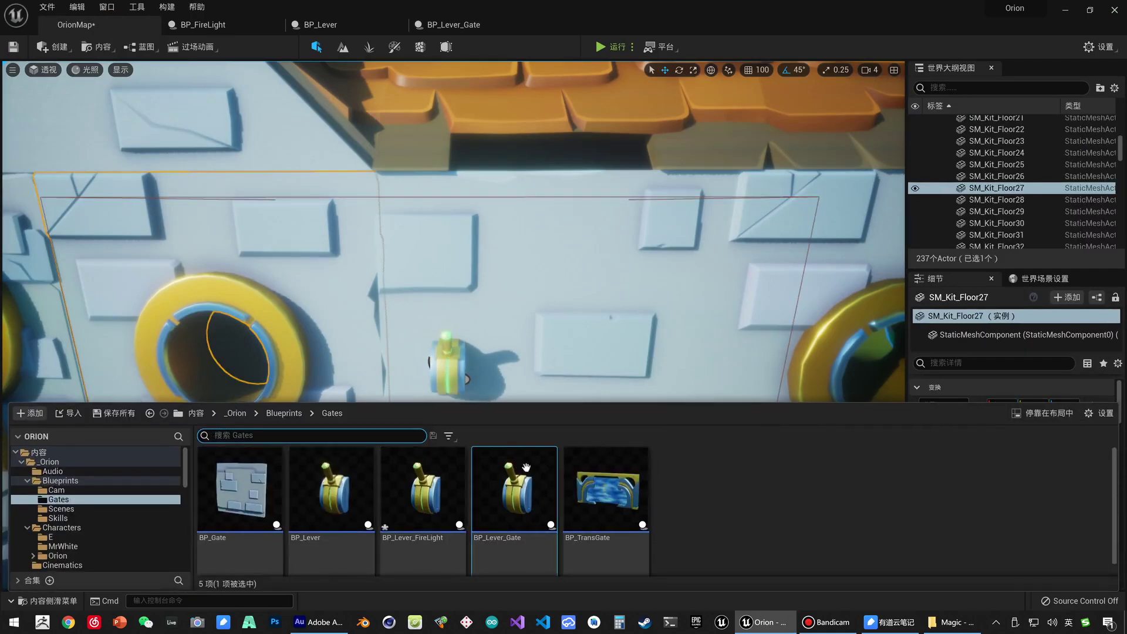
{"action": "left_click_drag", "start_coordinate": [523, 374], "coordinate": [528, 358]}
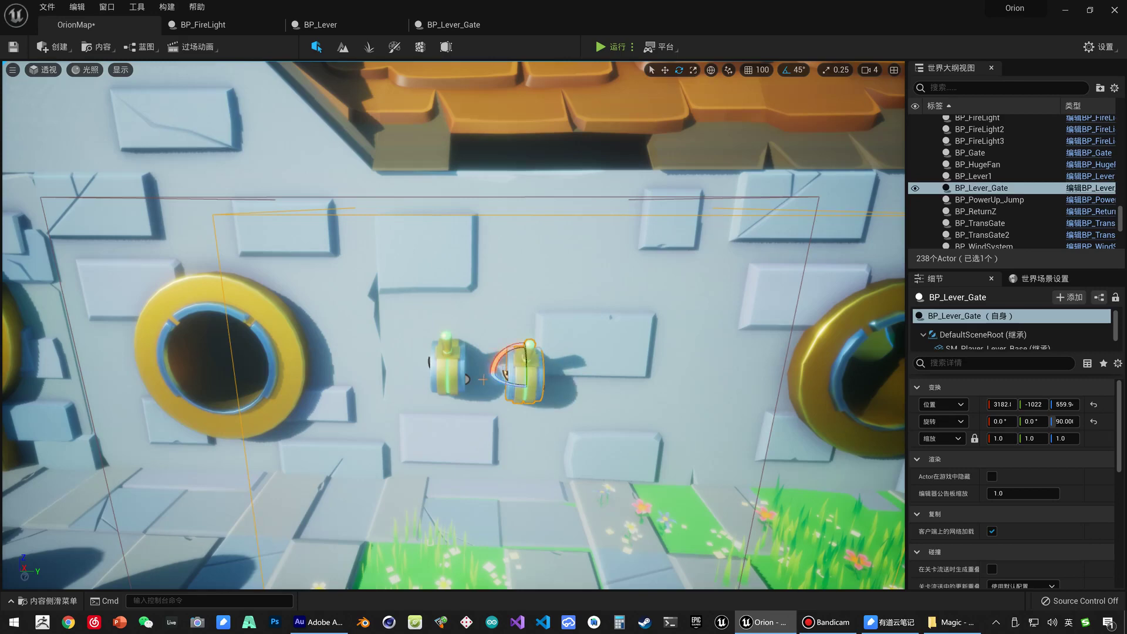
{"action": "left_click", "coordinate": [446, 363]}
{"action": "key", "text": "Delete"}
{"action": "left_click", "coordinate": [523, 371]}
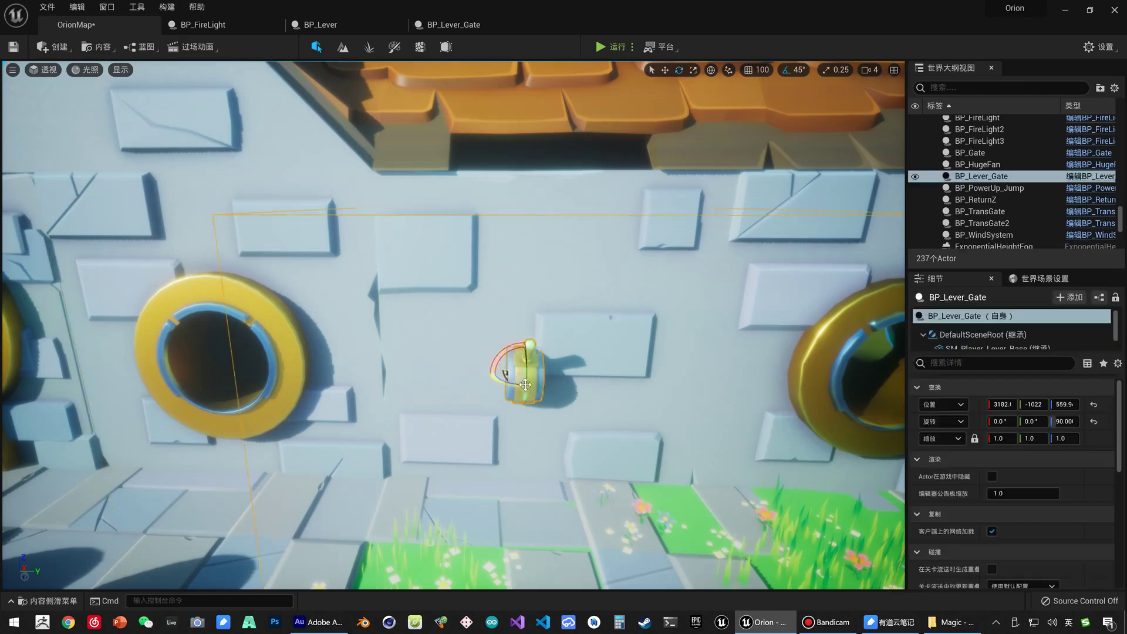
{"action": "mouse_move", "coordinate": [523, 373]}
{"action": "left_mouse_down", "text": "alt"}
{"action": "mouse_move", "coordinate": [532, 383]}
{"action": "mouse_move", "coordinate": [512, 363]}
{"action": "left_mouse_up", "text": "alt"}
{"action": "key", "text": "w"}
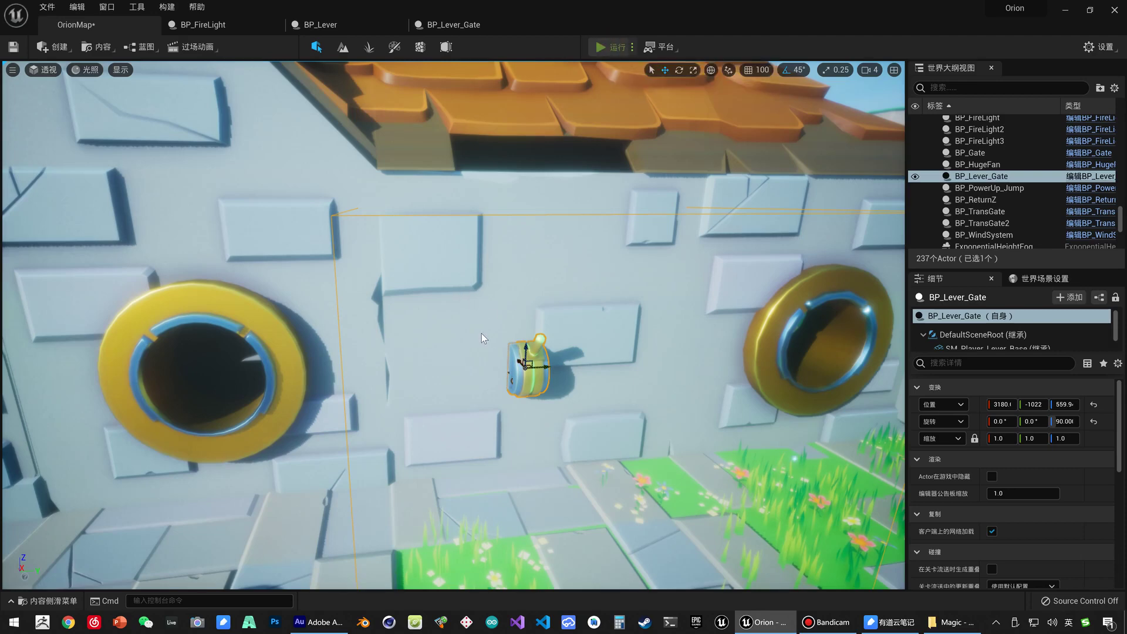
Play-test the level by walking to the lever, then dismiss the runtime error log.
{"action": "key", "text": "alt+p"}
{"action": "key", "text": "w"}
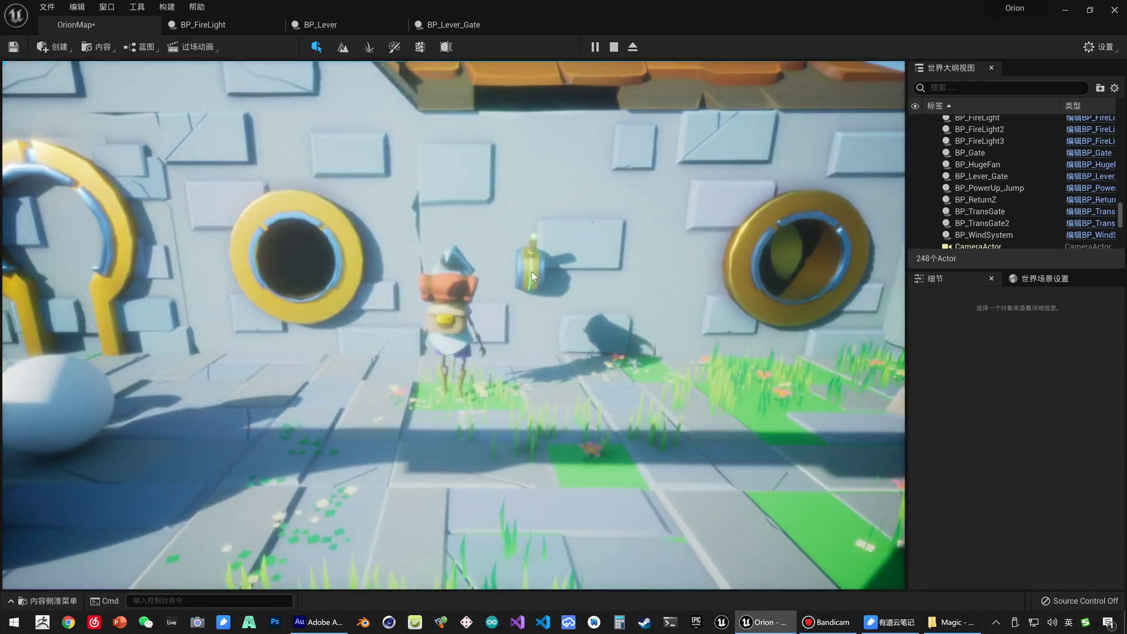
{"action": "key", "text": "Escape"}
{"action": "left_click", "coordinate": [821, 104]}
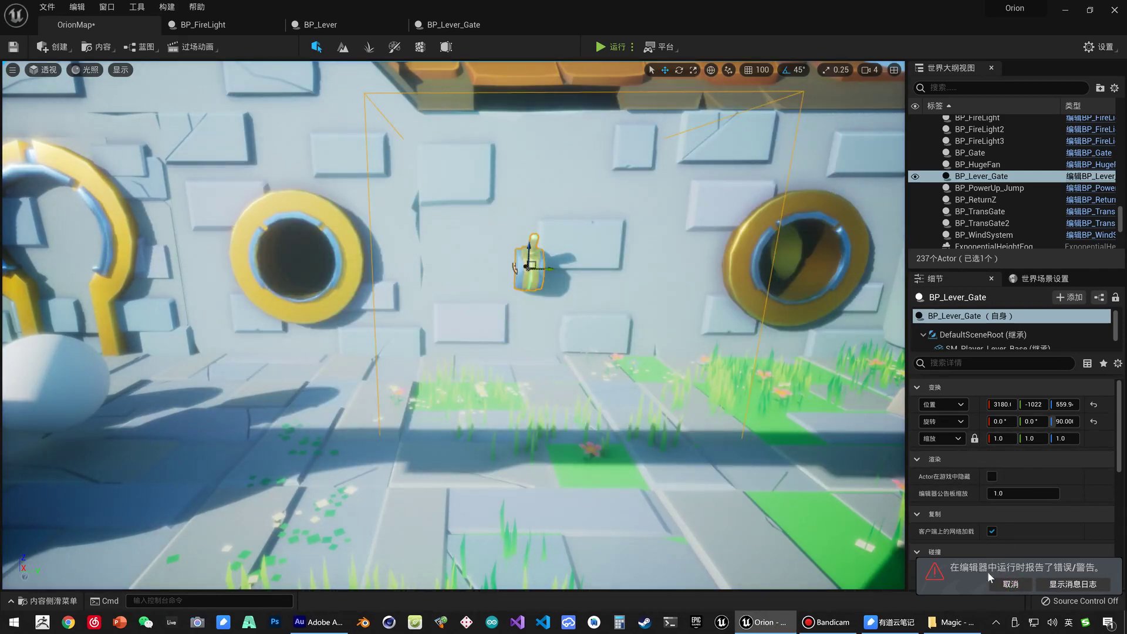
Mark BP_Lever_Gate's Gate variable Instance Editable, then go back to the OrionMap level.
{"action": "left_click_drag", "start_coordinate": [638, 321], "coordinate": [539, 276]}
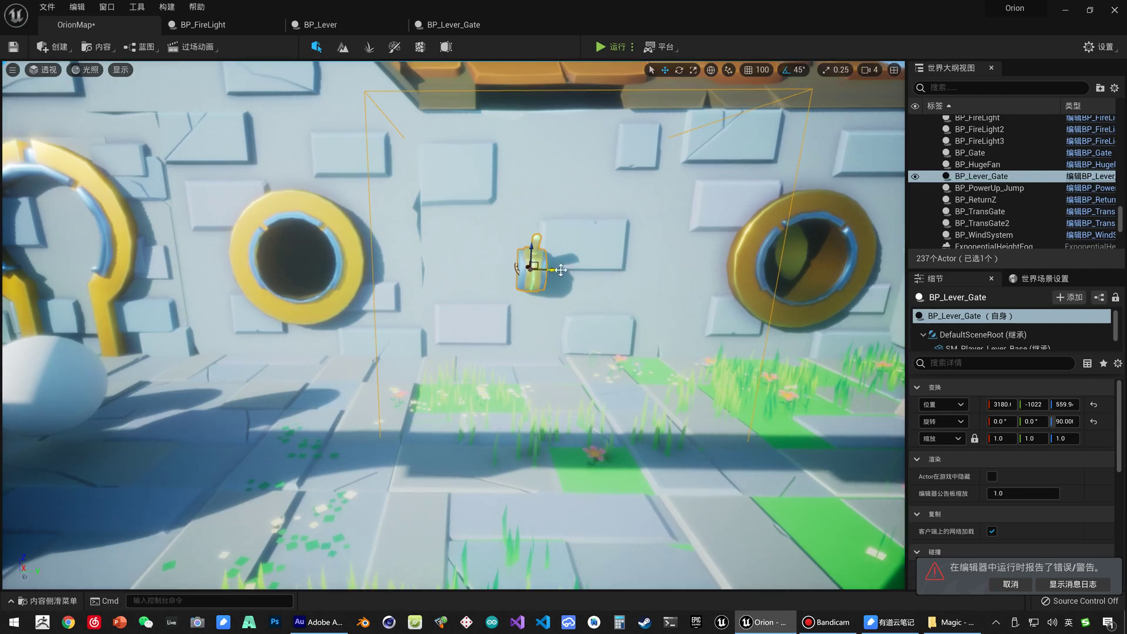
{"action": "left_click", "coordinate": [437, 252]}
{"action": "scroll", "coordinate": [968, 458], "scroll_direction": "down", "scroll_amount": 3}
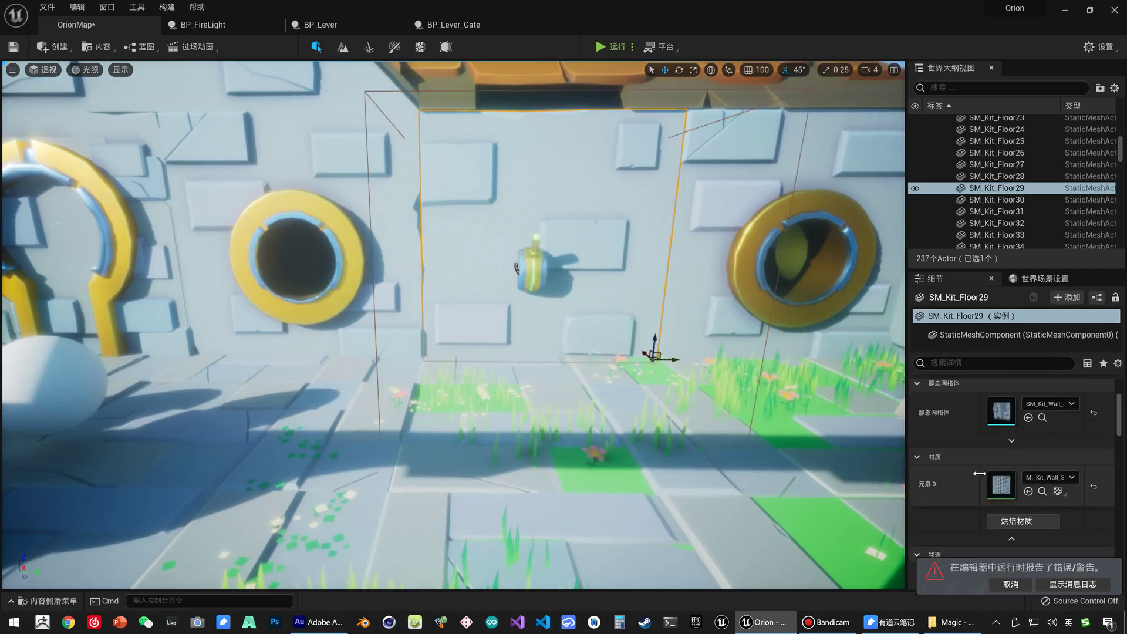
{"action": "scroll", "coordinate": [968, 458], "scroll_direction": "up", "scroll_amount": 3}
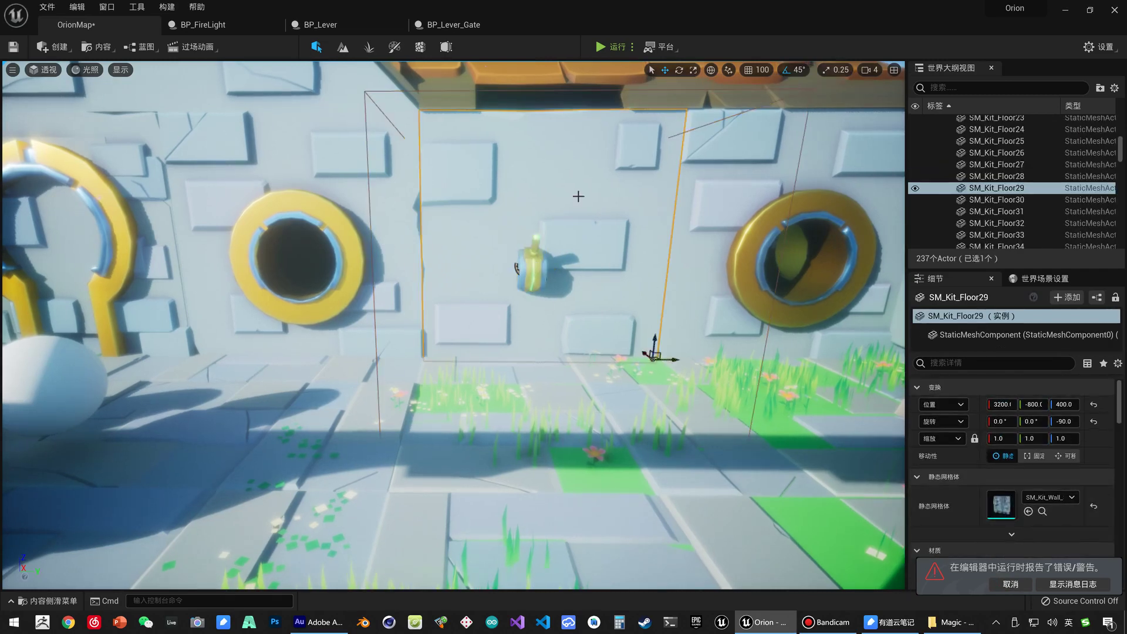
{"action": "left_click", "coordinate": [462, 28]}
{"action": "left_click", "coordinate": [59, 473]}
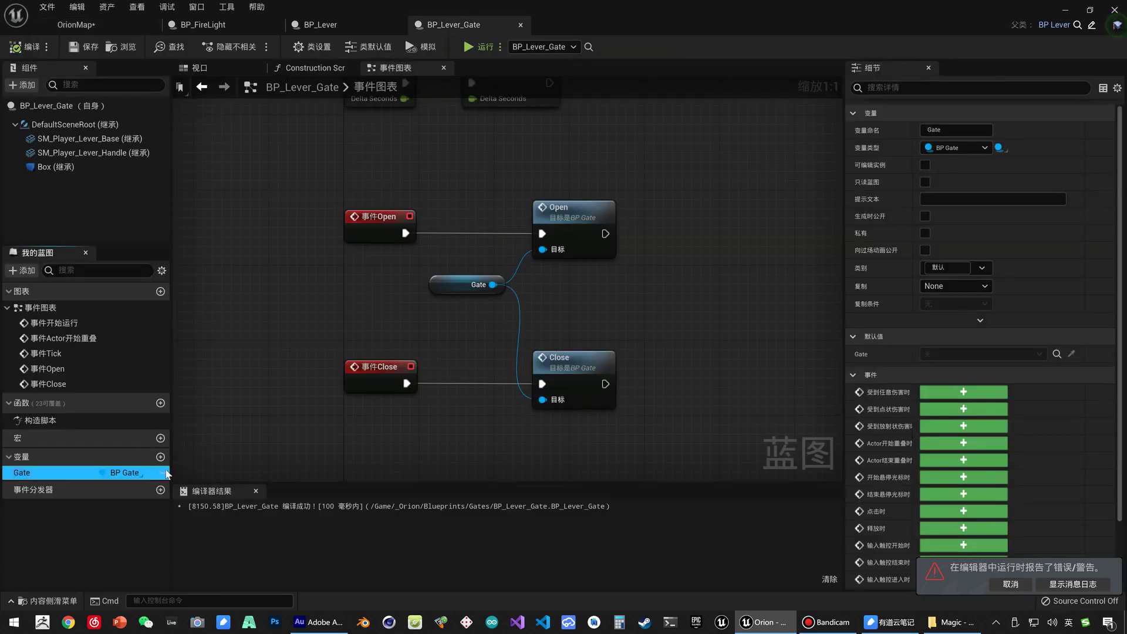
{"action": "left_click", "coordinate": [163, 473]}
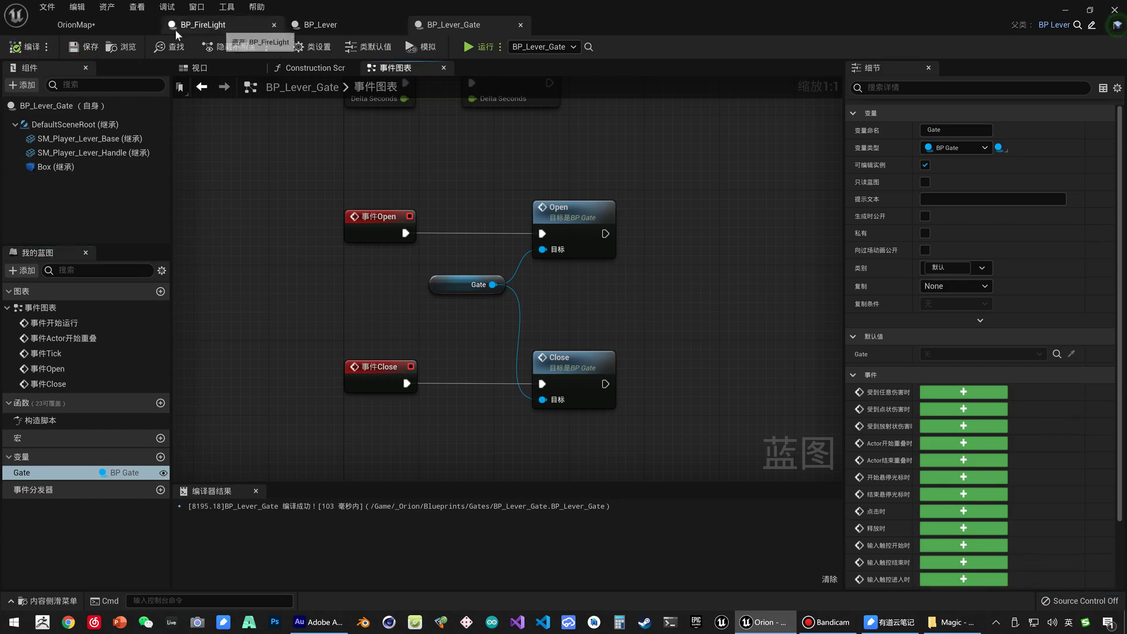
{"action": "left_click", "coordinate": [76, 25]}
Set the placed BP_Lever_Gate's Gate property to BP_Gate.
{"action": "scroll", "coordinate": [979, 492], "scroll_direction": "down", "scroll_amount": 5}
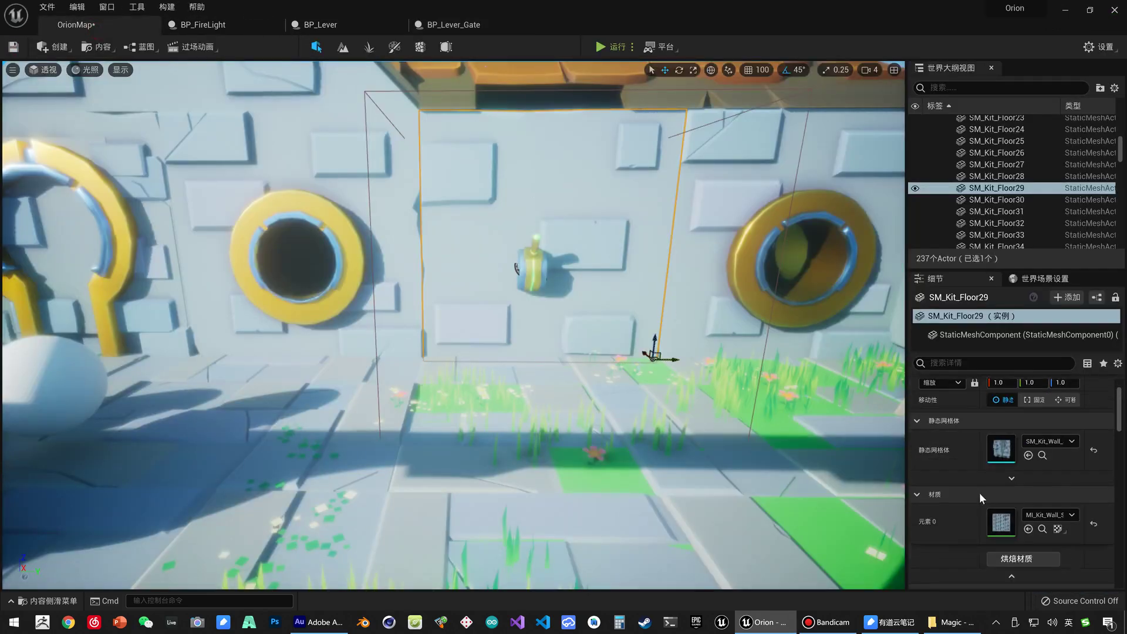
{"action": "scroll", "coordinate": [979, 499], "scroll_direction": "up", "scroll_amount": 5}
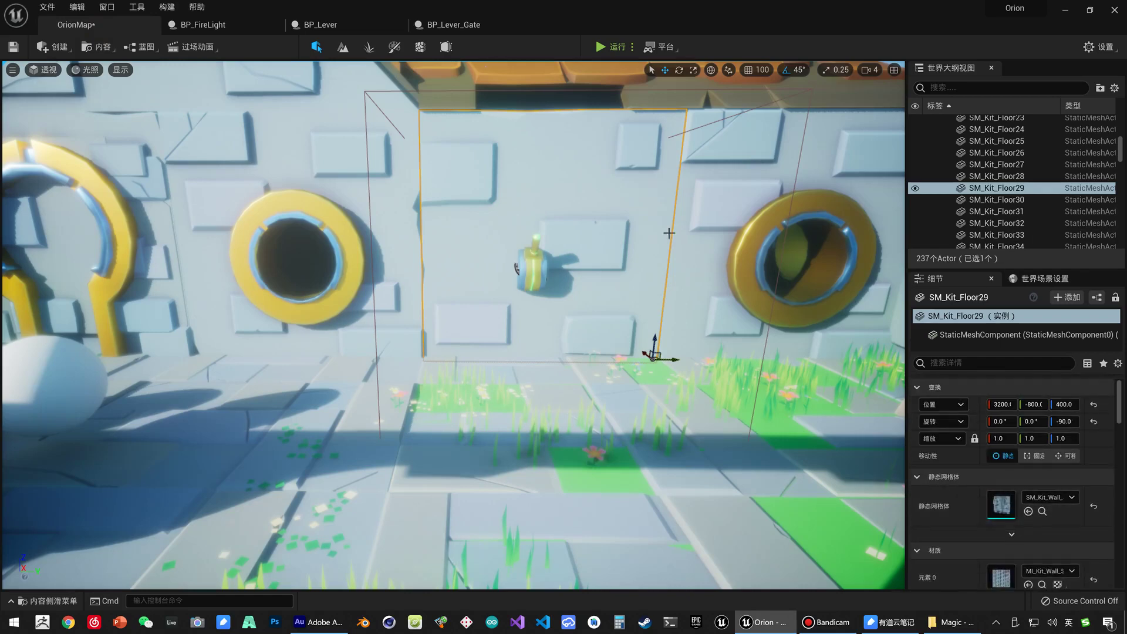
{"action": "left_click", "coordinate": [543, 265]}
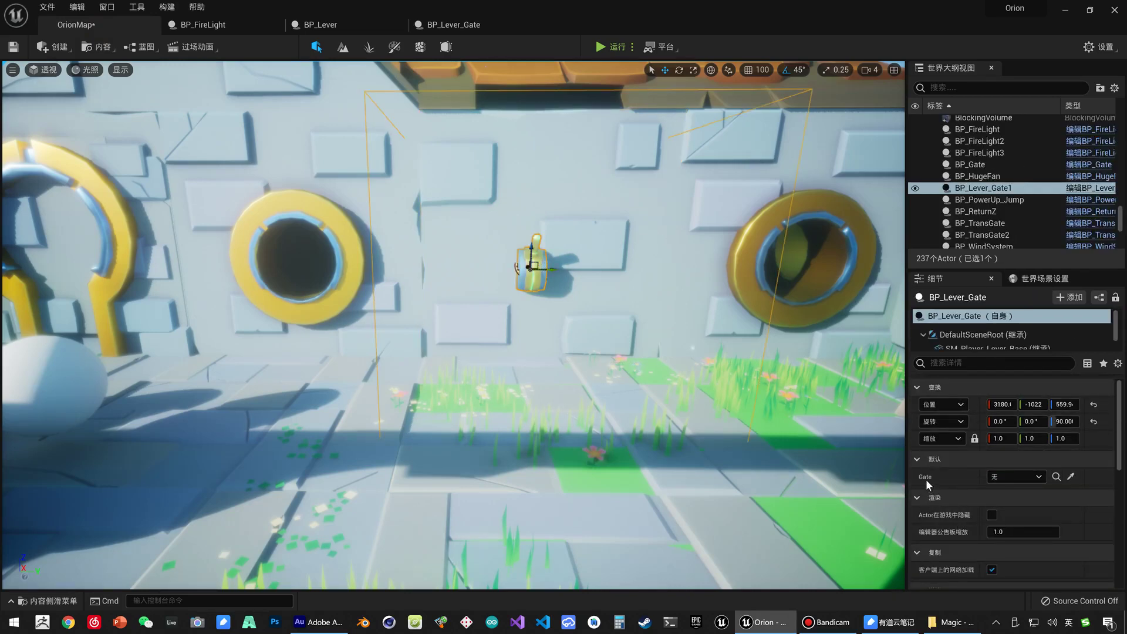
{"action": "left_click", "coordinate": [1007, 477]}
{"action": "left_click", "coordinate": [972, 346]}
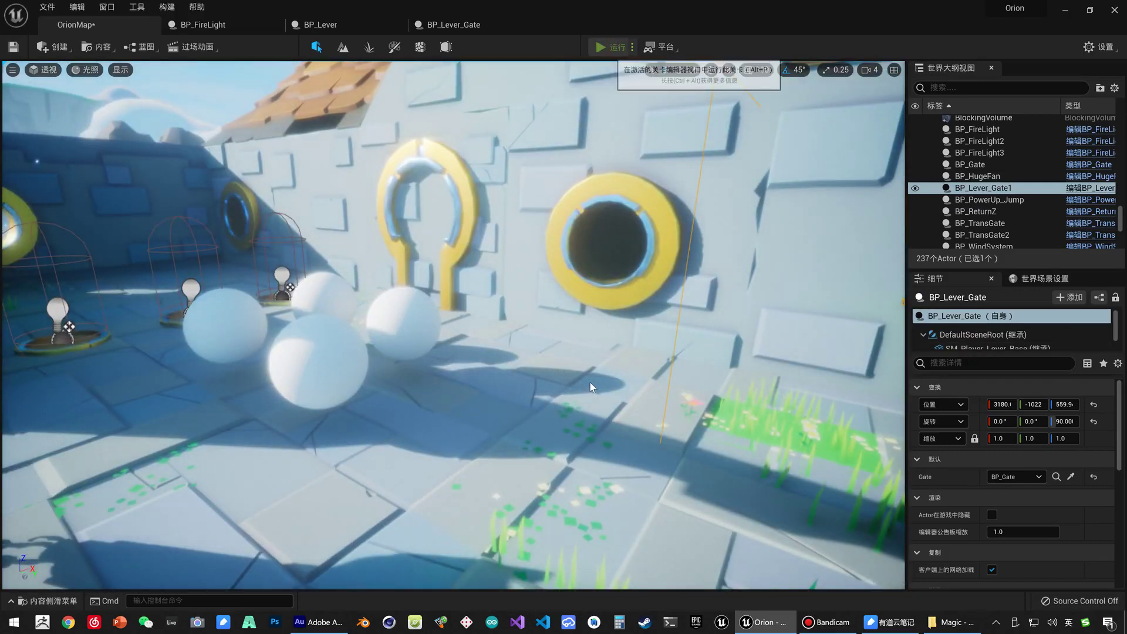
Play the level, walk up and pull the lever, then stop the session.
{"action": "key", "text": "alt+p"}
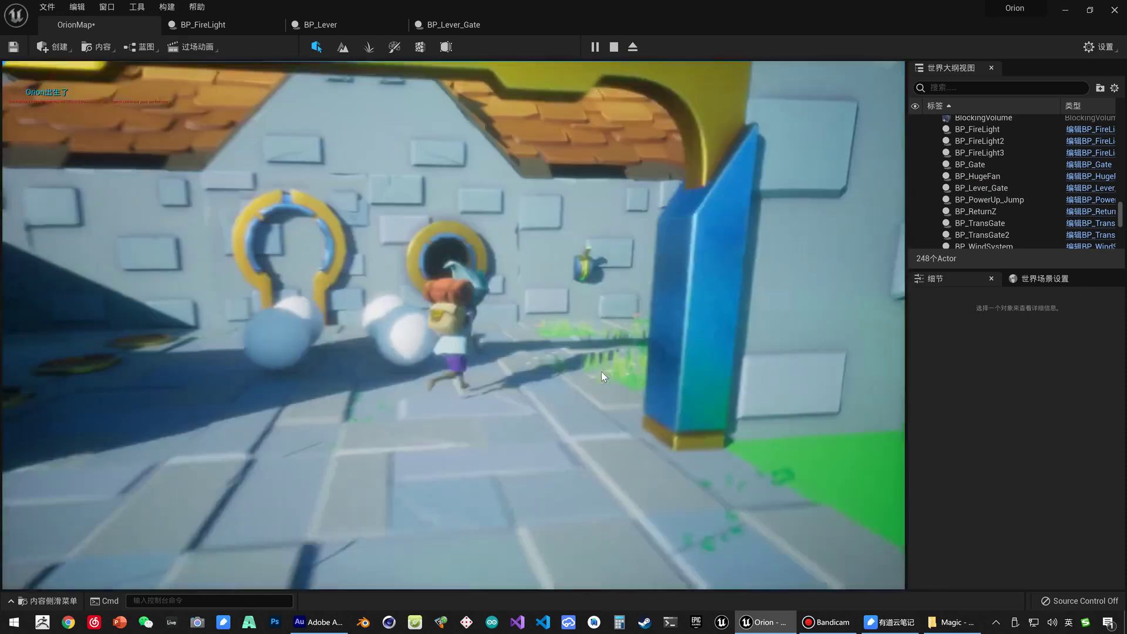
{"action": "key", "text": "w"}
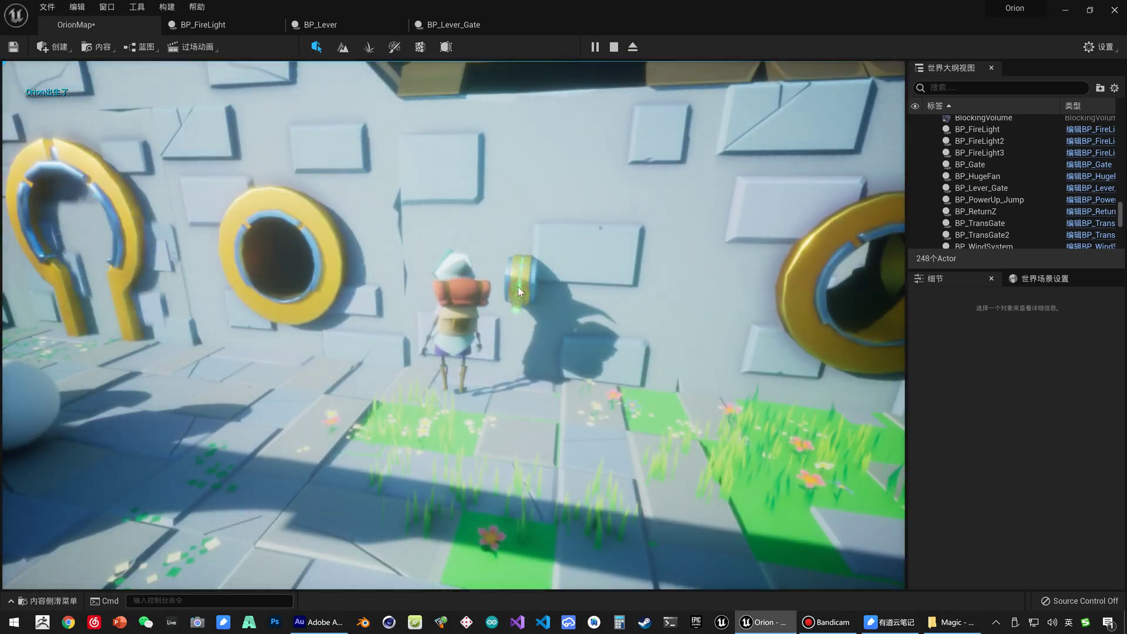
{"action": "left_click", "coordinate": [518, 287]}
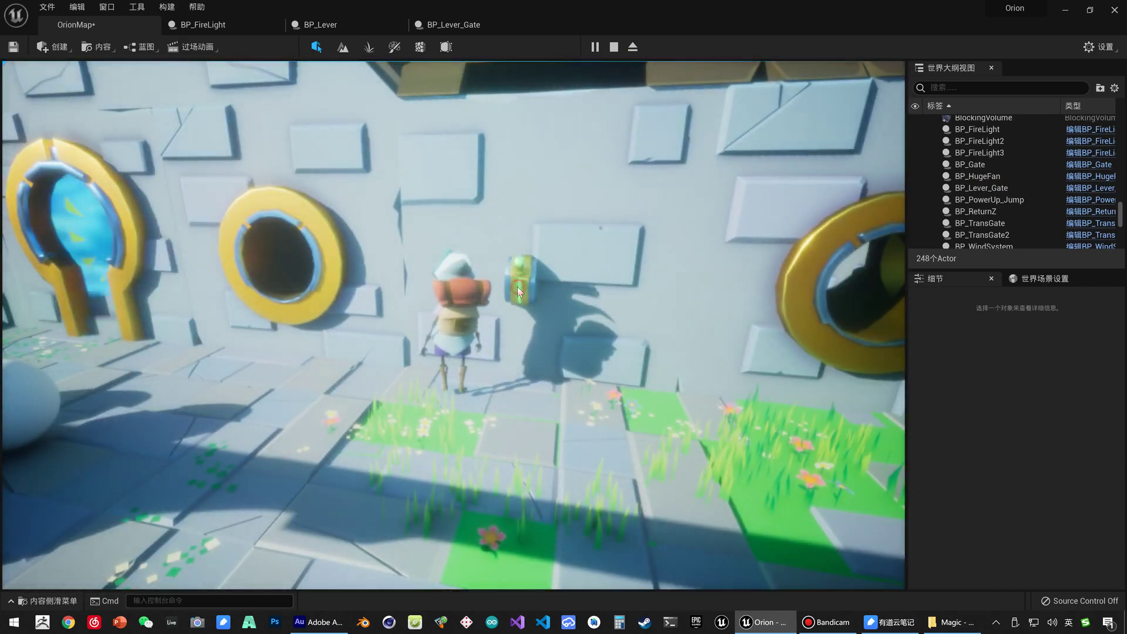
{"action": "key", "text": "a"}
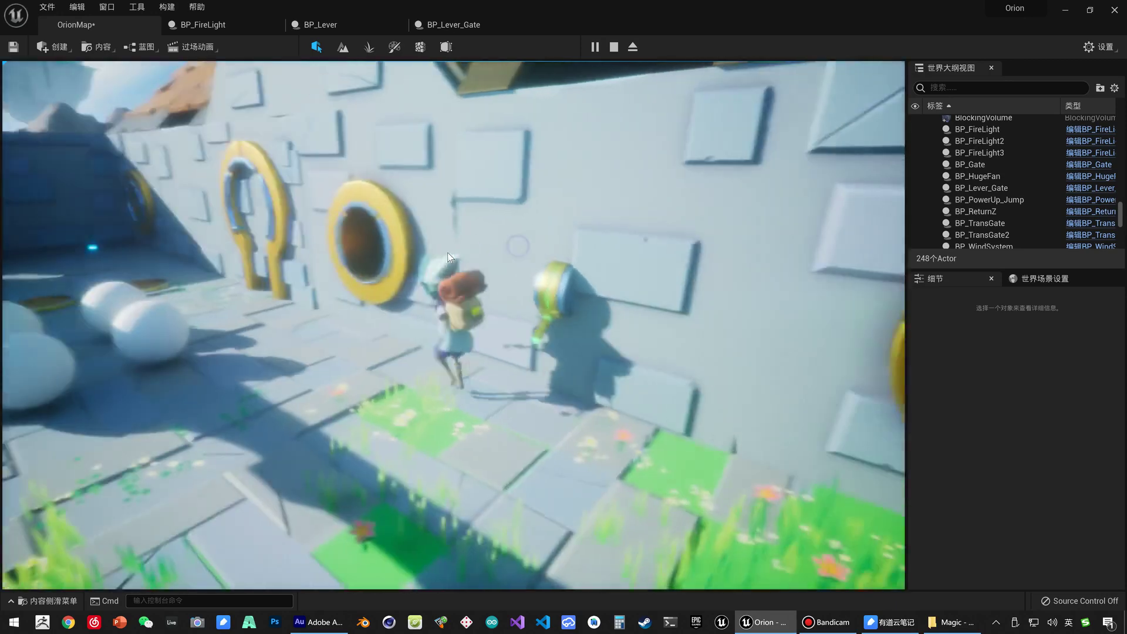
{"action": "key", "text": "Escape"}
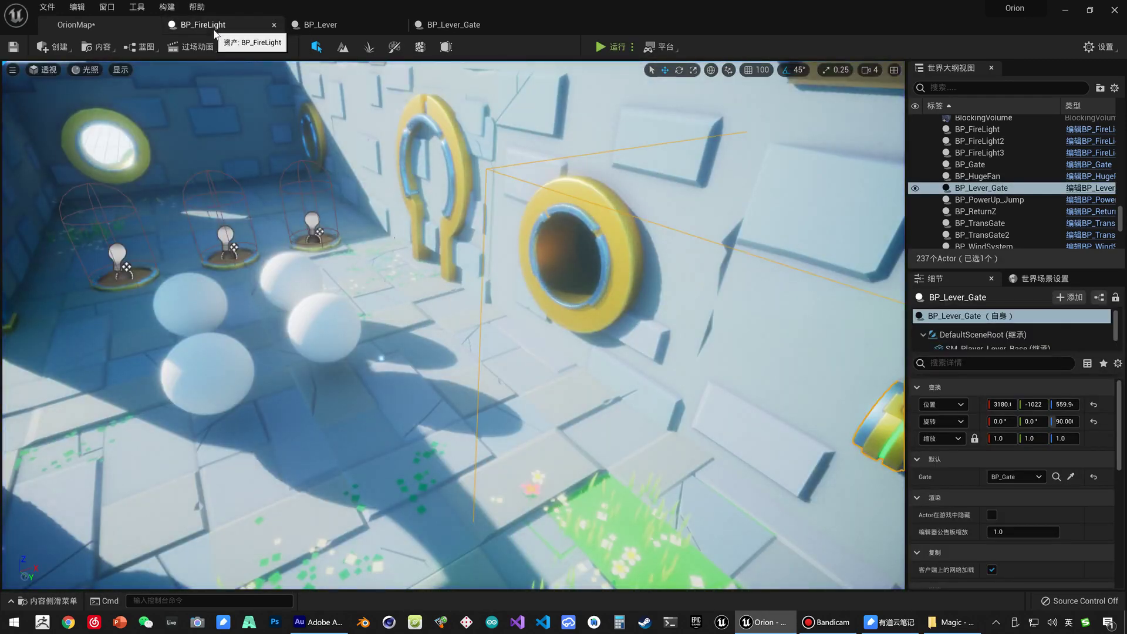
Open the BP_Lever_FireLight blueprint from the Gates folder.
{"action": "left_click", "coordinate": [336, 475]}
{"action": "key", "text": "ctrl+space"}
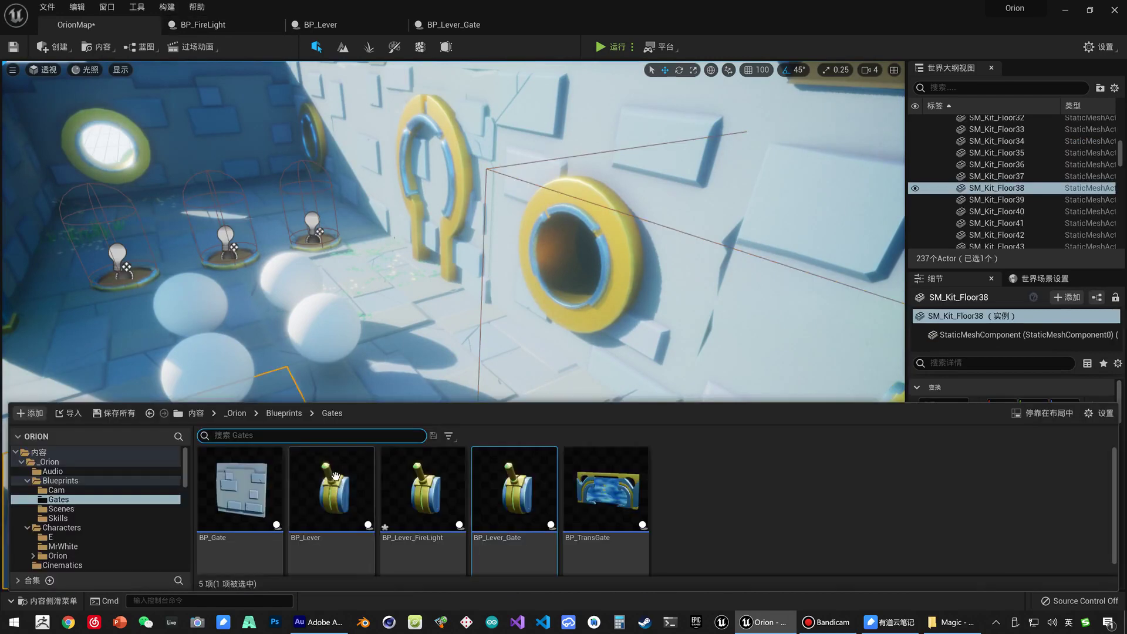
{"action": "left_click", "coordinate": [425, 547]}
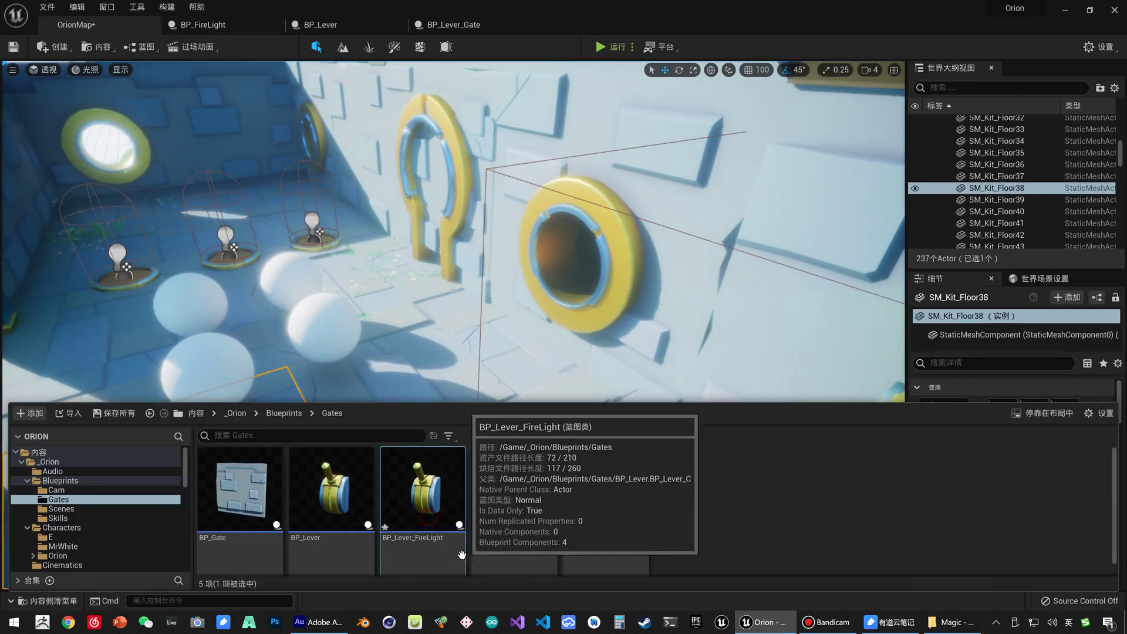
{"action": "double_click", "coordinate": [428, 516]}
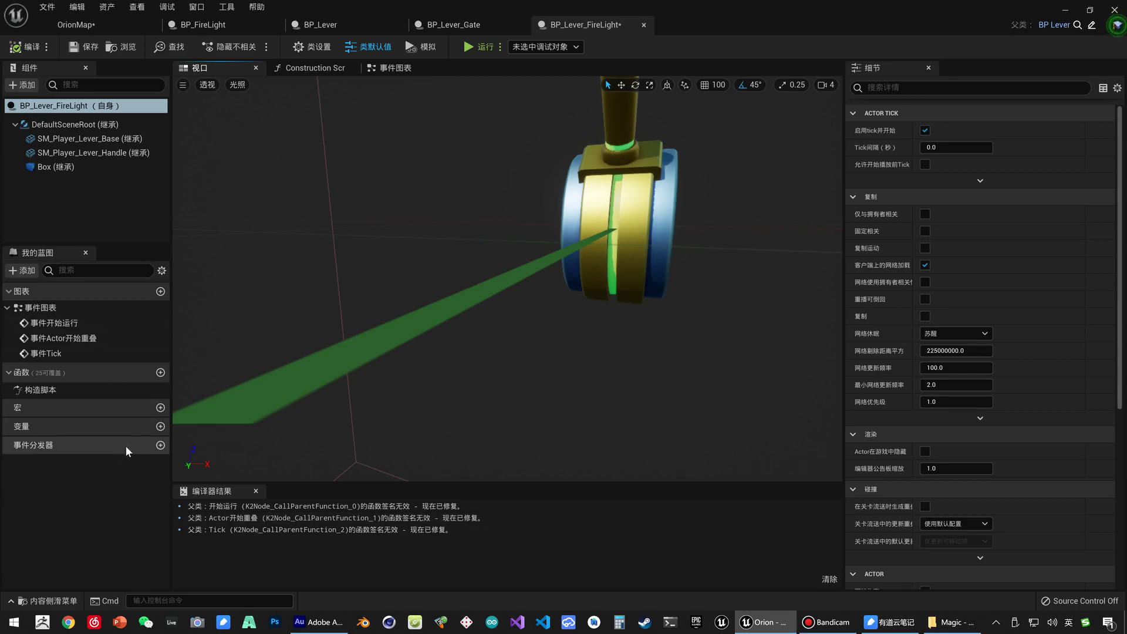
Add a FireLight variable of type BP Fire Light and save the blueprint.
{"action": "left_click", "coordinate": [156, 427]}
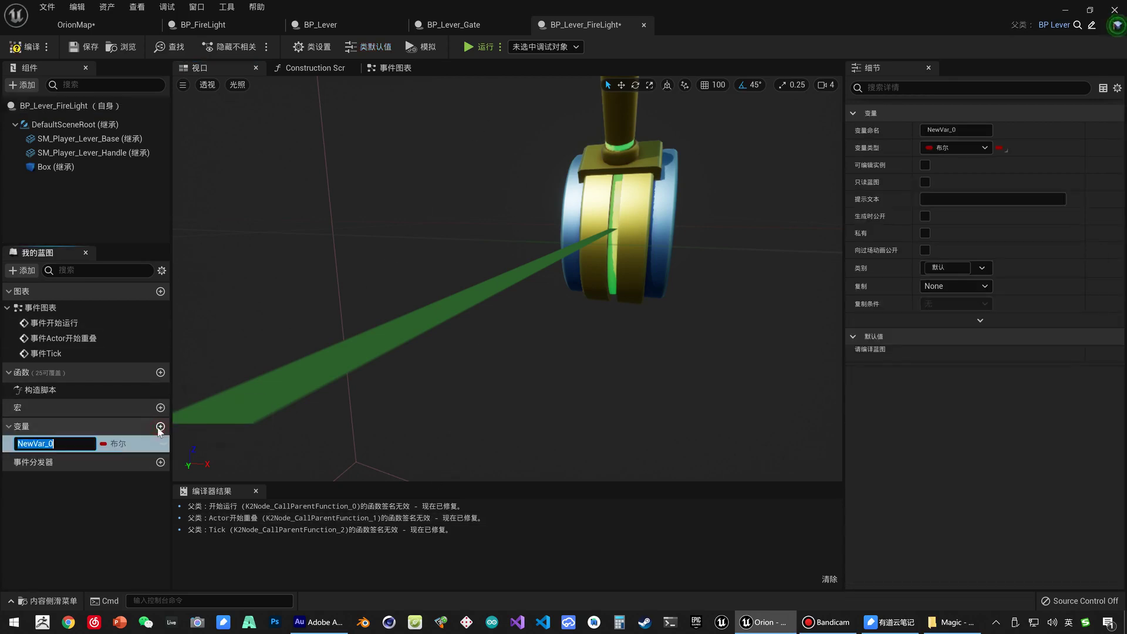
{"action": "left_click", "coordinate": [114, 442]}
{"action": "type", "text": "fireli"}
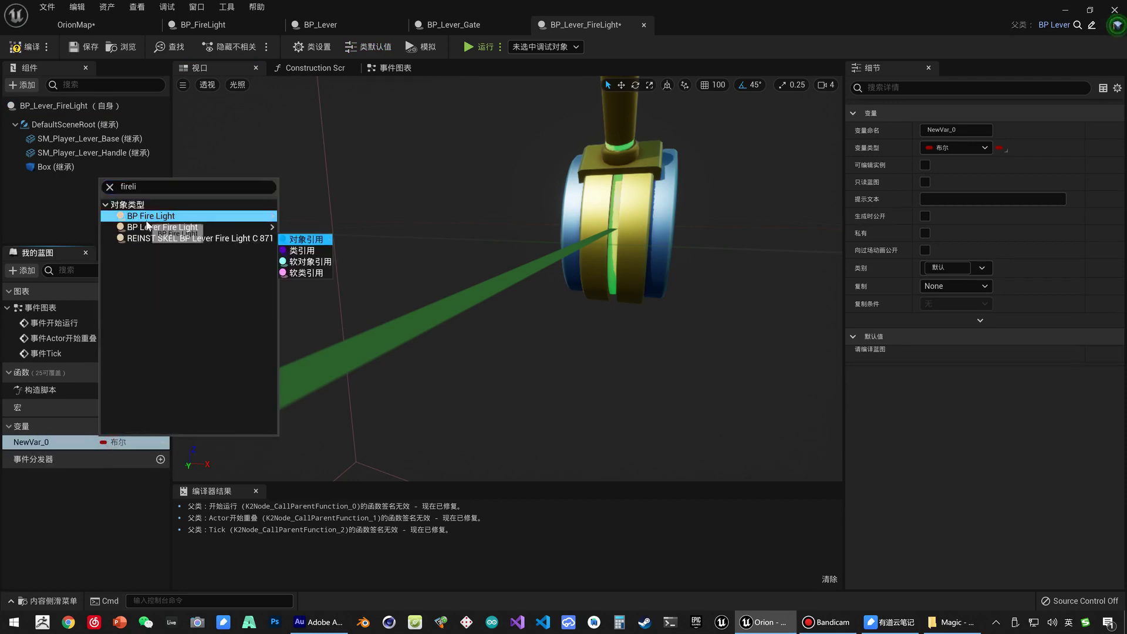
{"action": "mouse_move", "coordinate": [155, 222]}
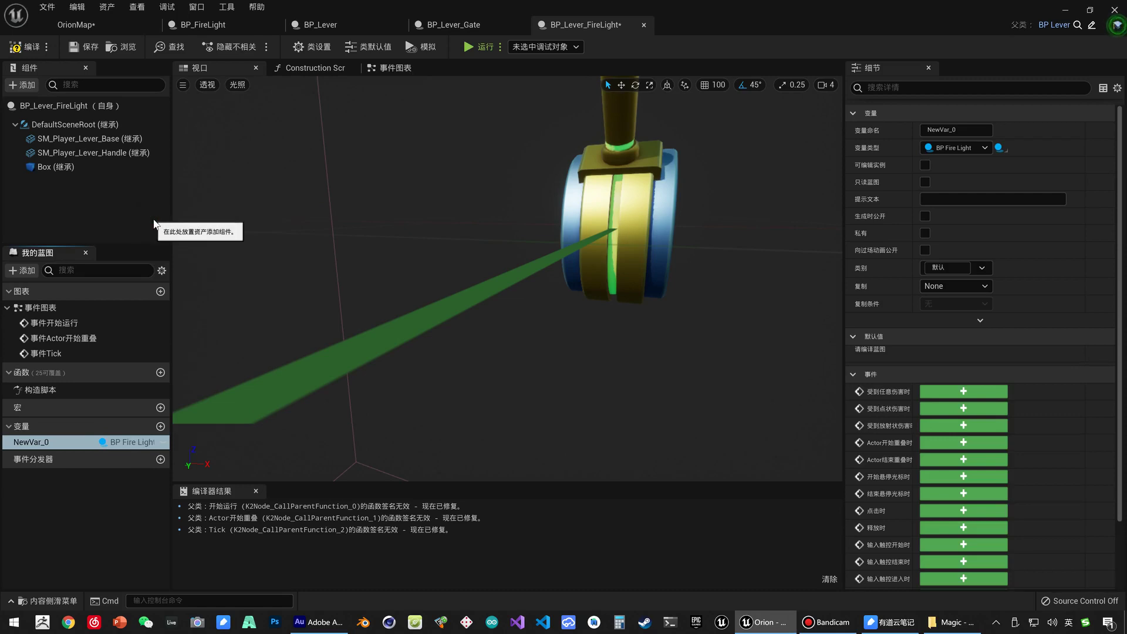
{"action": "left_click", "coordinate": [9, 426]}
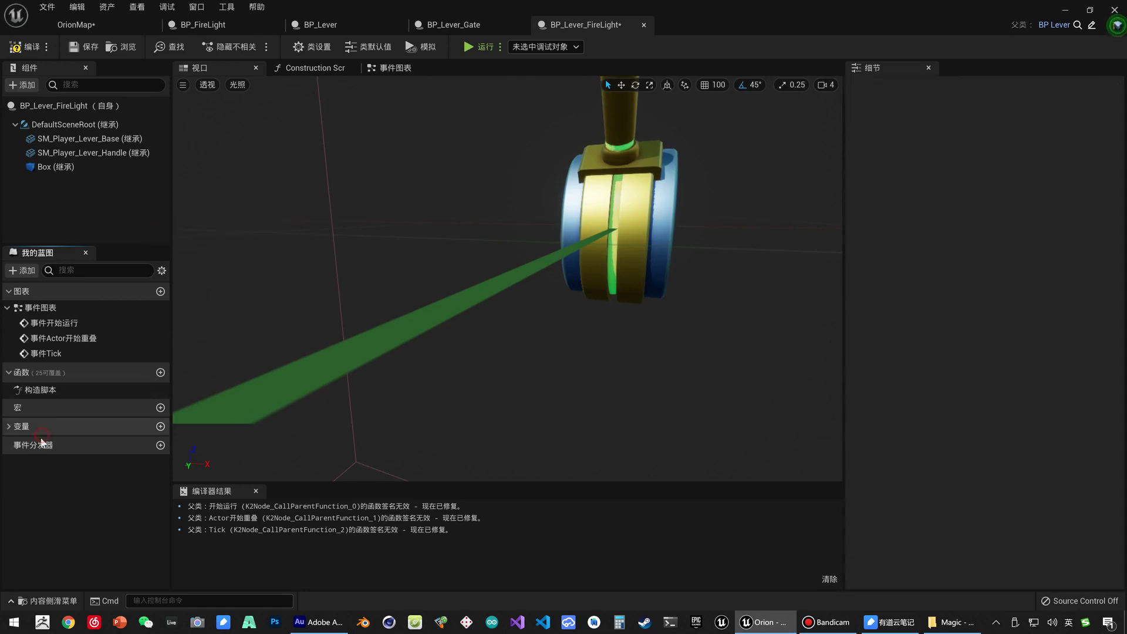
{"action": "double_click", "coordinate": [137, 448]}
{"action": "type", "text": "FireLight"}
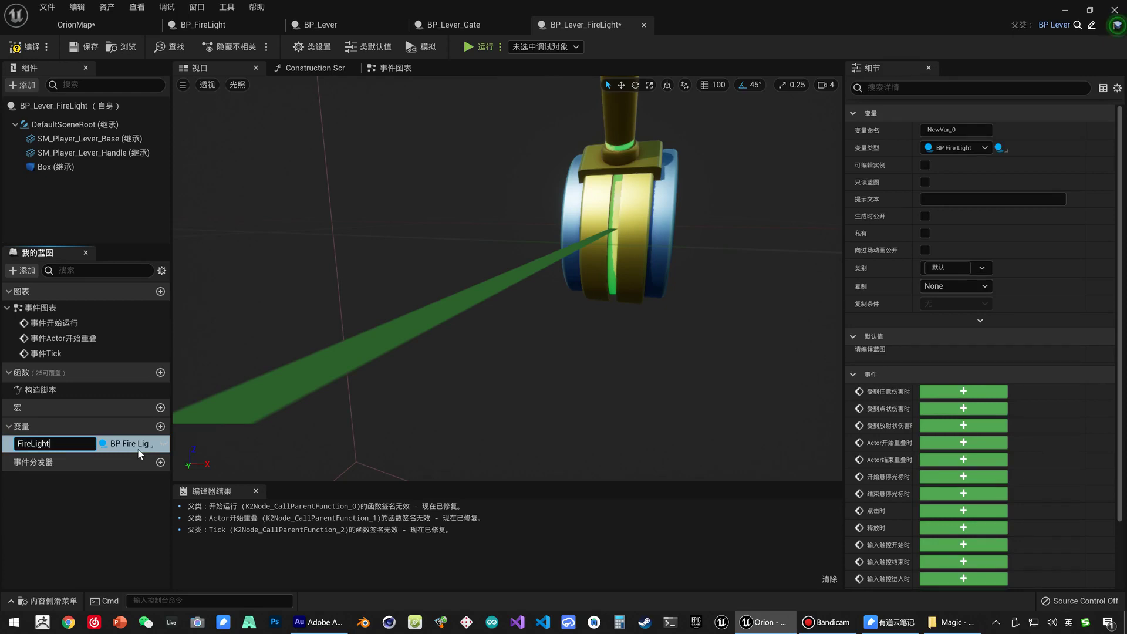
{"action": "key", "text": "Return"}
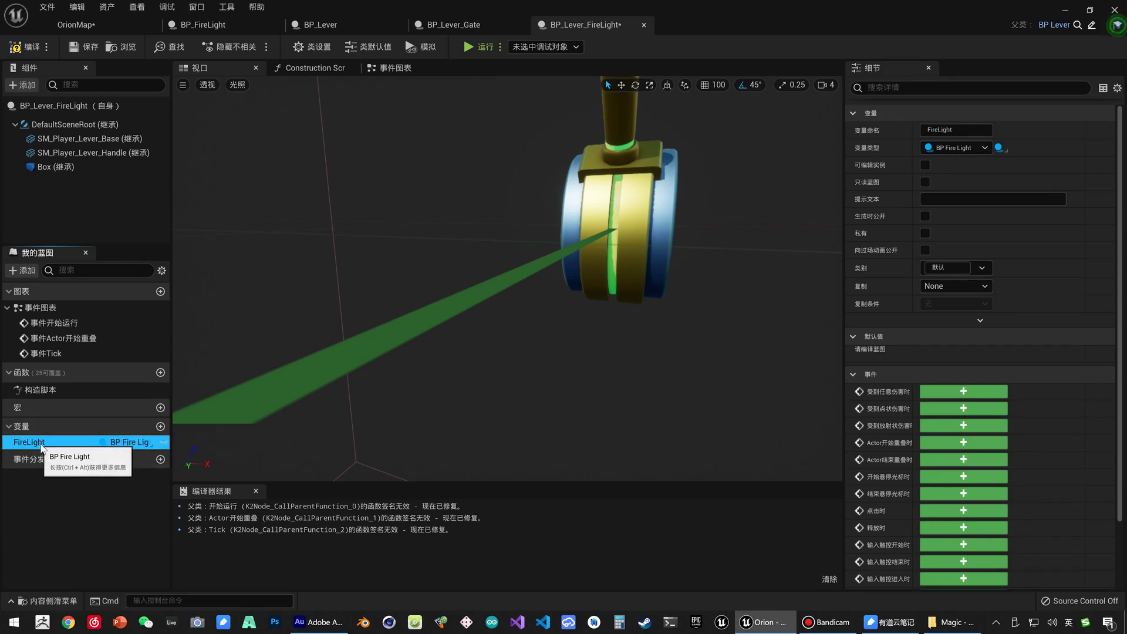
{"action": "key", "text": "ctrl+s"}
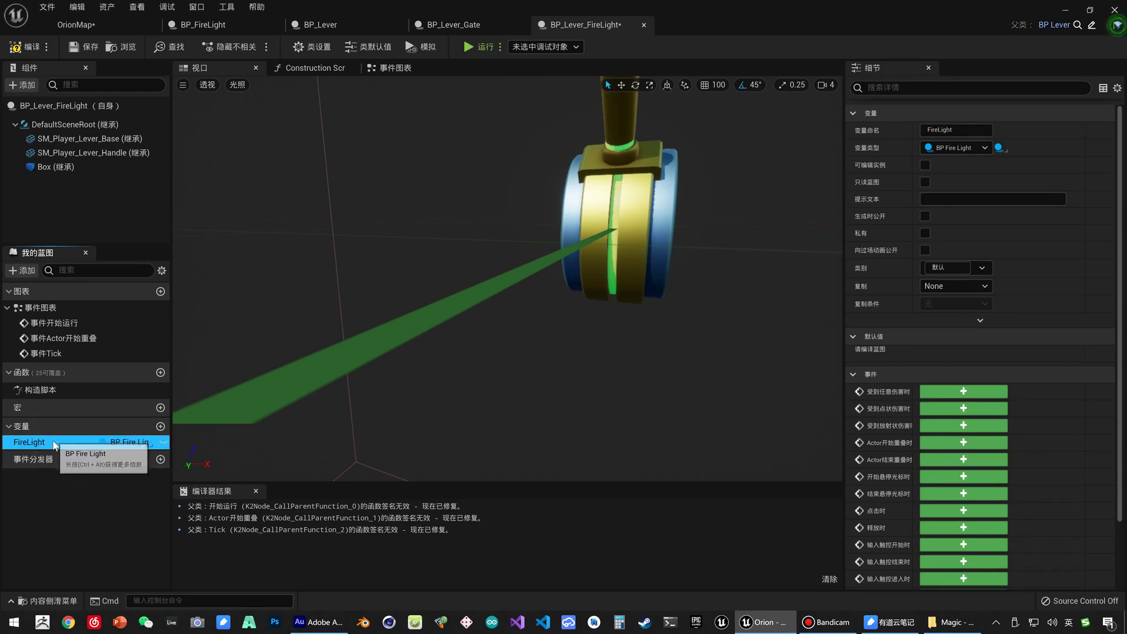
Add a custom event named Open below BP_FireLight's capsule click logic.
{"action": "left_click", "coordinate": [227, 26]}
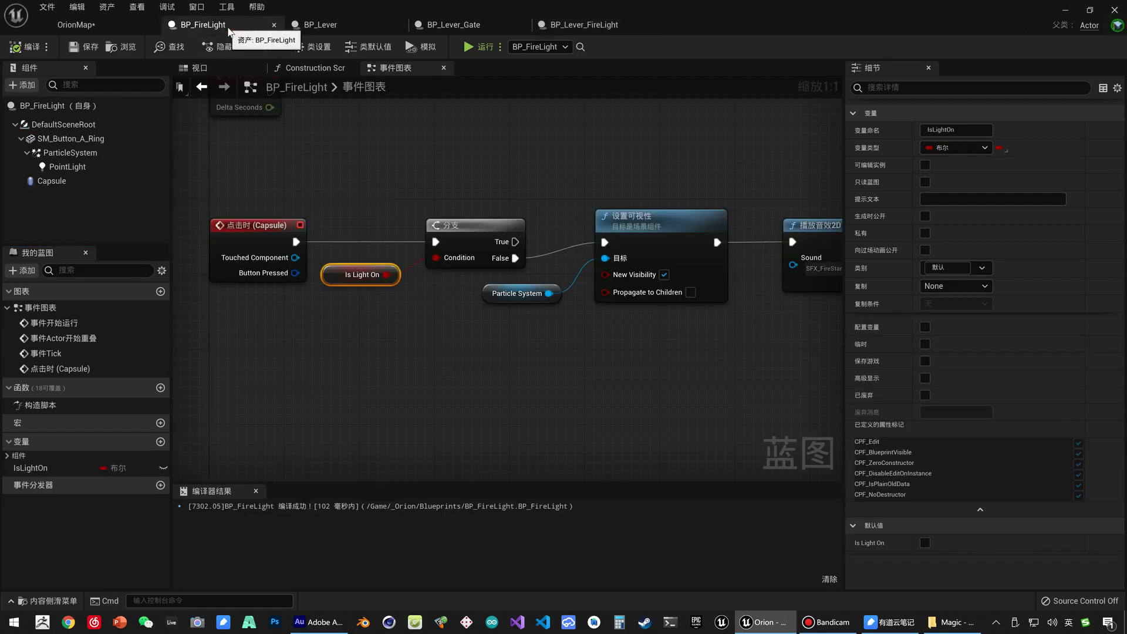
{"action": "left_click", "coordinate": [323, 309]}
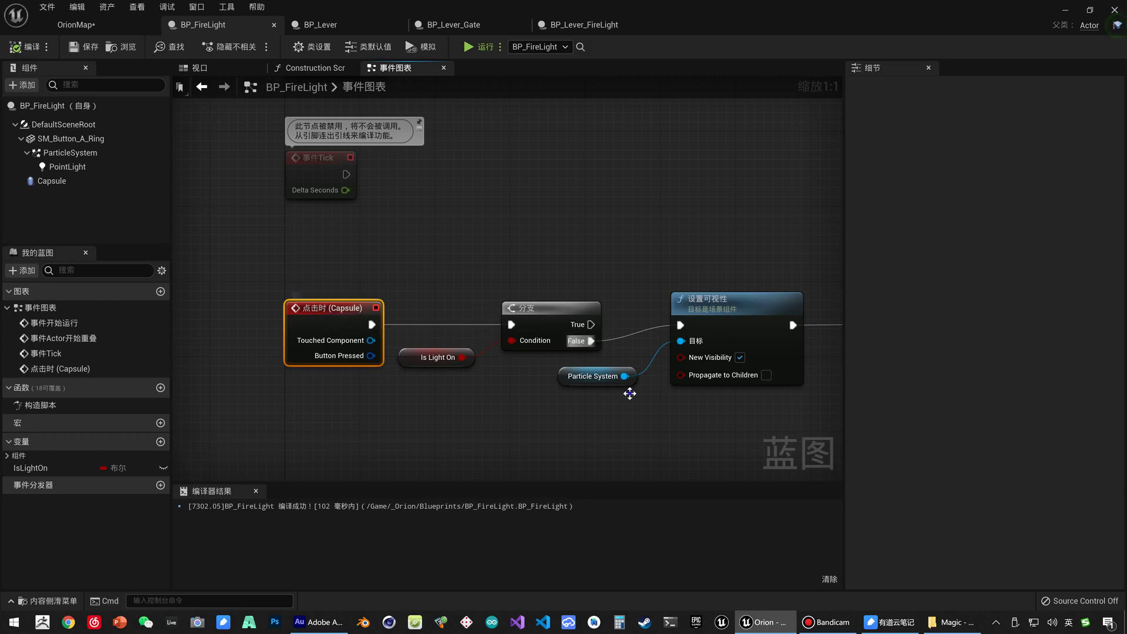
{"action": "mouse_move", "coordinate": [622, 386]}
{"action": "right_mouse_down"}
{"action": "mouse_move", "coordinate": [554, 385]}
{"action": "mouse_move", "coordinate": [657, 369]}
{"action": "right_mouse_up"}
{"action": "scroll", "coordinate": [658, 369], "scroll_direction": "down", "scroll_amount": 1}
{"action": "right_click_drag", "start_coordinate": [638, 324], "coordinate": [671, 309]}
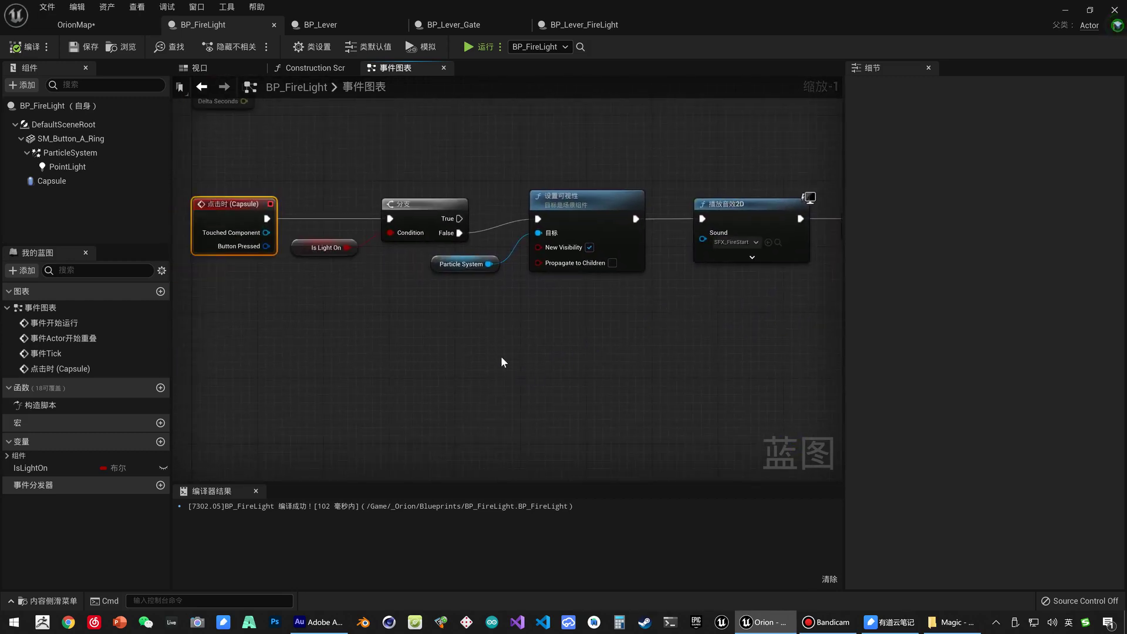
{"action": "right_click_drag", "start_coordinate": [218, 359], "coordinate": [292, 346]}
{"action": "right_click", "coordinate": [284, 340]}
{"action": "type", "text": "ad"}
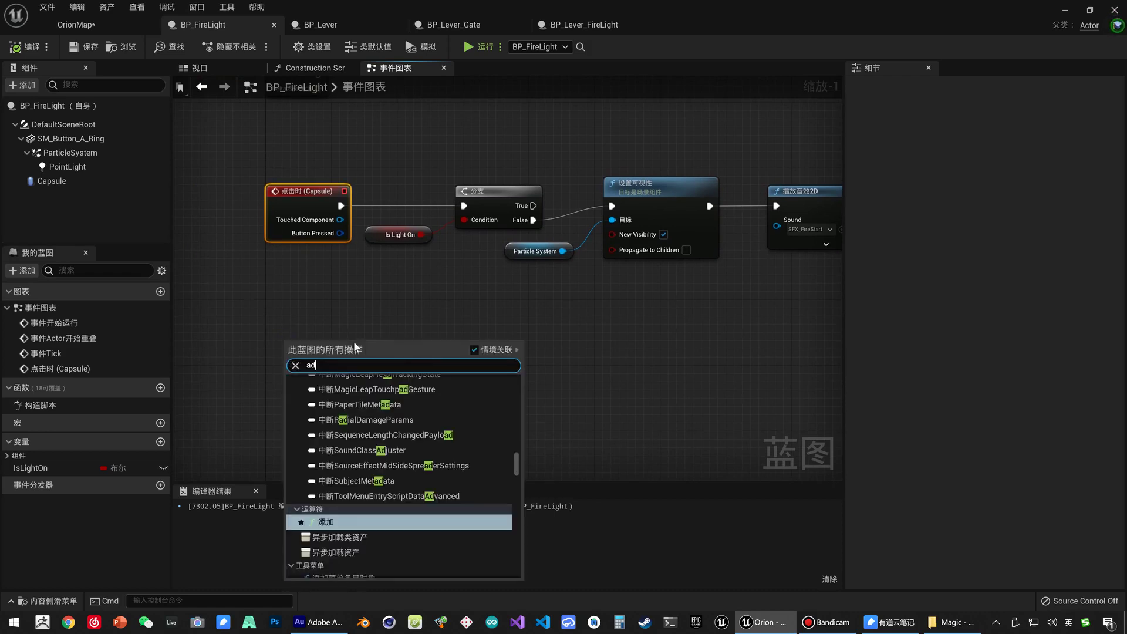
{"action": "type", "text": "d custom"}
{"action": "key", "text": "Return"}
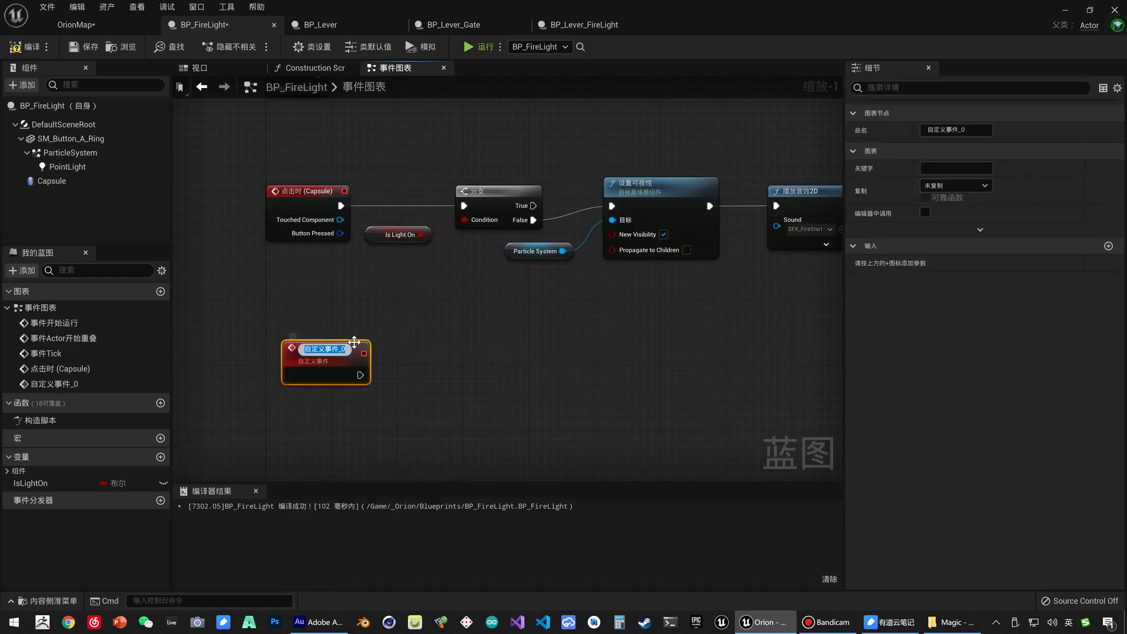
{"action": "type", "text": "Open"}
{"action": "key", "text": "Return"}
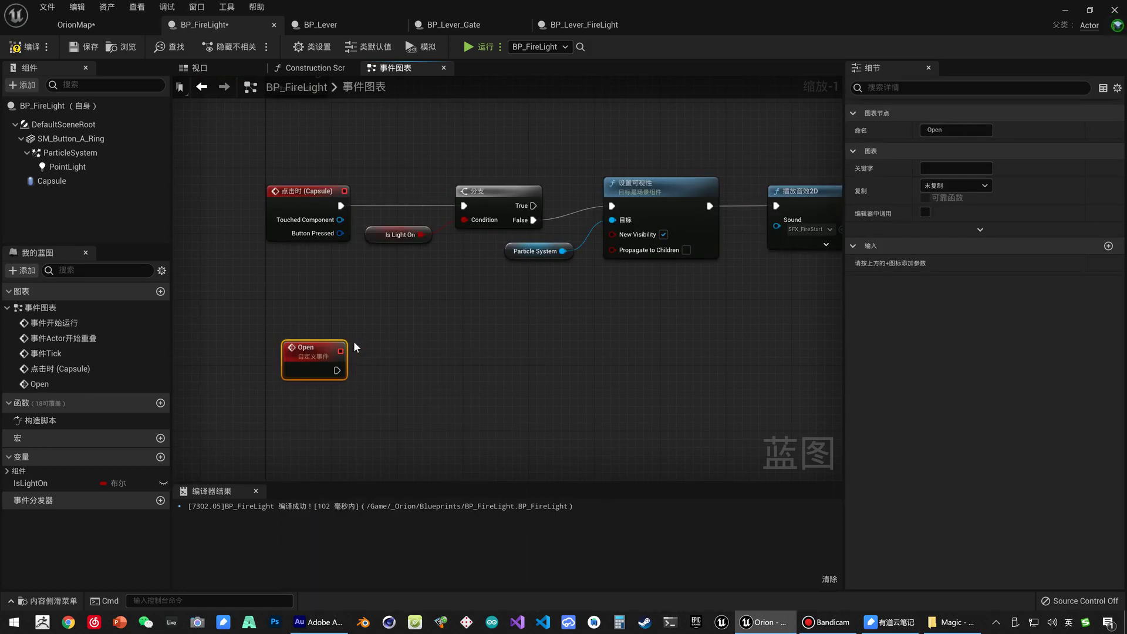
Add a second custom event named Close and position it below Open.
{"action": "right_click", "coordinate": [289, 409]}
{"action": "type", "text": "Add "}
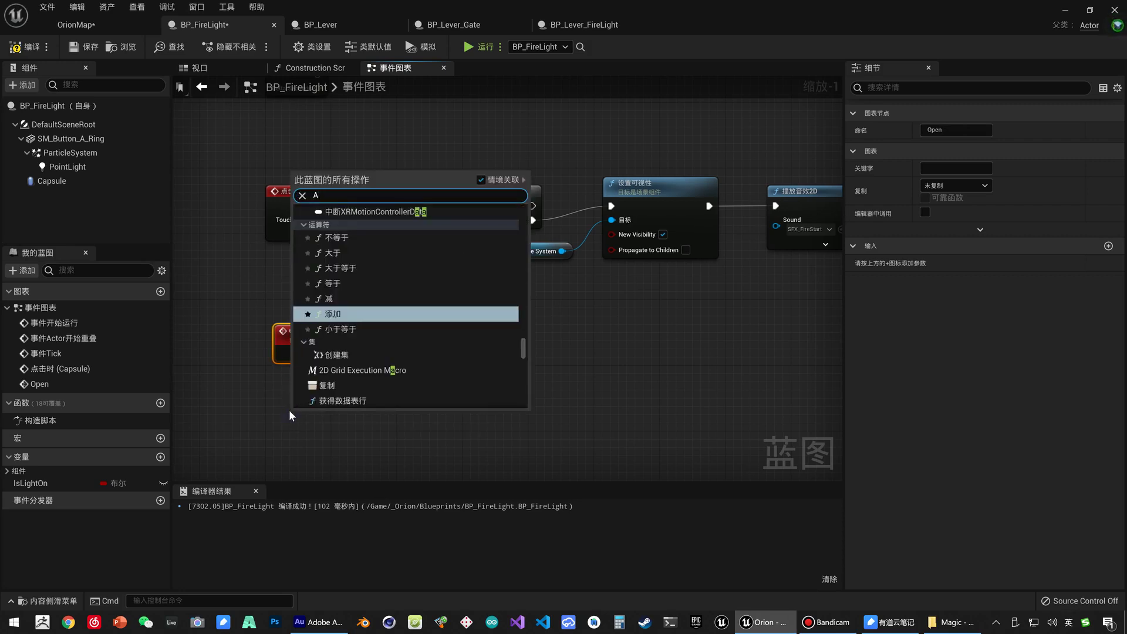
{"action": "type", "text": "cus"}
{"action": "key", "text": "Return"}
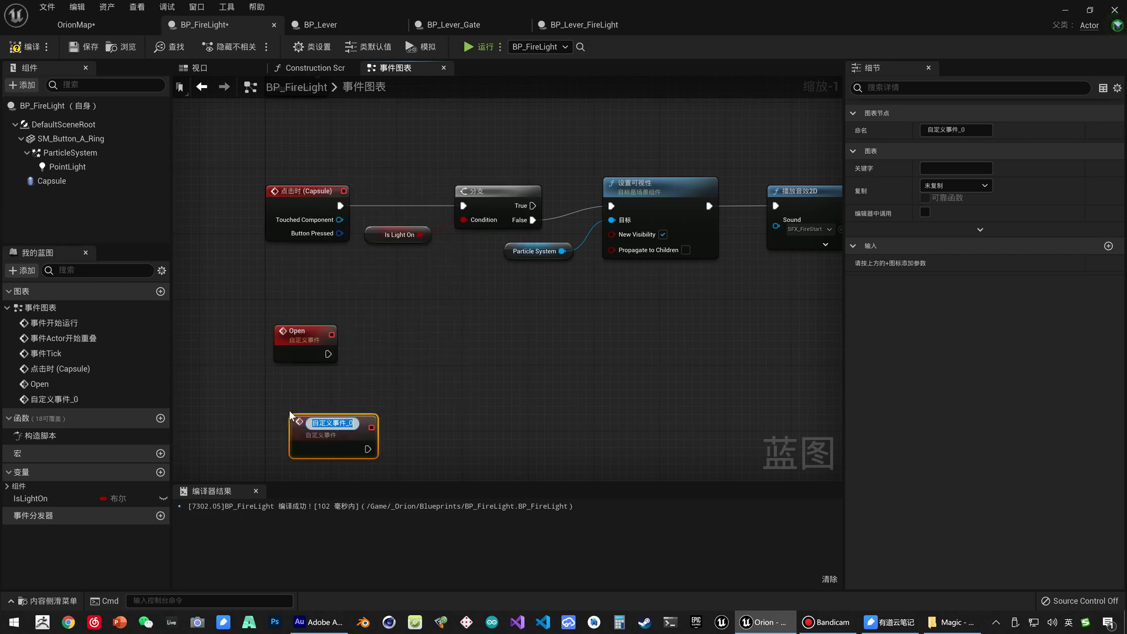
{"action": "type", "text": "Close"}
{"action": "key", "text": "Return"}
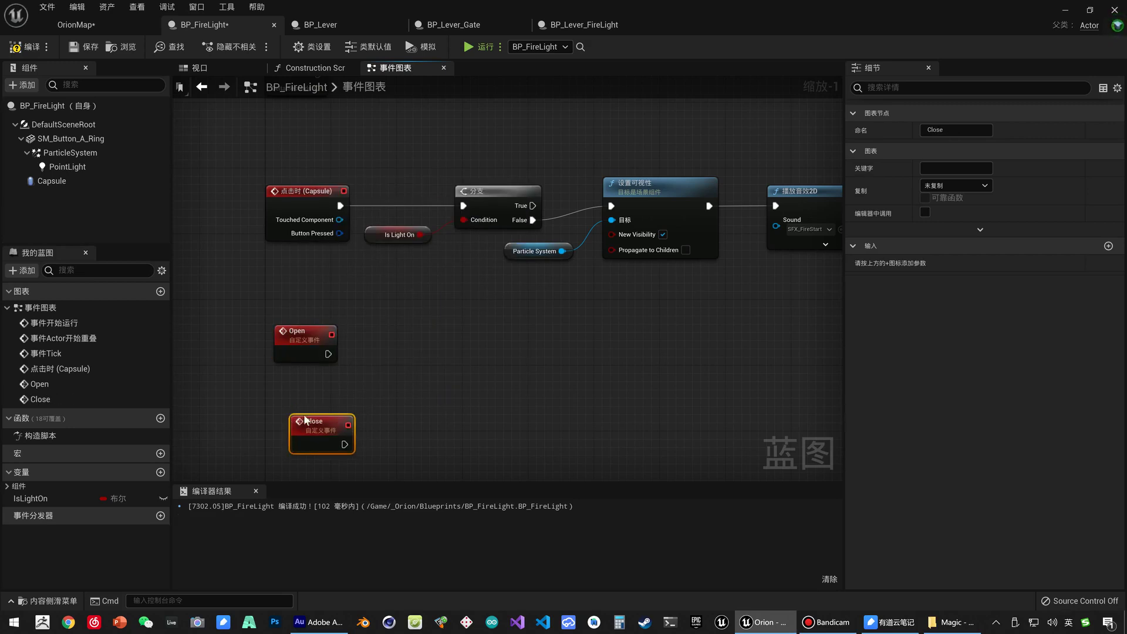
{"action": "left_click_drag", "start_coordinate": [305, 419], "coordinate": [280, 428]}
Duplicate the Particle System and Set Visibility nodes and wire the Open event into them.
{"action": "left_click_drag", "start_coordinate": [301, 339], "coordinate": [292, 340]}
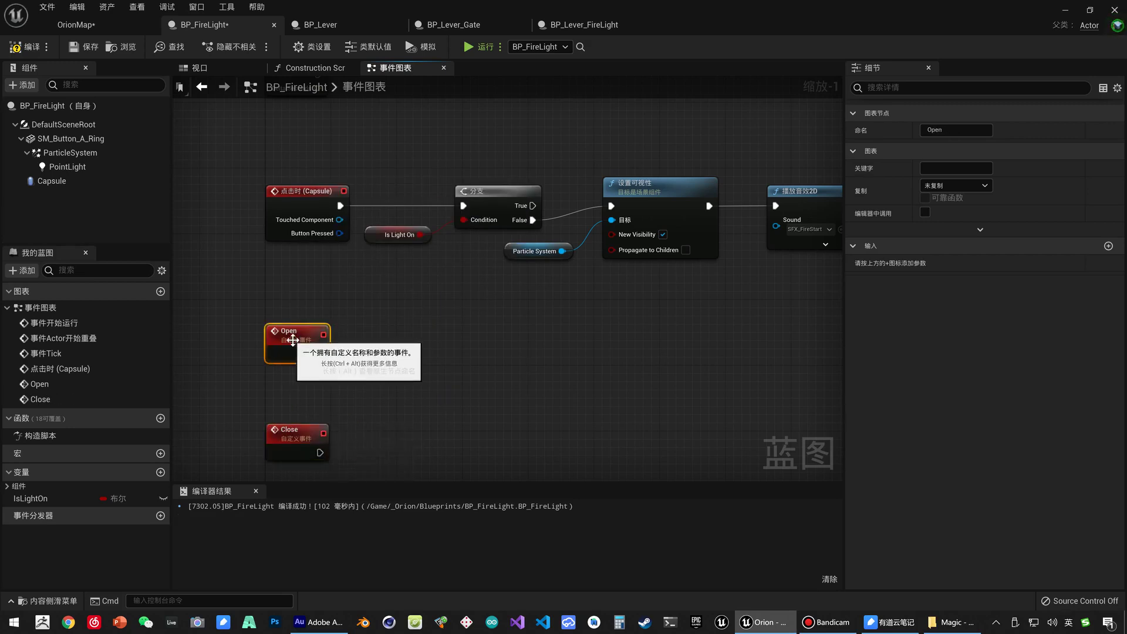
{"action": "right_click_drag", "start_coordinate": [470, 327], "coordinate": [403, 319]}
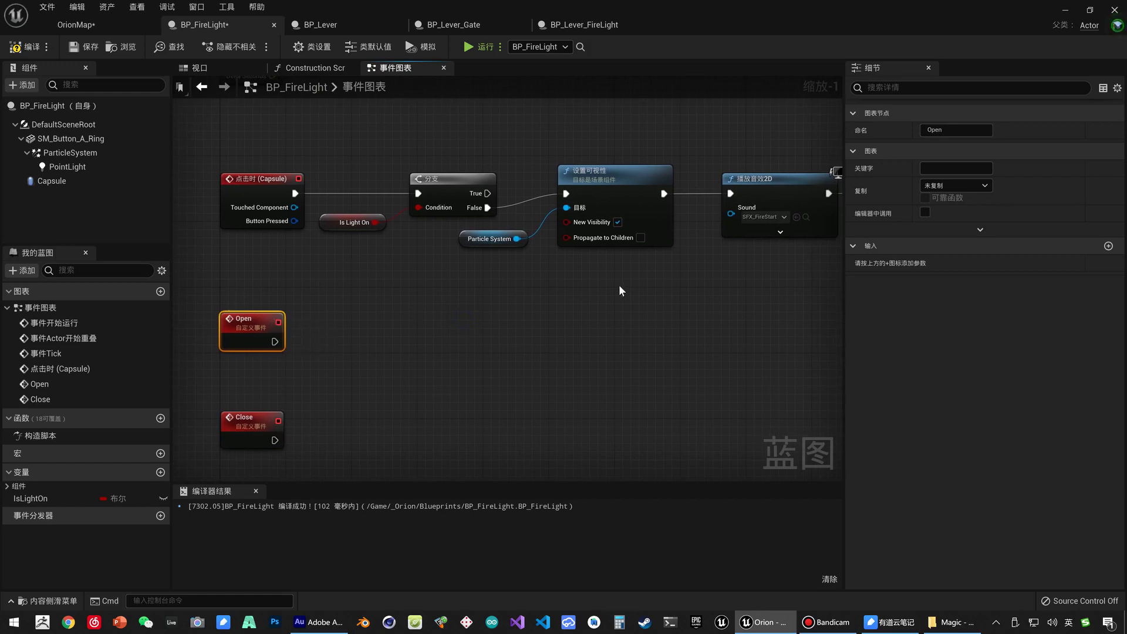
{"action": "right_click_drag", "start_coordinate": [577, 293], "coordinate": [445, 286]}
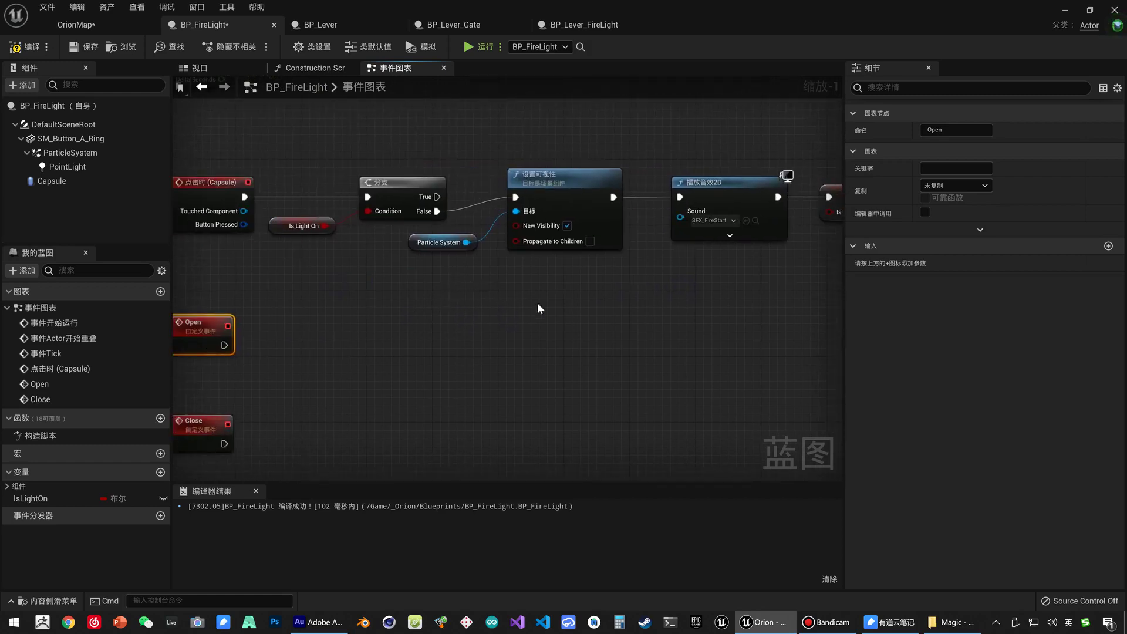
{"action": "left_click_drag", "start_coordinate": [437, 288], "coordinate": [628, 235]}
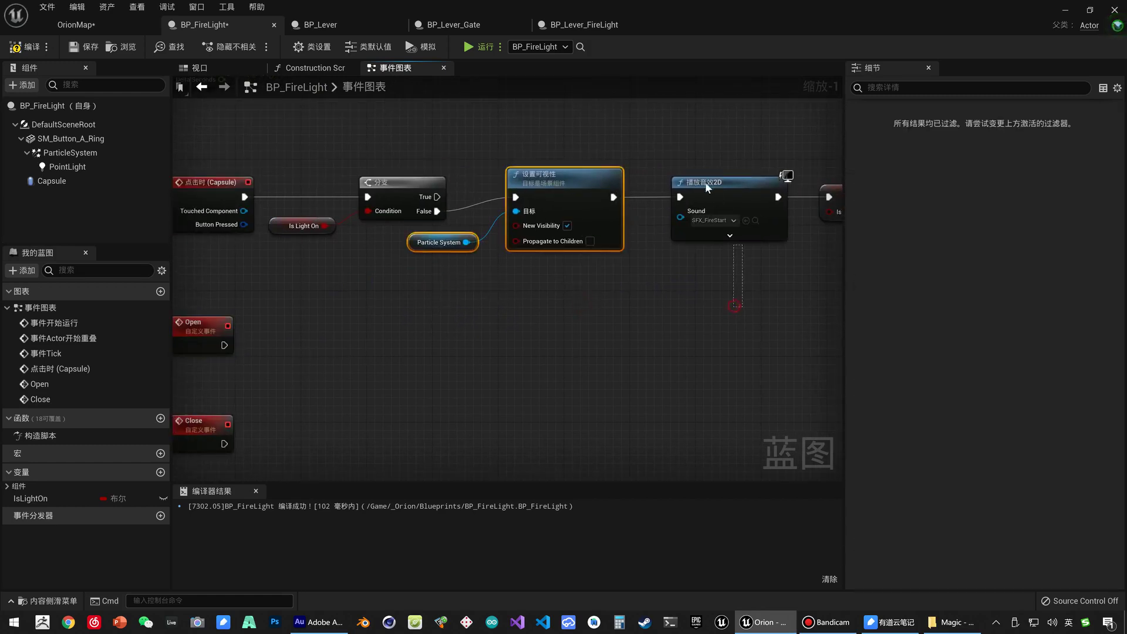
{"action": "key", "text": "ctrl+c"}
{"action": "key", "text": "ctrl+v"}
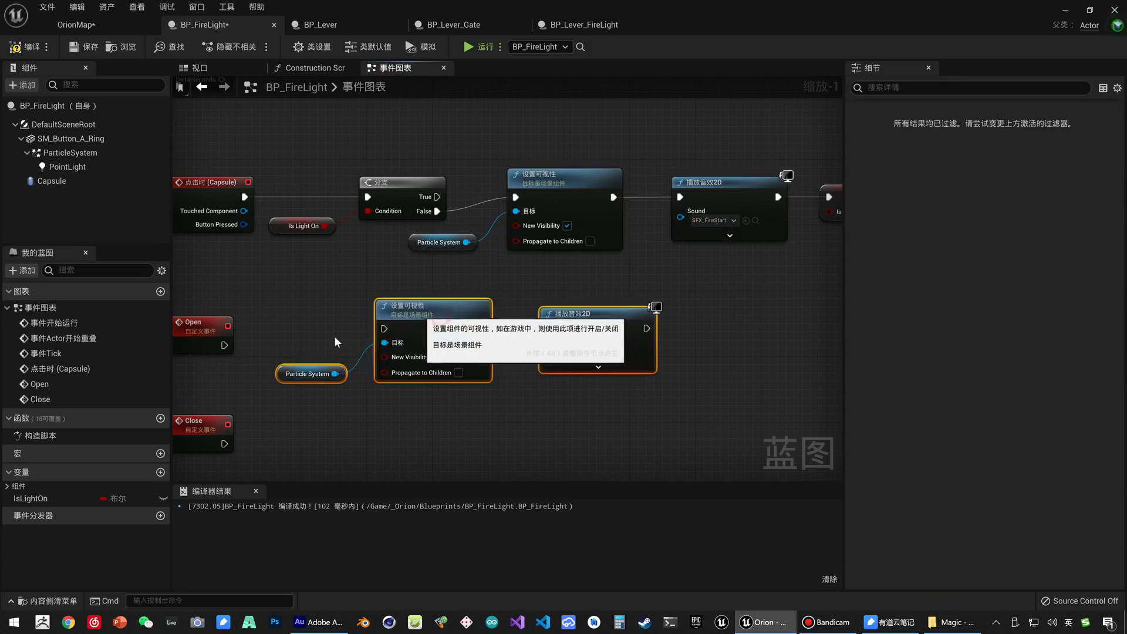
{"action": "mouse_move", "coordinate": [224, 345]}
{"action": "left_mouse_down"}
{"action": "mouse_move", "coordinate": [382, 329]}
{"action": "mouse_move", "coordinate": [389, 343]}
{"action": "left_mouse_up"}
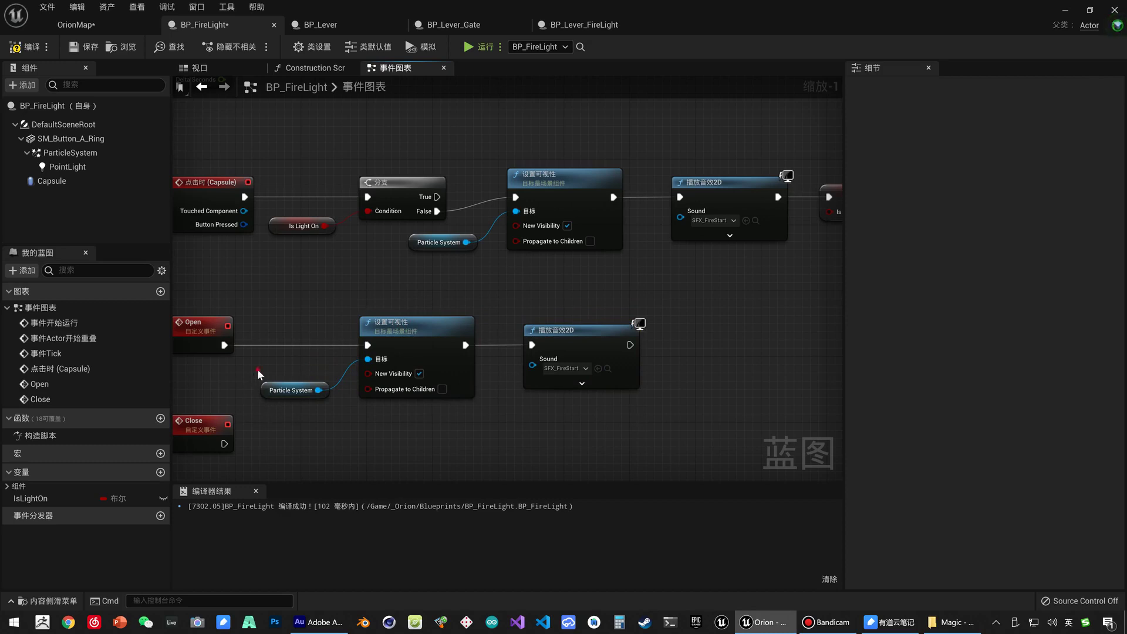
Tick Propagate to Children on the Open event's Set Visibility node.
{"action": "left_click", "coordinate": [291, 389]}
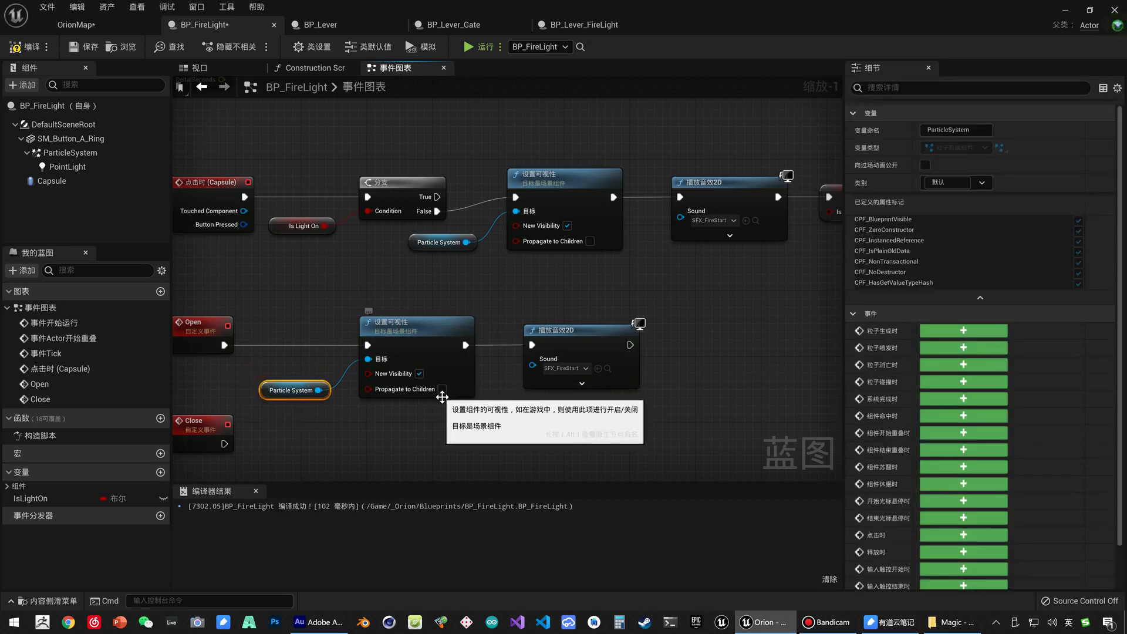
{"action": "left_click", "coordinate": [106, 166]}
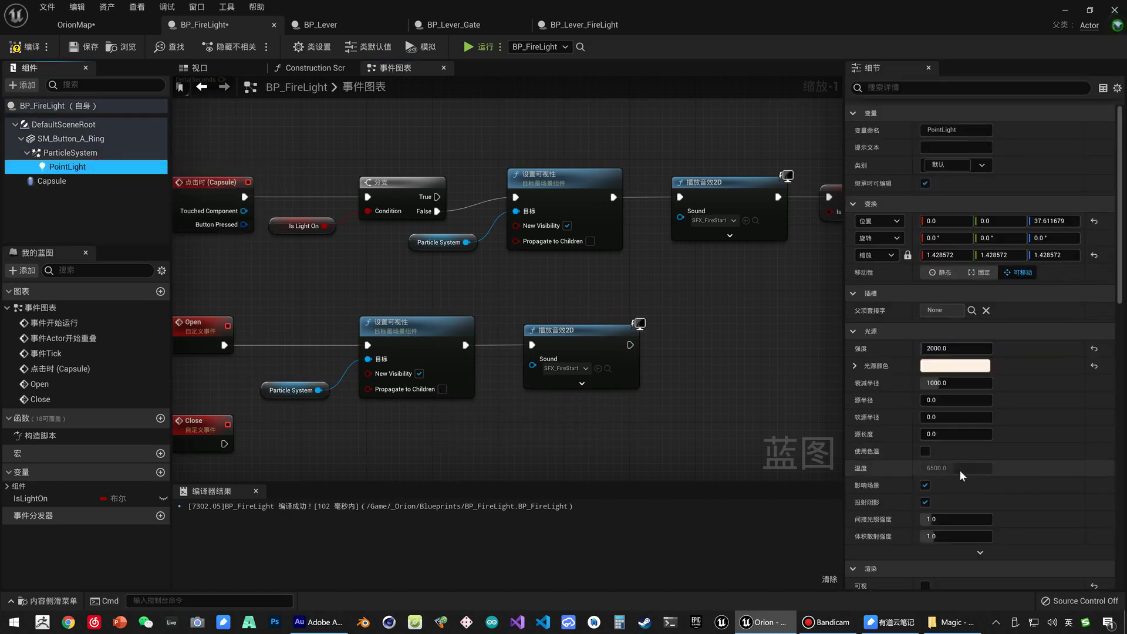
{"action": "scroll", "coordinate": [959, 470], "scroll_direction": "down", "scroll_amount": 2}
{"action": "scroll", "coordinate": [955, 483], "scroll_direction": "down", "scroll_amount": 2}
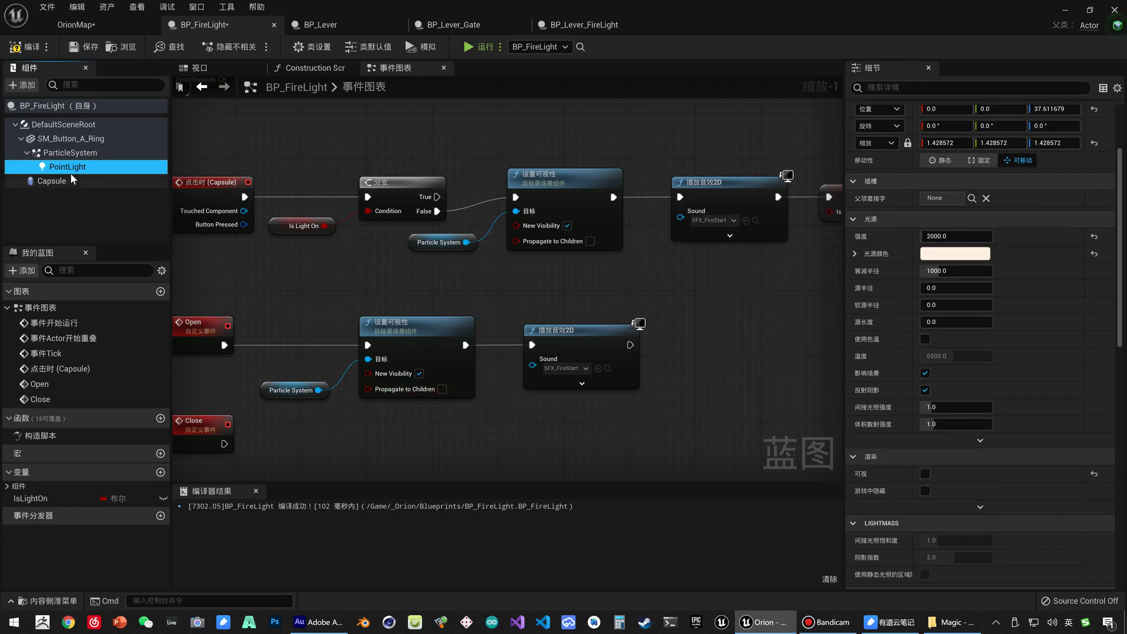
{"action": "left_click", "coordinate": [70, 154]}
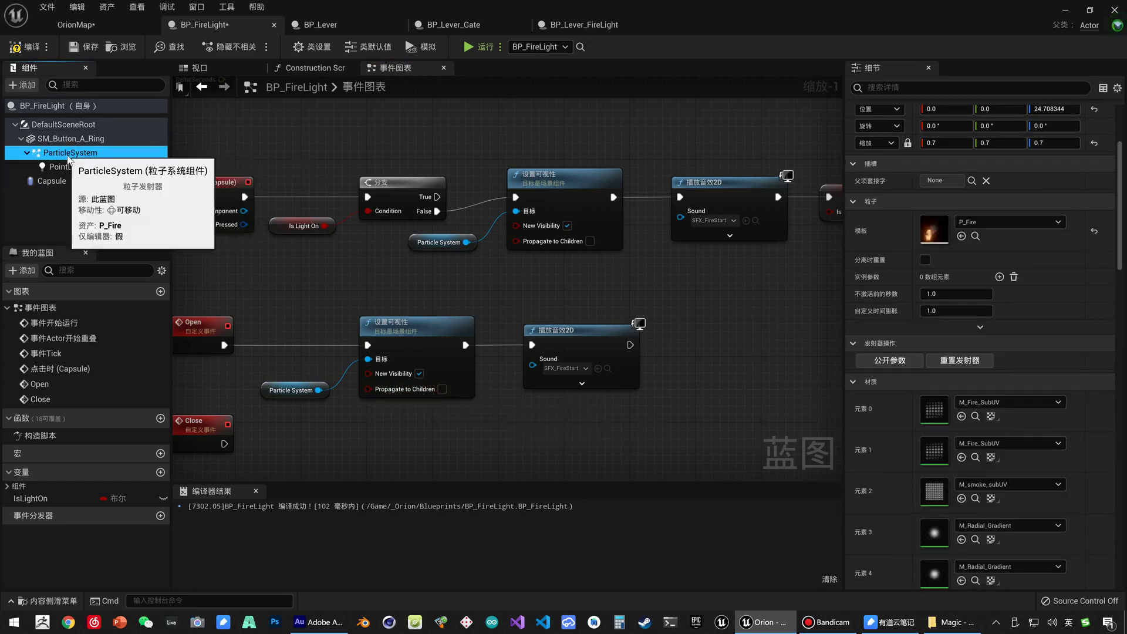
{"action": "left_click", "coordinate": [442, 389]}
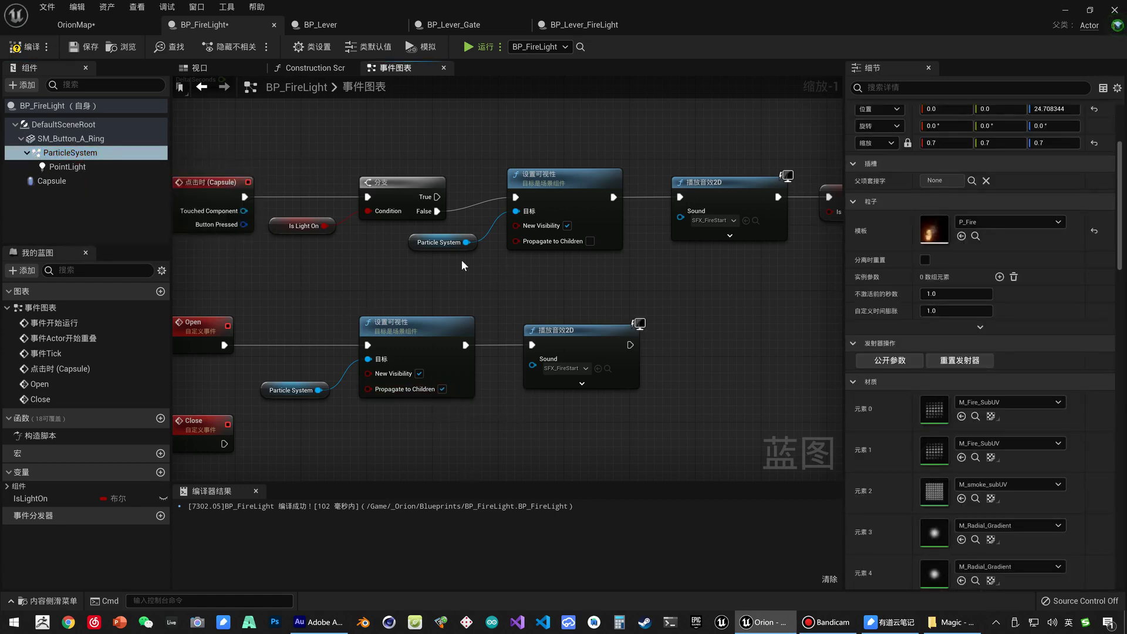
Delete the original visibility nodes and move Play Sound 2D into the Open chain.
{"action": "mouse_move", "coordinate": [501, 258]}
{"action": "left_mouse_down"}
{"action": "mouse_move", "coordinate": [569, 281]}
{"action": "mouse_move", "coordinate": [449, 247]}
{"action": "left_mouse_up"}
{"action": "key", "text": "Delete"}
{"action": "right_click_drag", "start_coordinate": [697, 309], "coordinate": [587, 306]}
{"action": "left_click", "coordinate": [610, 199]}
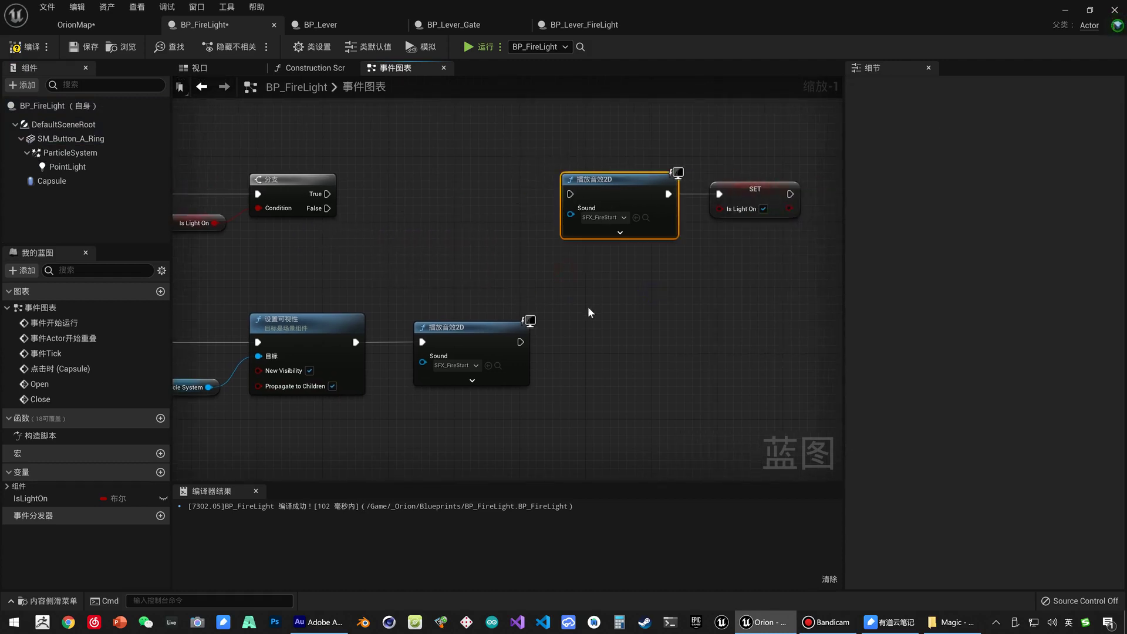
{"action": "key", "text": "ctrl+x"}
{"action": "key", "text": "ctrl+v"}
{"action": "mouse_move", "coordinate": [520, 342]}
{"action": "left_mouse_down"}
{"action": "mouse_move", "coordinate": [568, 355]}
{"action": "mouse_move", "coordinate": [586, 343]}
{"action": "left_mouse_up"}
Move the SET Is Light On node to the end of the Open chain.
{"action": "left_click", "coordinate": [754, 194]}
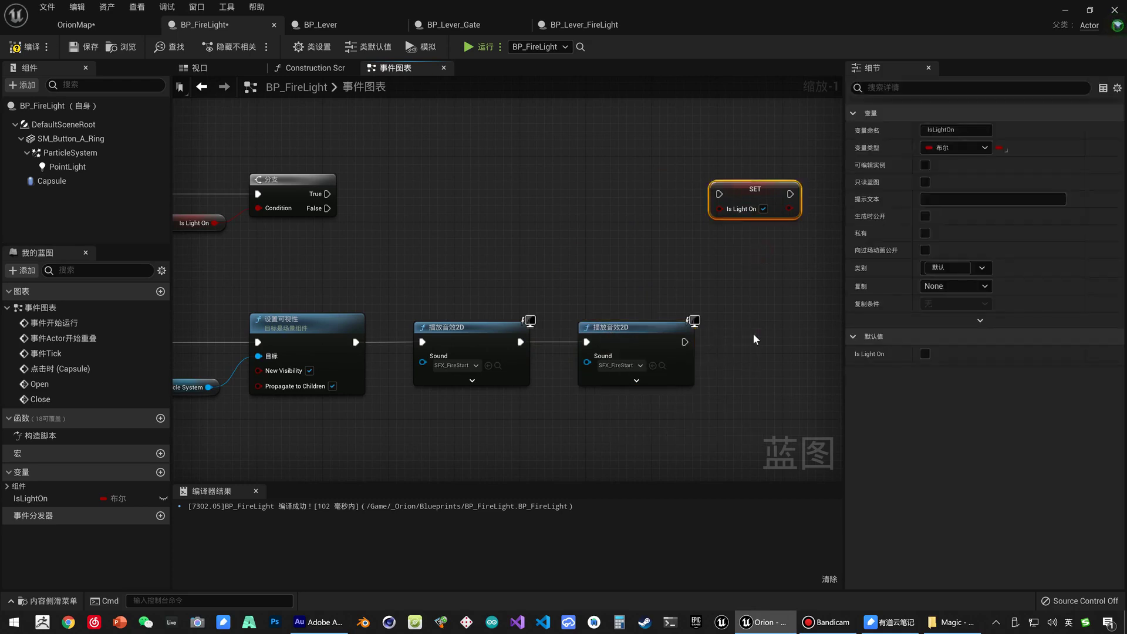
{"action": "key", "text": "ctrl+c"}
{"action": "key", "text": "ctrl+v"}
{"action": "left_click_drag", "start_coordinate": [781, 352], "coordinate": [727, 341]}
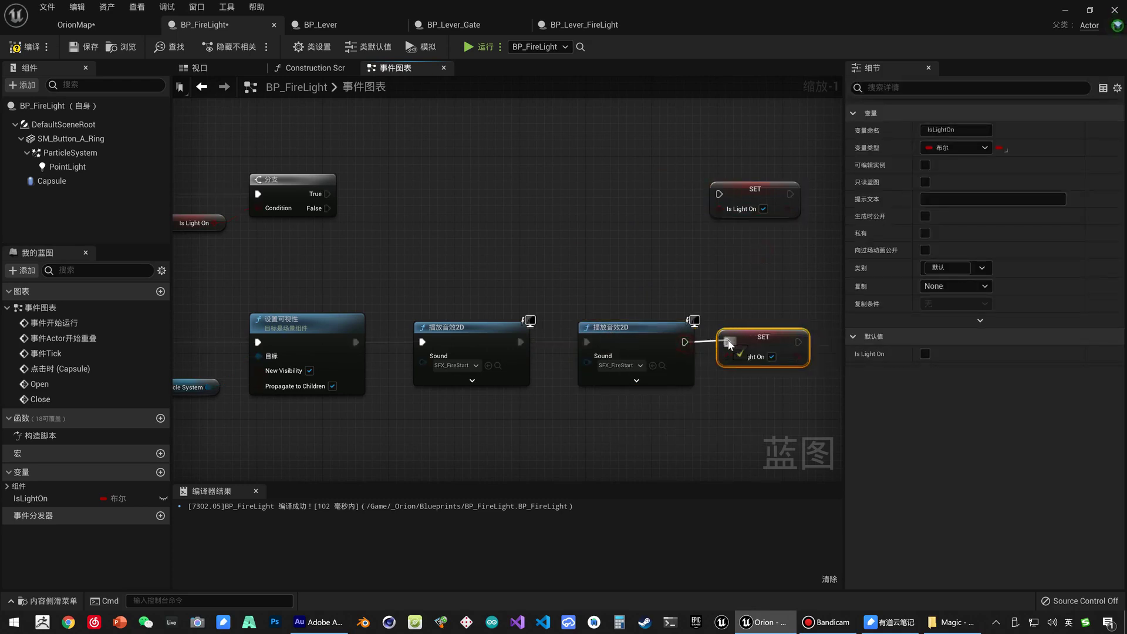
{"action": "right_click_drag", "start_coordinate": [618, 235], "coordinate": [691, 235]}
{"action": "left_click", "coordinate": [645, 187]}
{"action": "key", "text": "Delete"}
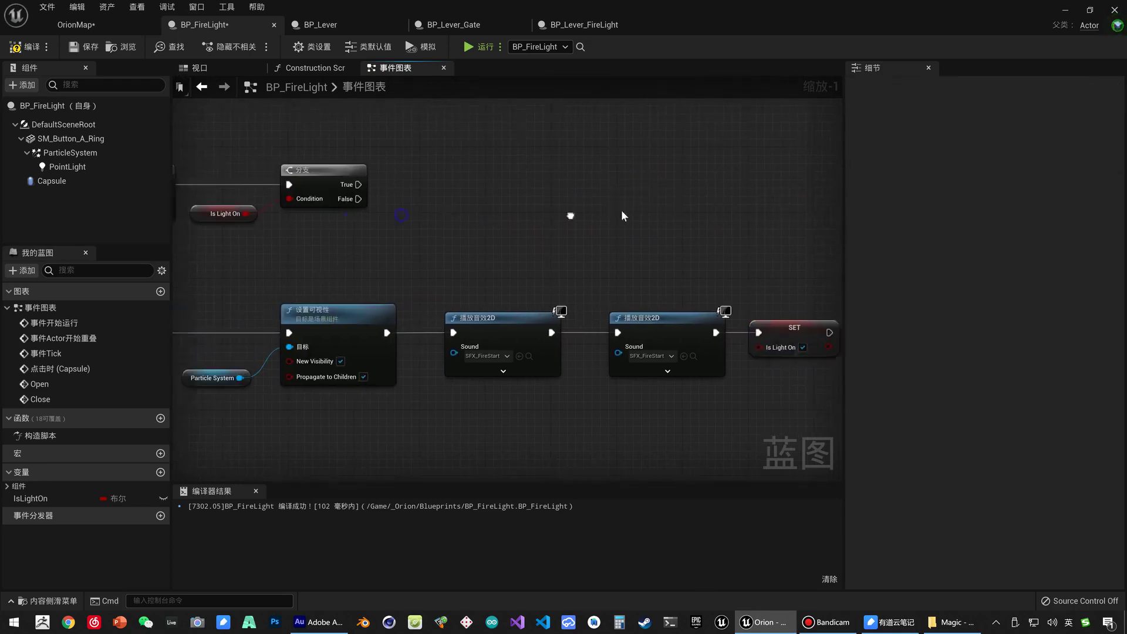
{"action": "right_click_drag", "start_coordinate": [236, 348], "coordinate": [315, 321]}
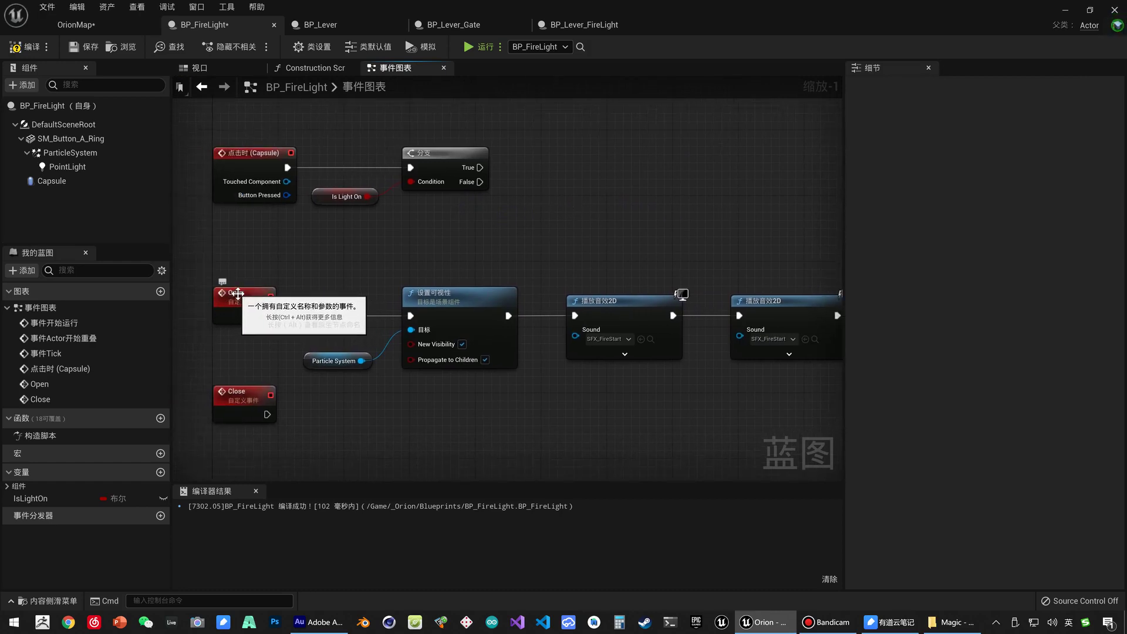
Rename the Open event to On and the Close event to Off.
{"action": "double_click", "coordinate": [237, 293]}
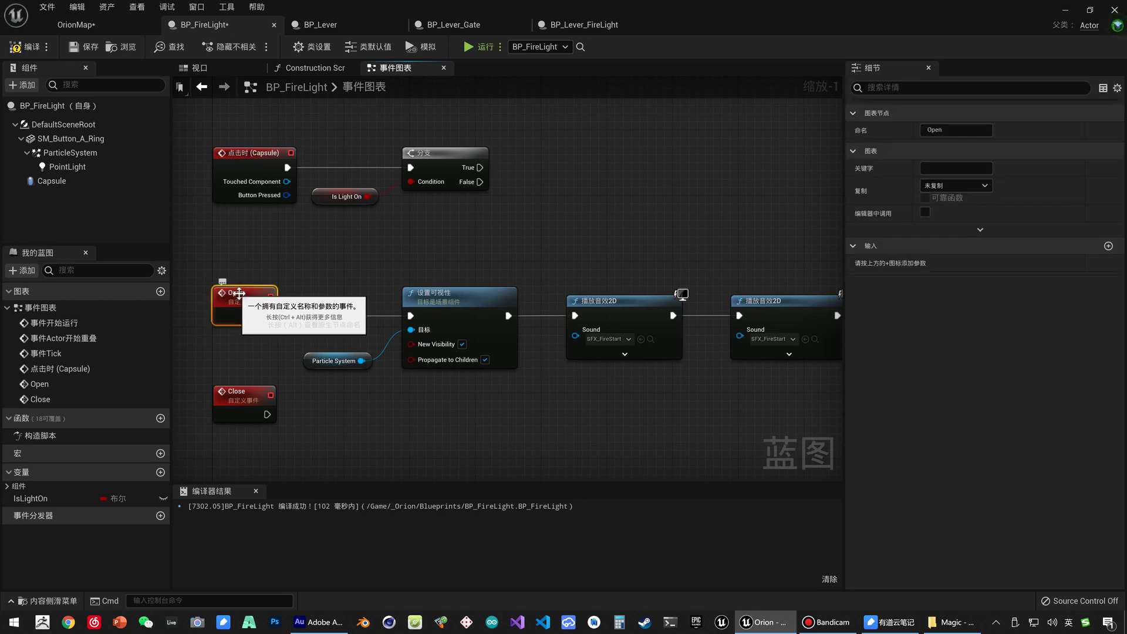
{"action": "type", "text": "n"}
{"action": "key", "text": "Return"}
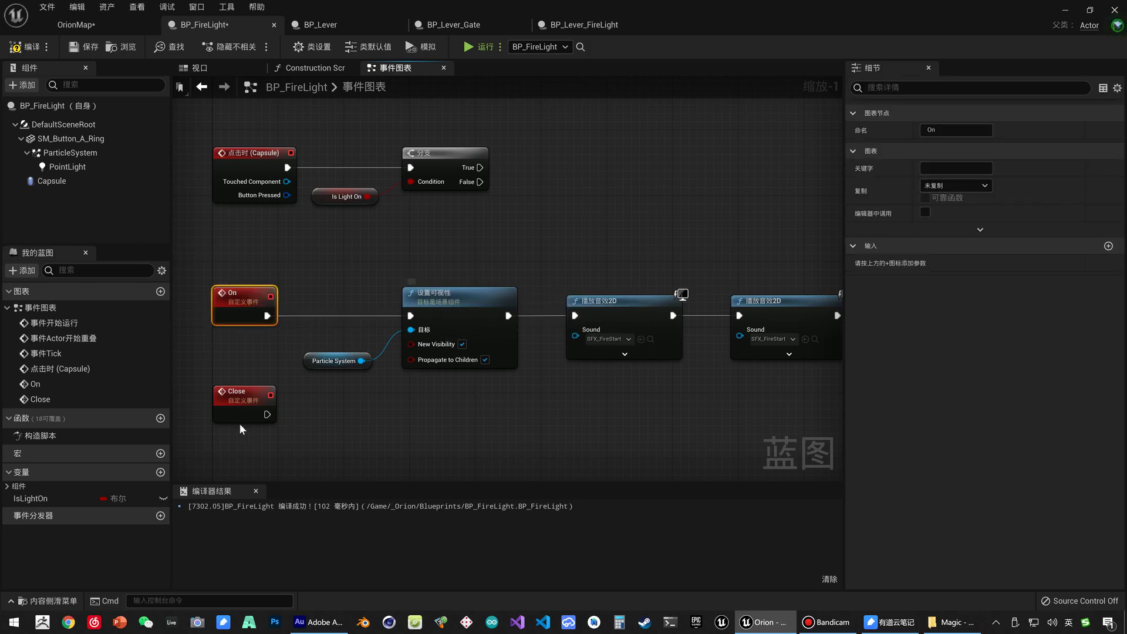
{"action": "double_click", "coordinate": [236, 391]}
{"action": "type", "text": "Off"}
{"action": "key", "text": "Return"}
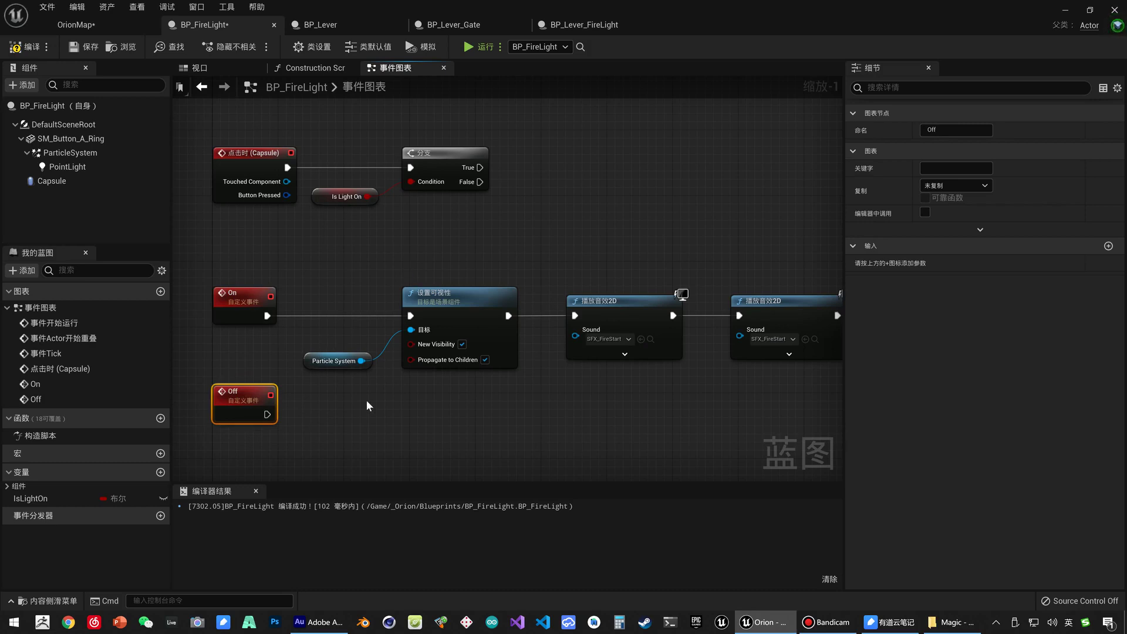
Remove the duplicate sound node and tidy the On chain's Set Visibility, sound and SET nodes.
{"action": "right_click_drag", "start_coordinate": [367, 400], "coordinate": [296, 420]}
{"action": "left_click_drag", "start_coordinate": [279, 411], "coordinate": [484, 354]}
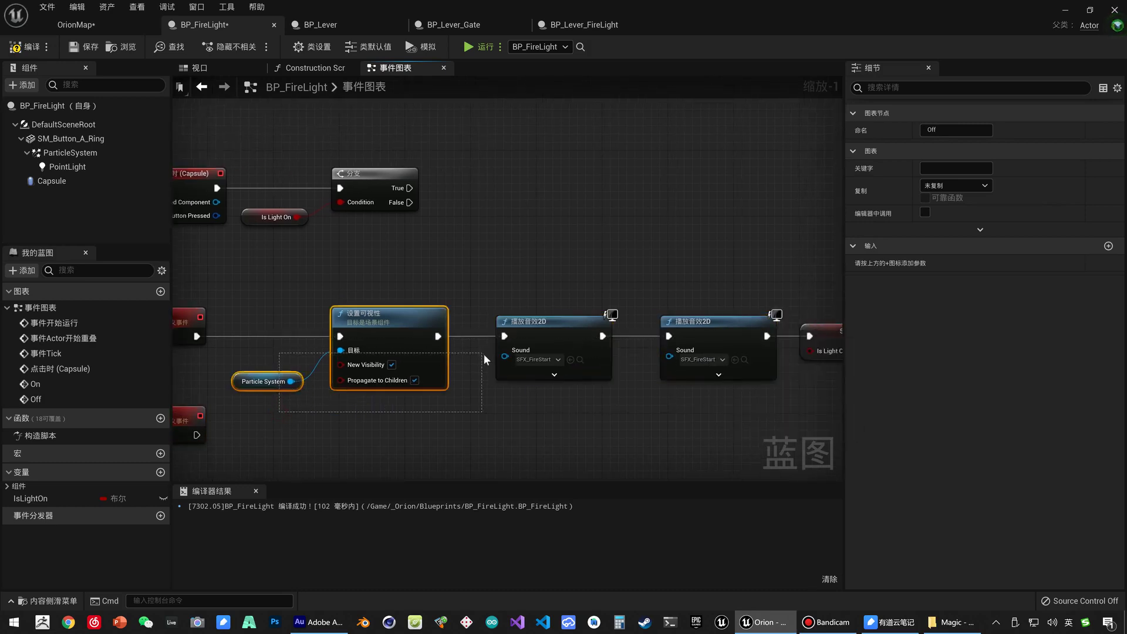
{"action": "left_click", "coordinate": [558, 326]}
{"action": "key", "text": "Delete"}
{"action": "mouse_move", "coordinate": [437, 337]}
{"action": "left_mouse_down"}
{"action": "mouse_move", "coordinate": [668, 336]}
{"action": "mouse_move", "coordinate": [518, 322]}
{"action": "left_mouse_up"}
{"action": "left_click_drag", "start_coordinate": [828, 339], "coordinate": [679, 333]}
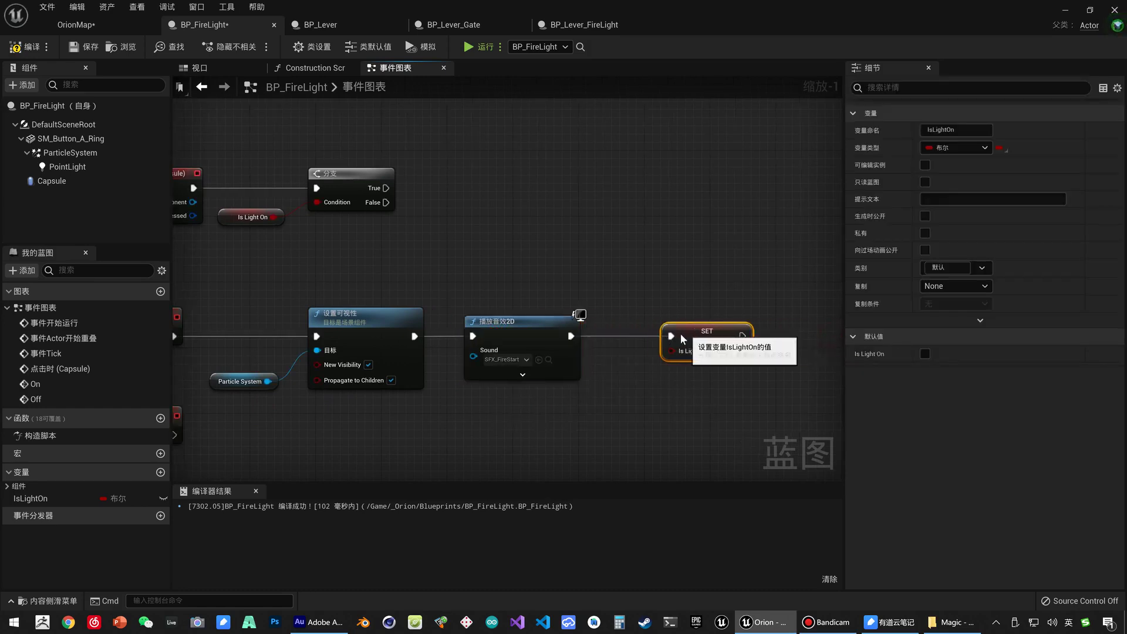
{"action": "right_click_drag", "start_coordinate": [689, 381], "coordinate": [699, 336]}
Copy the four-node On chain and place the duplicate below beside the Off event.
{"action": "right_click_drag", "start_coordinate": [587, 351], "coordinate": [664, 319]}
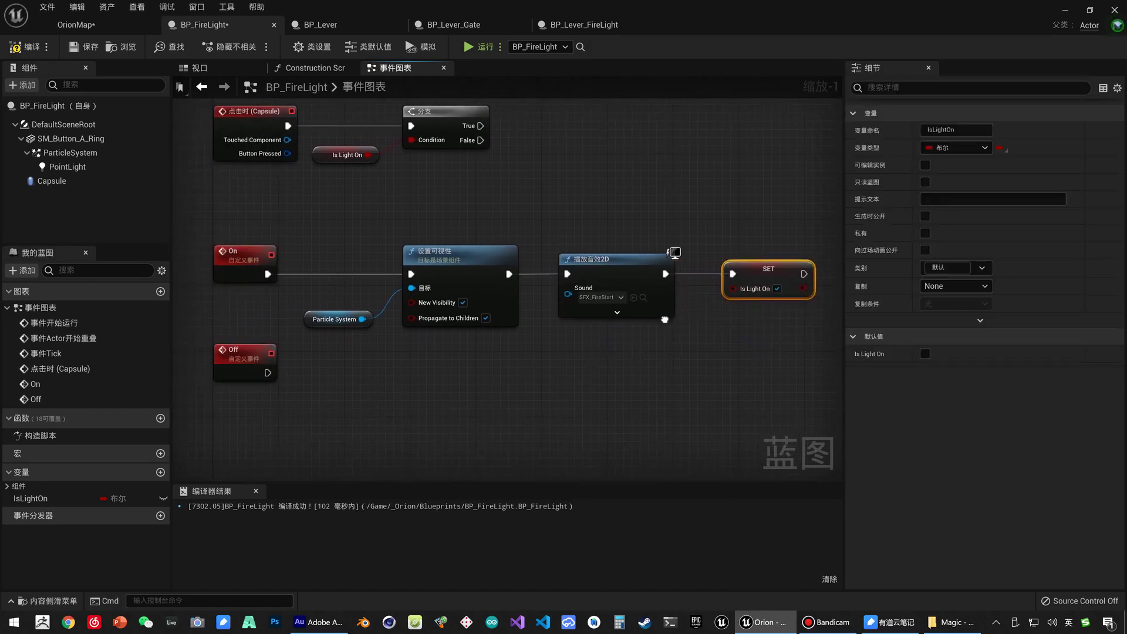
{"action": "left_click_drag", "start_coordinate": [783, 338], "coordinate": [344, 249]}
{"action": "key", "text": "ctrl+c"}
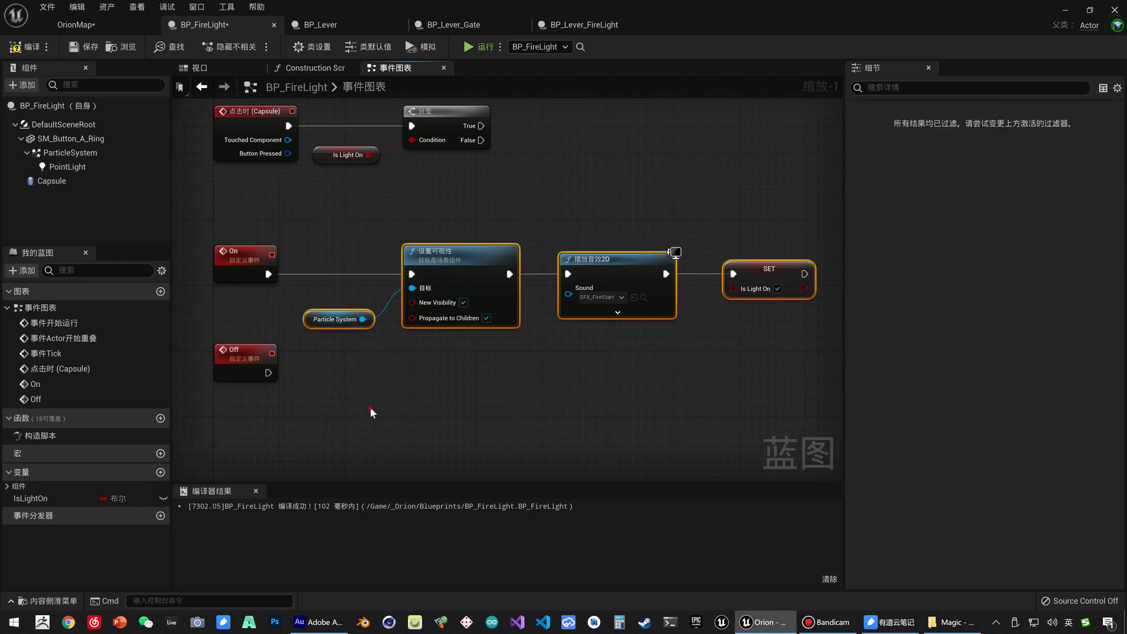
{"action": "key", "text": "ctrl+v"}
{"action": "left_click_drag", "start_coordinate": [493, 425], "coordinate": [612, 411]}
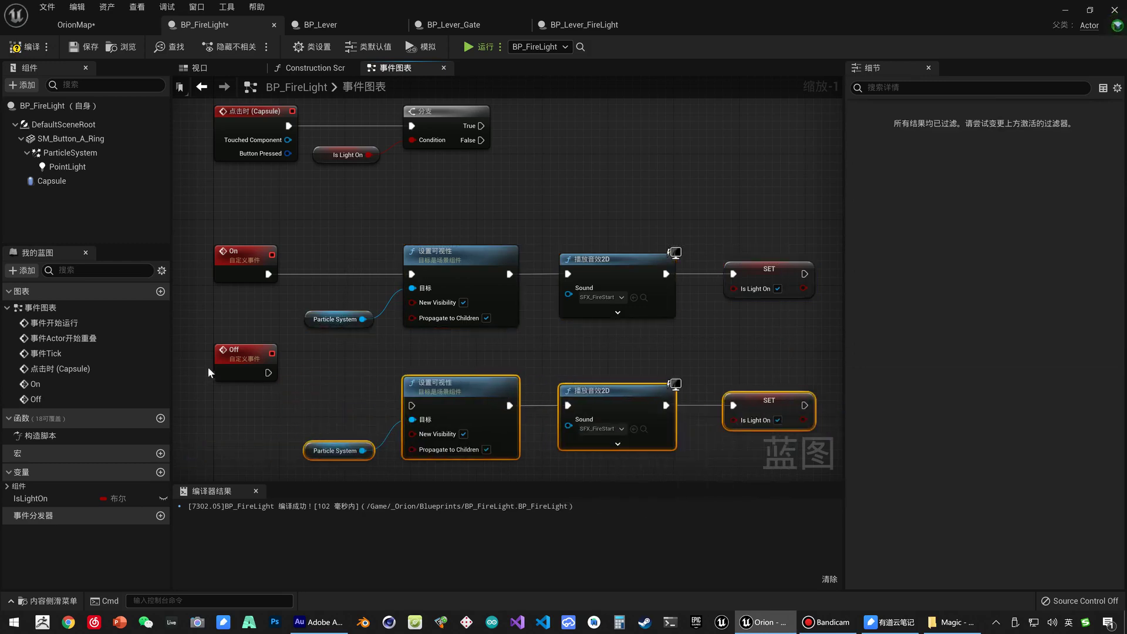
{"action": "mouse_move", "coordinate": [270, 373]}
{"action": "left_mouse_down"}
{"action": "mouse_move", "coordinate": [271, 406]}
{"action": "mouse_move", "coordinate": [412, 405]}
{"action": "left_mouse_up"}
Wire the Off event into the copy and untick New Visibility to hide the particles.
{"action": "right_click_drag", "start_coordinate": [460, 440], "coordinate": [450, 335]}
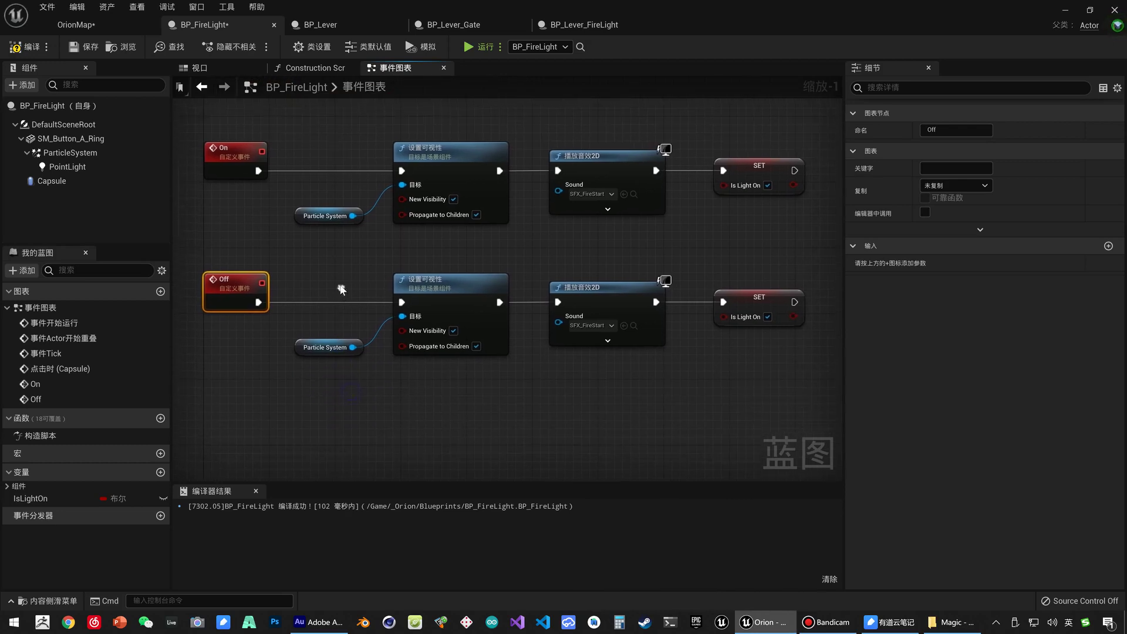
{"action": "left_click", "coordinate": [452, 329]}
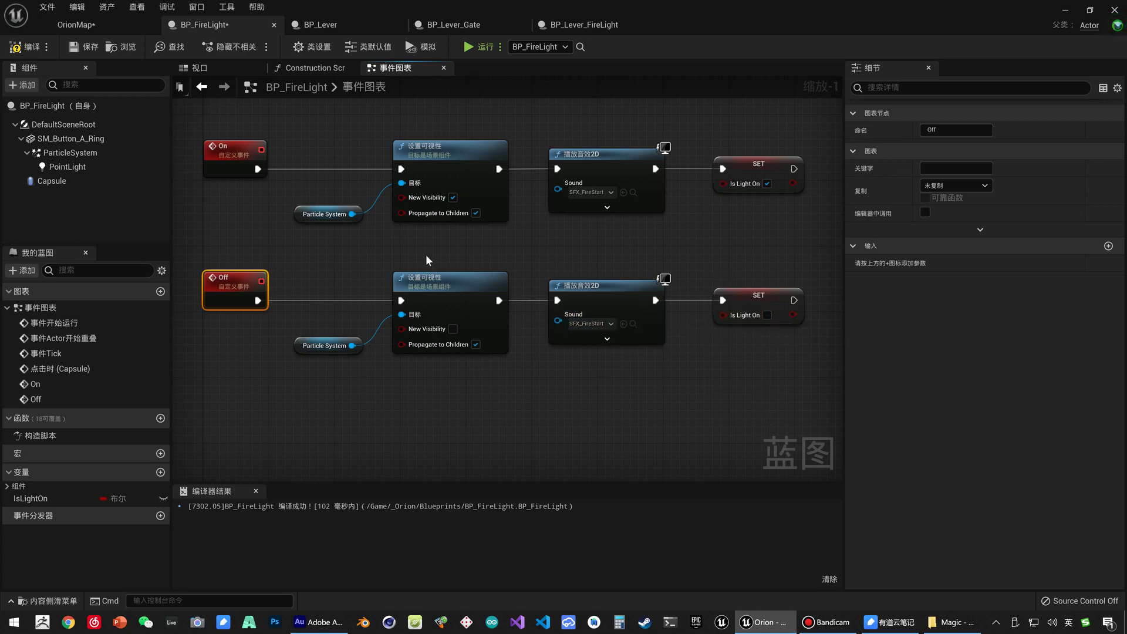
{"action": "right_click_drag", "start_coordinate": [426, 260], "coordinate": [424, 380]}
Add an Off call on the True output of the Is Light On Branch.
{"action": "right_click_drag", "start_coordinate": [442, 170], "coordinate": [430, 251]}
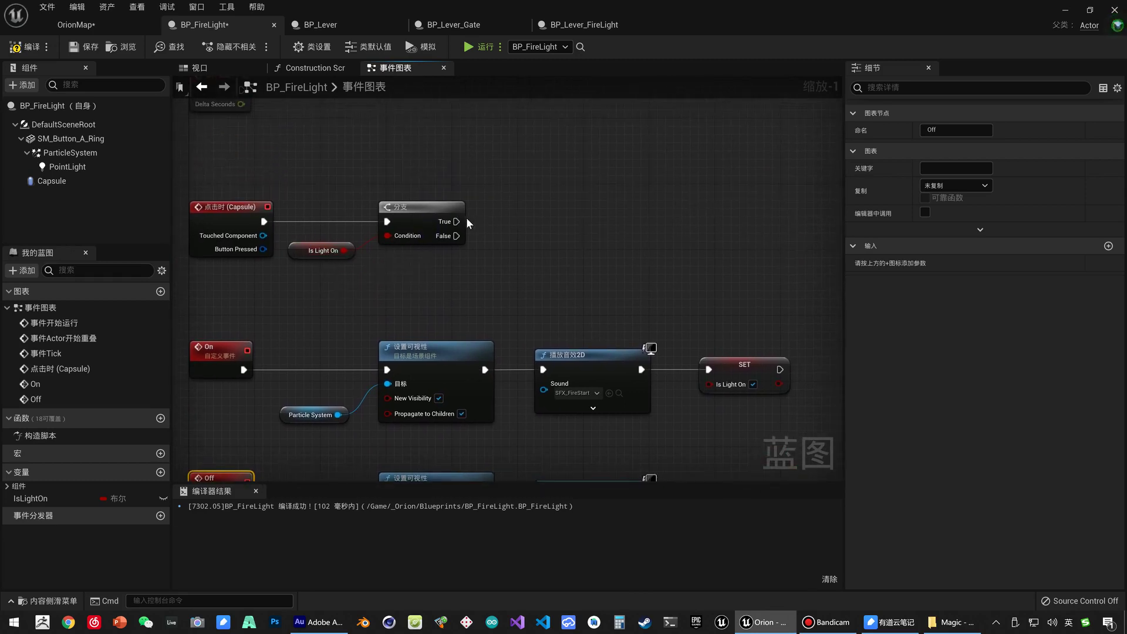
{"action": "left_click_drag", "start_coordinate": [455, 222], "coordinate": [512, 186]}
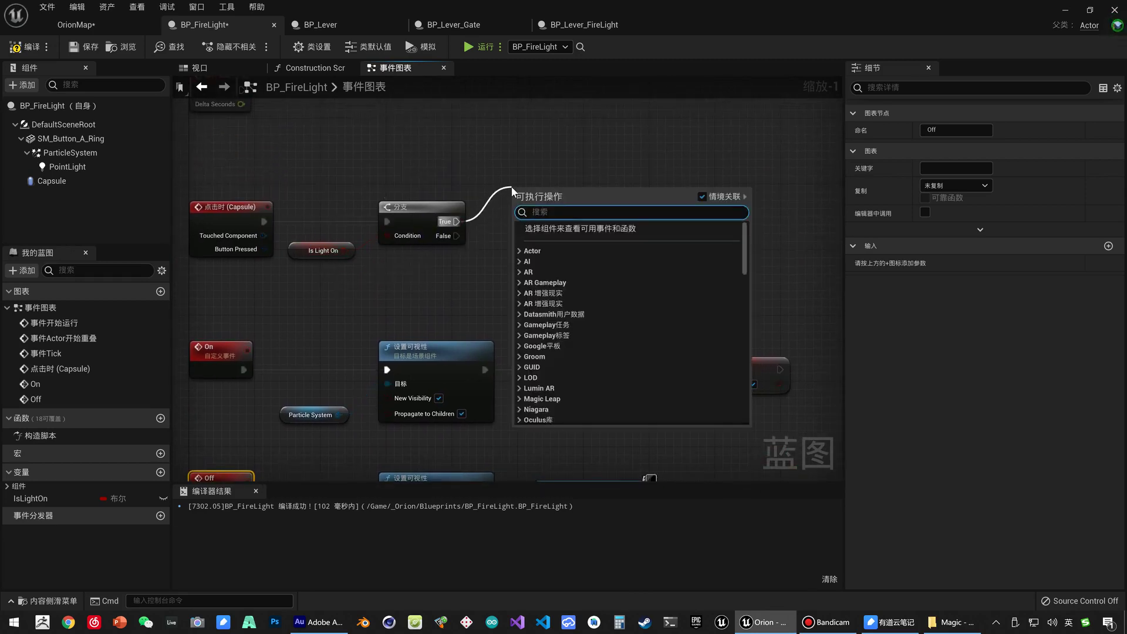
{"action": "type", "text": "off"}
{"action": "key", "text": "Return"}
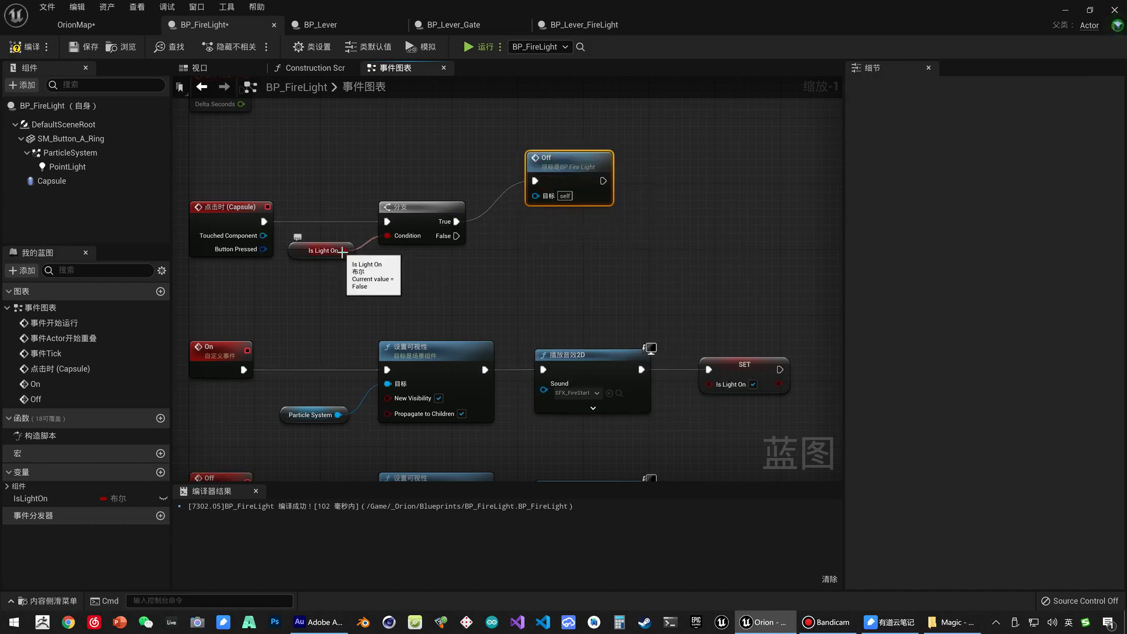
{"action": "left_click_drag", "start_coordinate": [456, 235], "coordinate": [525, 268]}
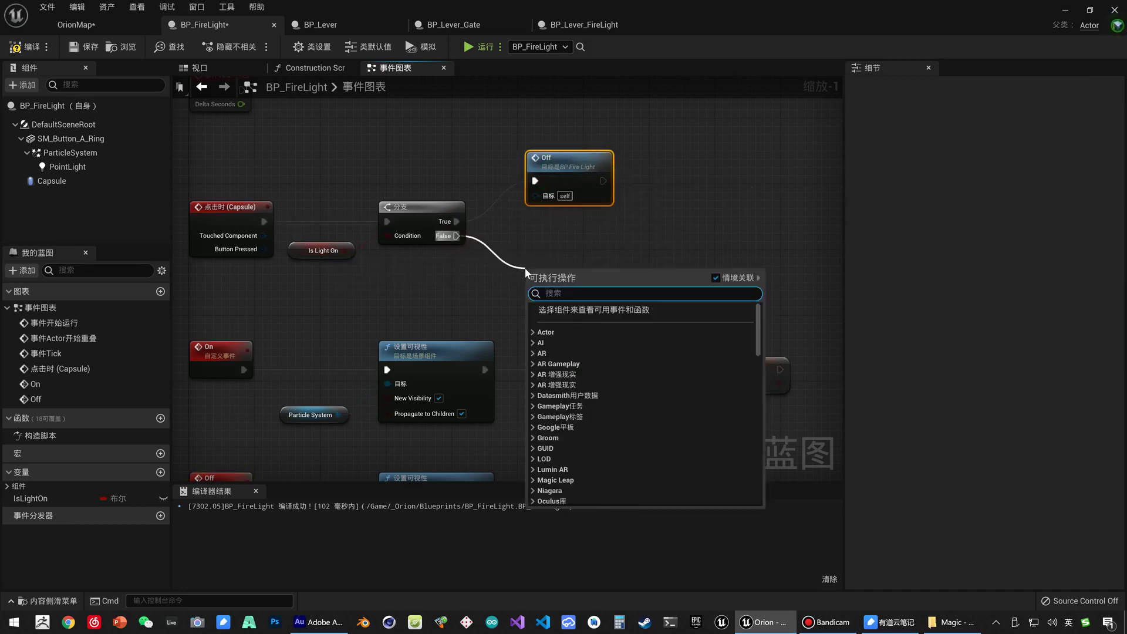
{"action": "type", "text": "/"}
{"action": "key", "text": "Return"}
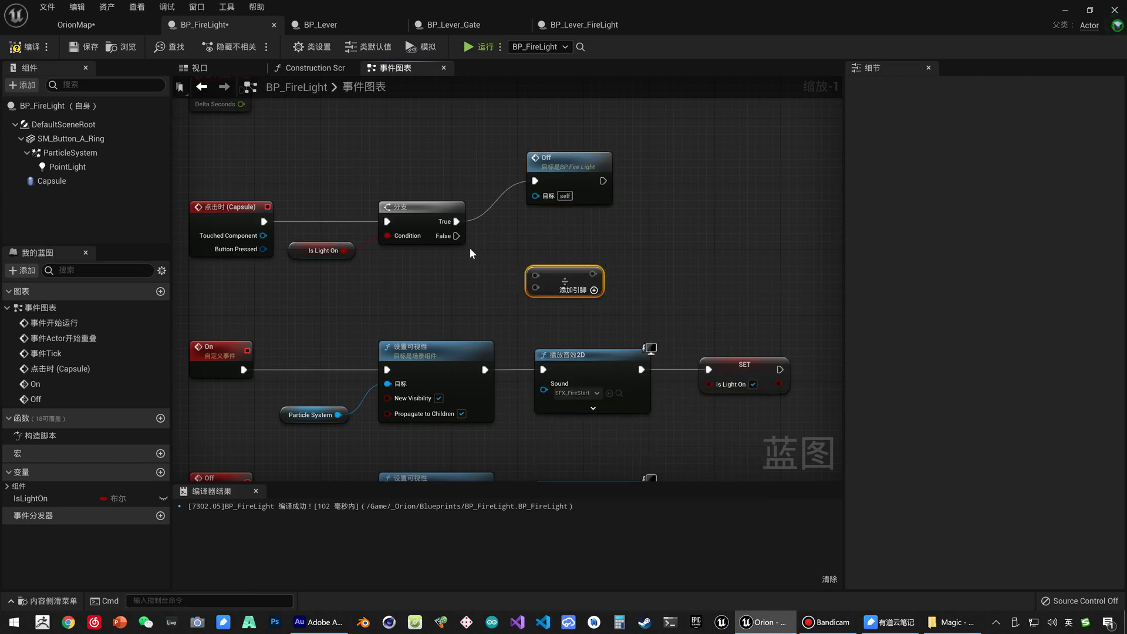
{"action": "key", "text": "Delete"}
{"action": "left_click_drag", "start_coordinate": [456, 235], "coordinate": [532, 263]}
{"action": "type", "text": "on"}
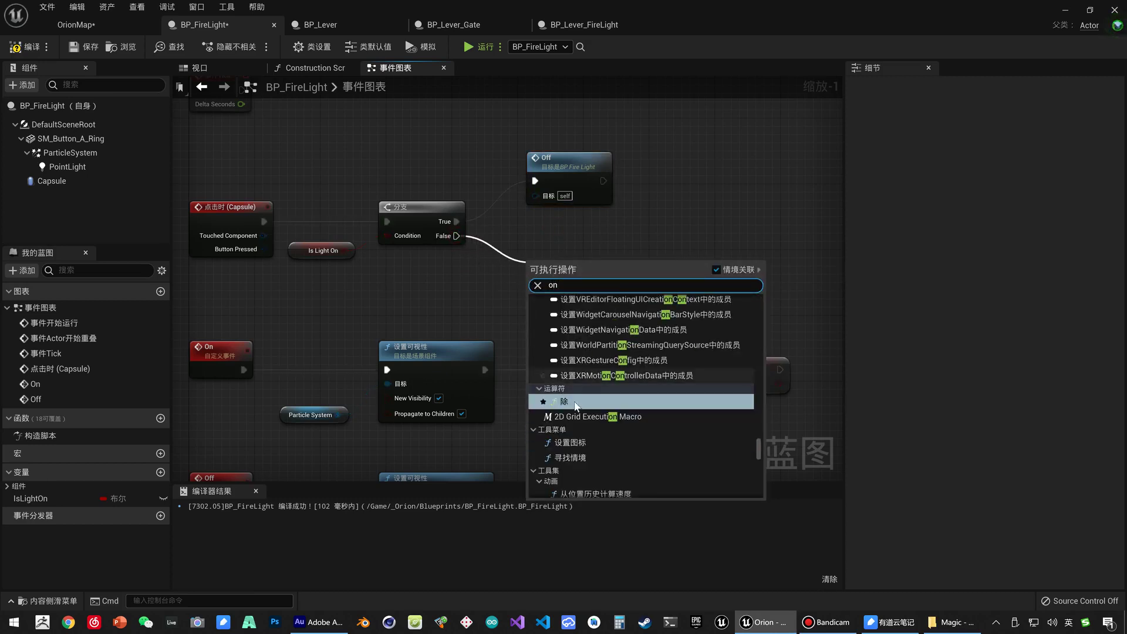
{"action": "scroll", "coordinate": [587, 449], "scroll_direction": "down", "scroll_amount": 3}
{"action": "scroll", "coordinate": [587, 449], "scroll_direction": "down", "scroll_amount": 3}
{"action": "scroll", "coordinate": [589, 453], "scroll_direction": "down", "scroll_amount": 3}
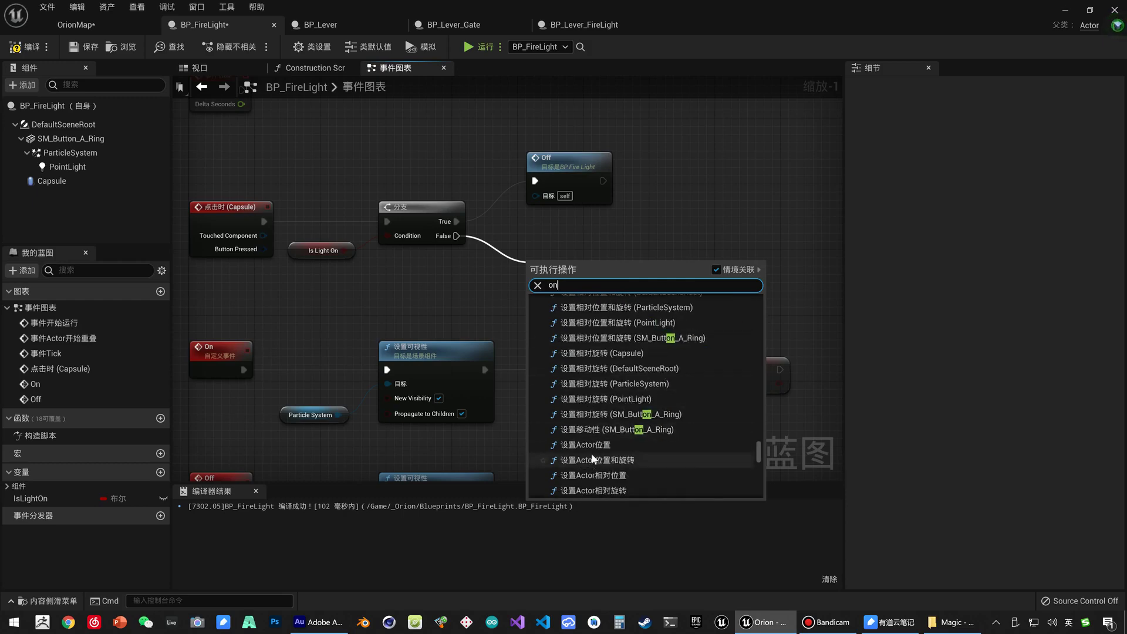
{"action": "mouse_move", "coordinate": [759, 450]}
{"action": "left_mouse_down"}
{"action": "mouse_move", "coordinate": [757, 335]}
{"action": "mouse_move", "coordinate": [766, 443]}
{"action": "left_mouse_up"}
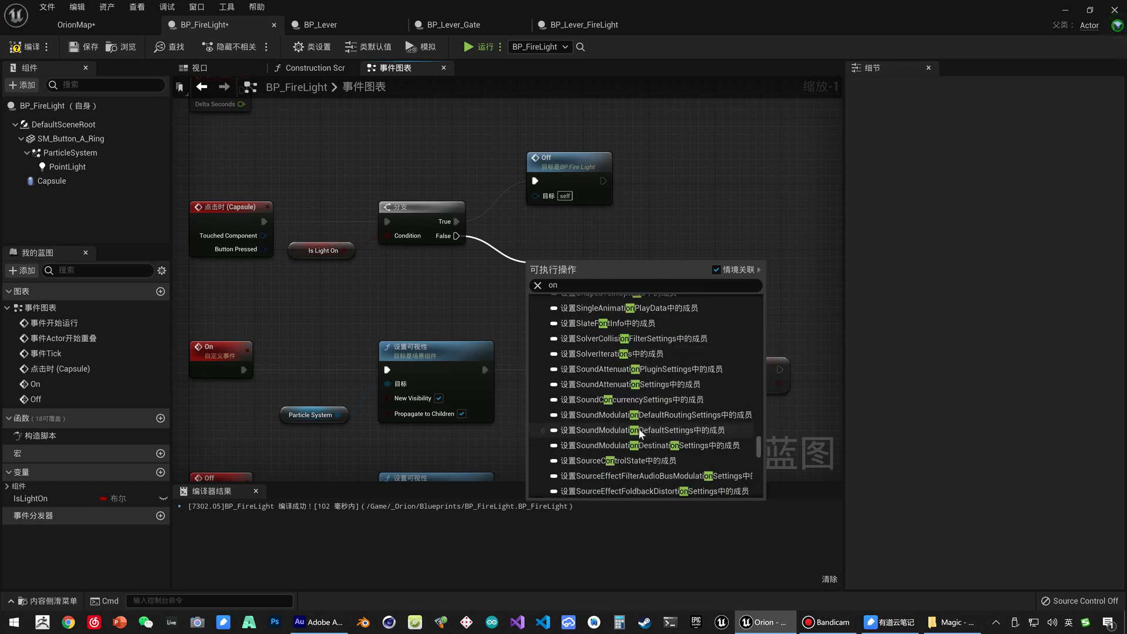
{"action": "scroll", "coordinate": [639, 429], "scroll_direction": "down", "scroll_amount": 5}
{"action": "left_click", "coordinate": [579, 286]}
{"action": "type", "text": "even"}
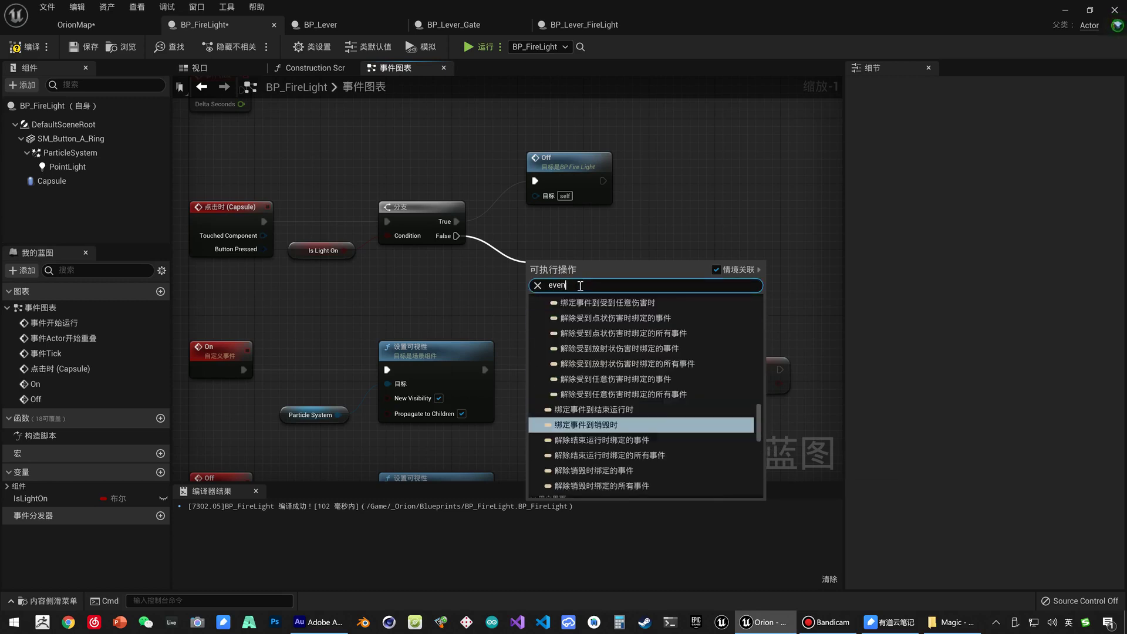
{"action": "type", "text": "t on"}
{"action": "scroll", "coordinate": [657, 368], "scroll_direction": "down", "scroll_amount": 2}
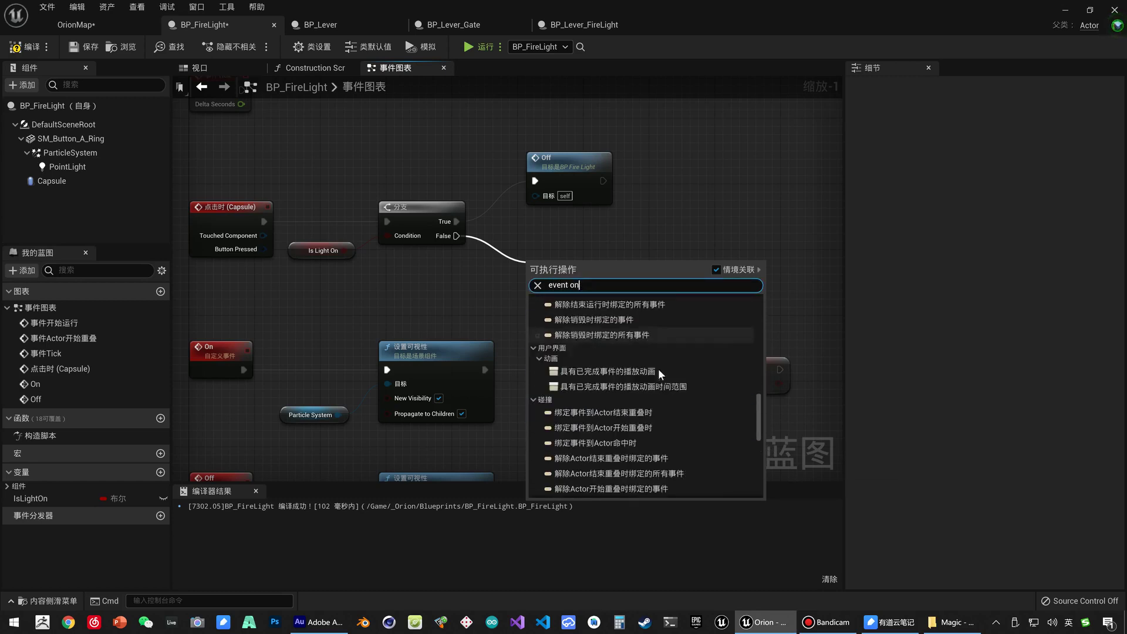
{"action": "scroll", "coordinate": [657, 389], "scroll_direction": "down", "scroll_amount": 1}
{"action": "scroll", "coordinate": [644, 372], "scroll_direction": "down", "scroll_amount": 2}
{"action": "scroll", "coordinate": [645, 372], "scroll_direction": "down", "scroll_amount": 2}
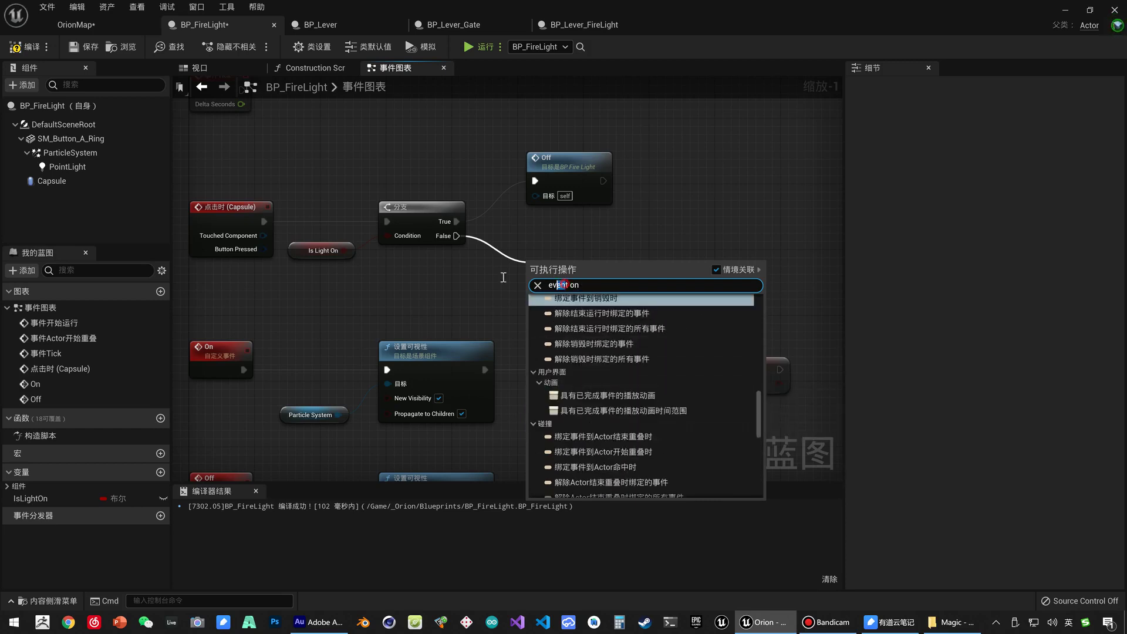
{"action": "key", "text": "BackSpace"}
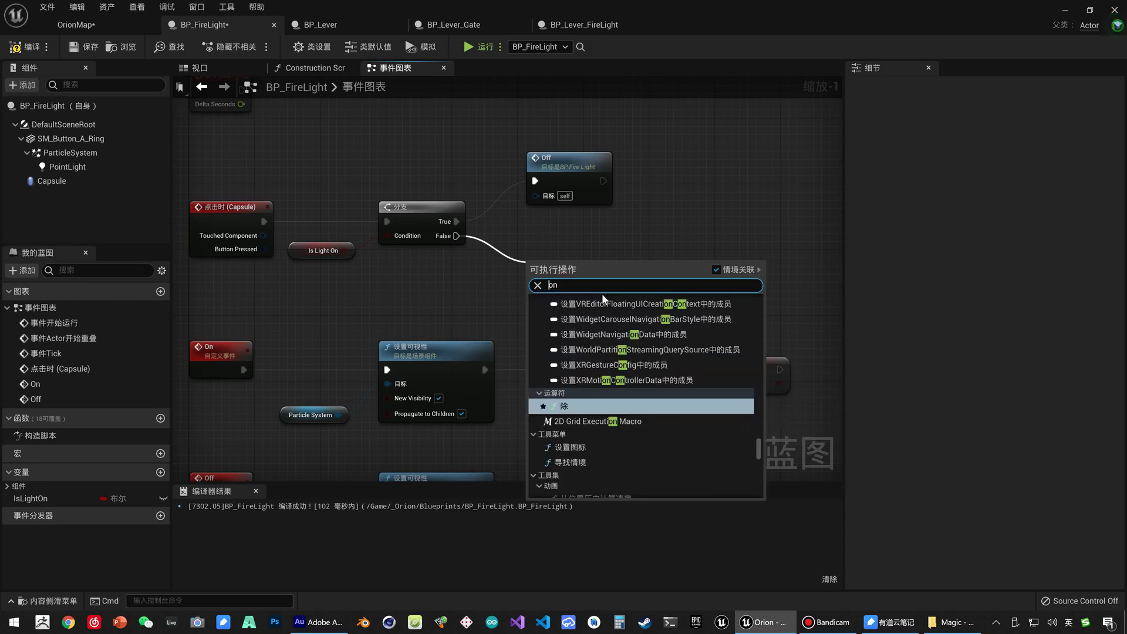
{"action": "scroll", "coordinate": [662, 431], "scroll_direction": "down", "scroll_amount": 2}
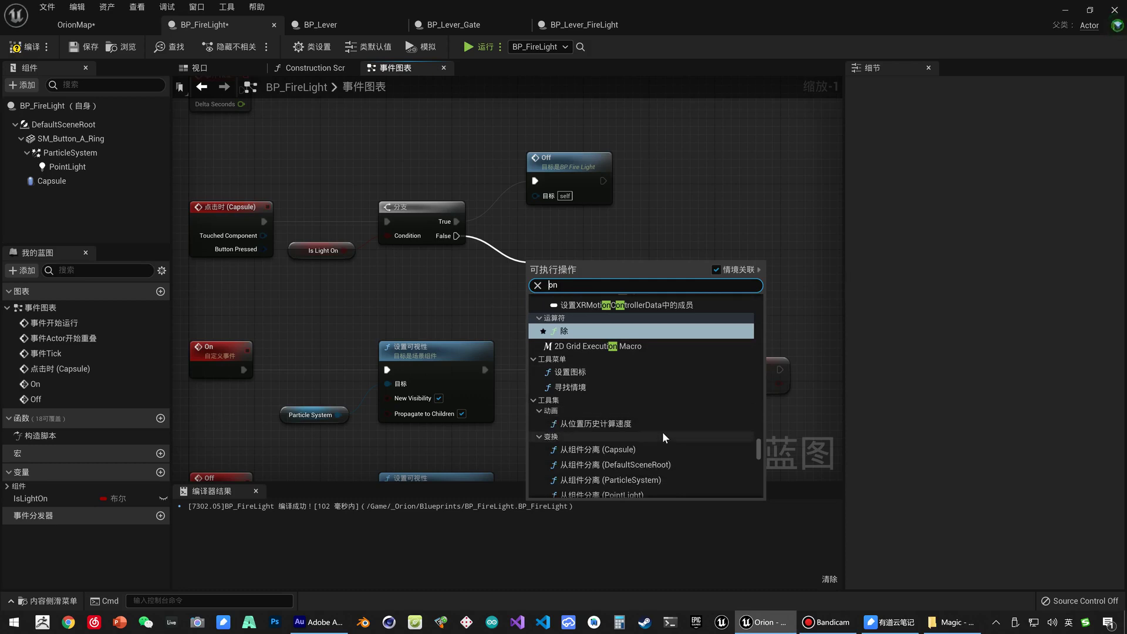
{"action": "scroll", "coordinate": [662, 431], "scroll_direction": "down", "scroll_amount": 2}
{"action": "scroll", "coordinate": [663, 433], "scroll_direction": "down", "scroll_amount": 2}
{"action": "scroll", "coordinate": [665, 436], "scroll_direction": "down", "scroll_amount": 2}
{"action": "scroll", "coordinate": [668, 429], "scroll_direction": "down", "scroll_amount": 2}
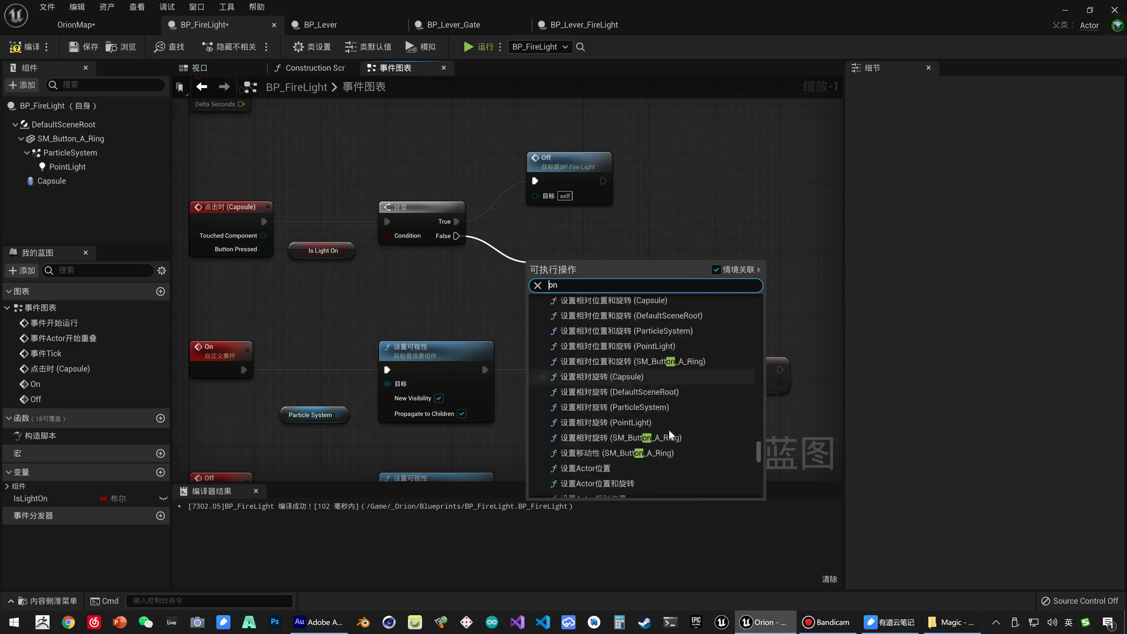
{"action": "scroll", "coordinate": [669, 431], "scroll_direction": "down", "scroll_amount": 2}
{"action": "scroll", "coordinate": [672, 432], "scroll_direction": "down", "scroll_amount": 2}
{"action": "scroll", "coordinate": [673, 434], "scroll_direction": "down", "scroll_amount": 2}
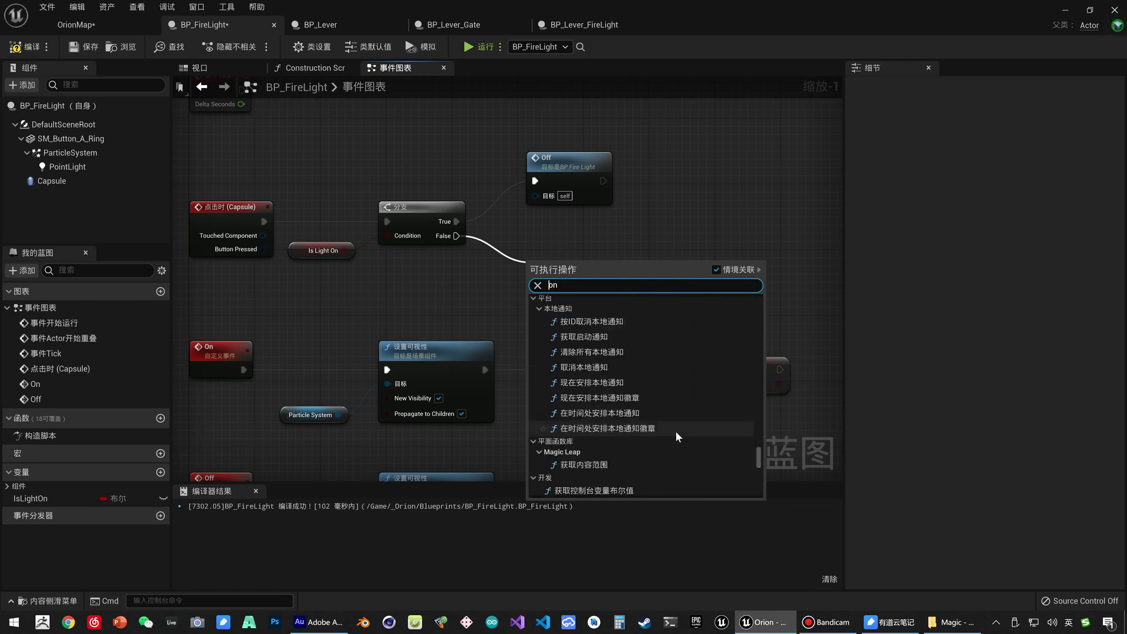
{"action": "scroll", "coordinate": [675, 431], "scroll_direction": "down", "scroll_amount": 2}
{"action": "scroll", "coordinate": [675, 432], "scroll_direction": "down", "scroll_amount": 2}
{"action": "scroll", "coordinate": [675, 433], "scroll_direction": "down", "scroll_amount": 2}
{"action": "scroll", "coordinate": [676, 436], "scroll_direction": "down", "scroll_amount": 2}
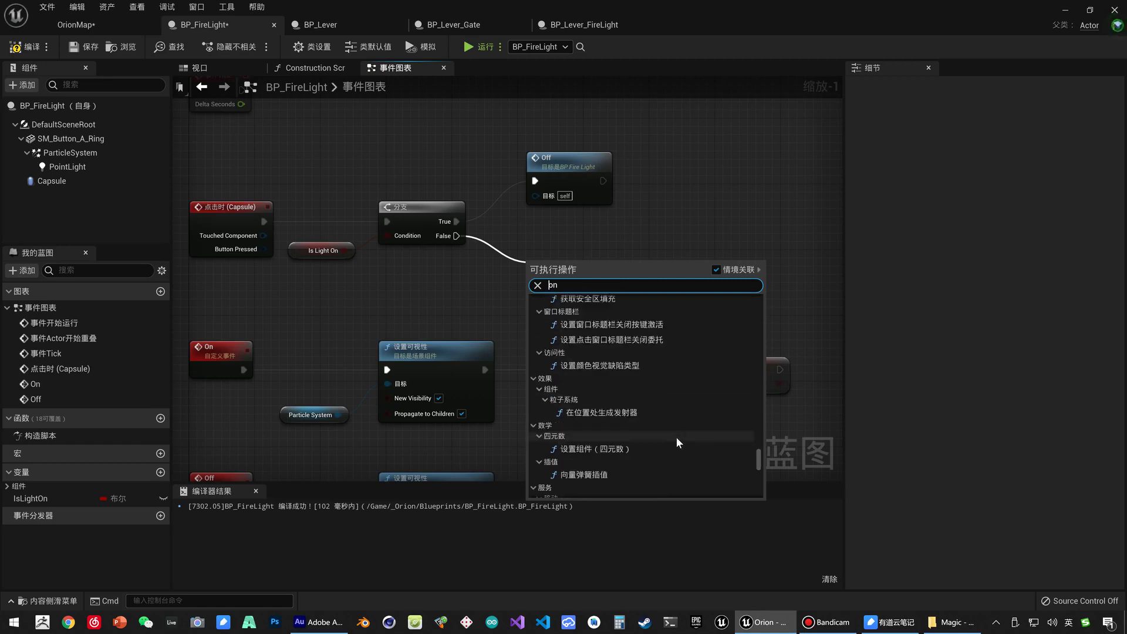
{"action": "scroll", "coordinate": [674, 439], "scroll_direction": "down", "scroll_amount": 2}
{"action": "right_click_drag", "start_coordinate": [220, 367], "coordinate": [323, 286]}
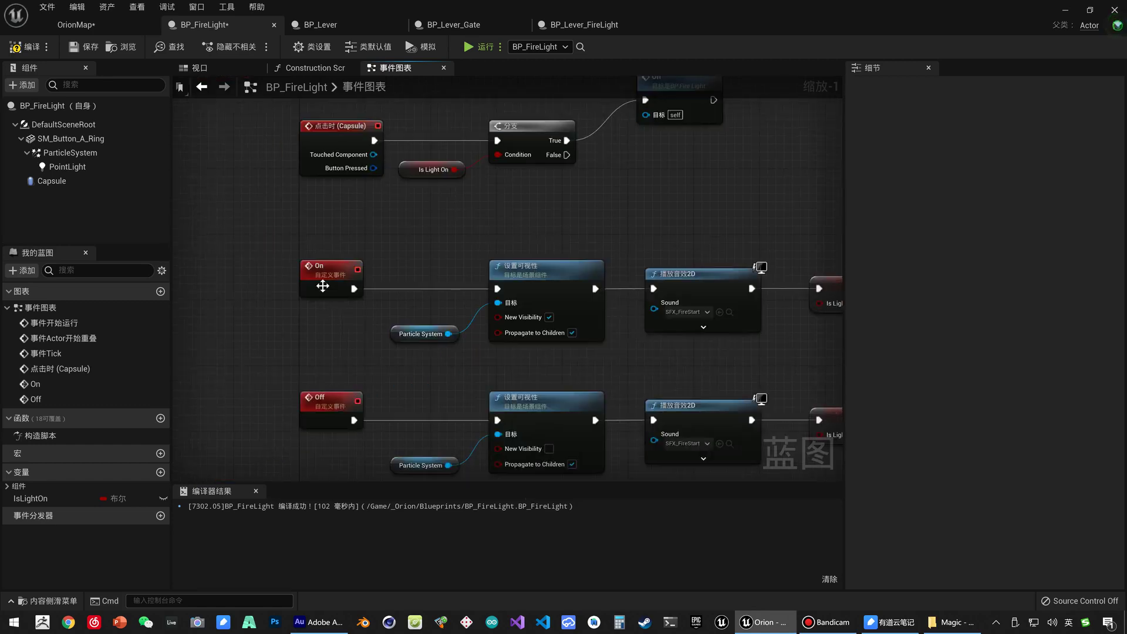
Rename the On custom event to 'Light On' and the Off event to 'Light Off'.
{"action": "double_click", "coordinate": [324, 269]}
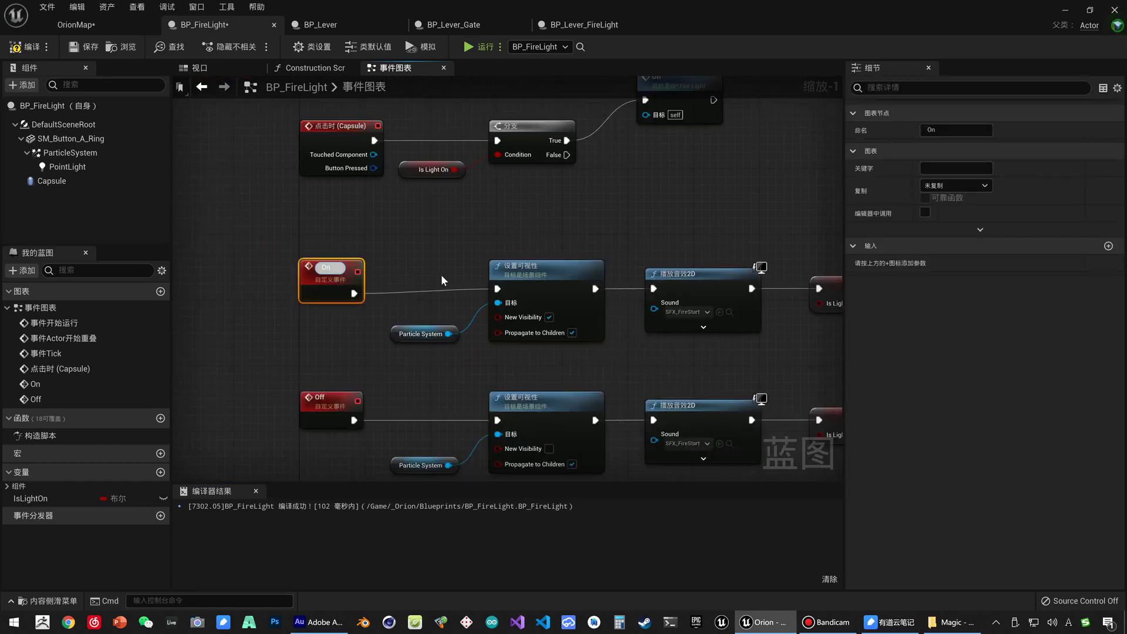
{"action": "type", "text": "LightOn"}
{"action": "key", "text": "Return"}
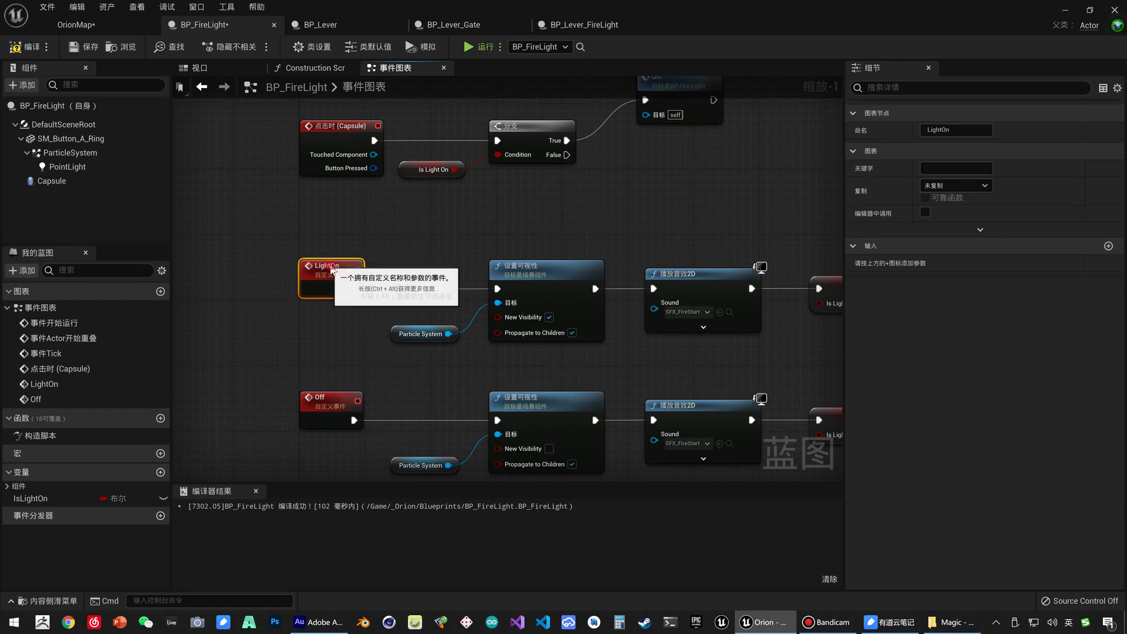
{"action": "double_click", "coordinate": [333, 269]}
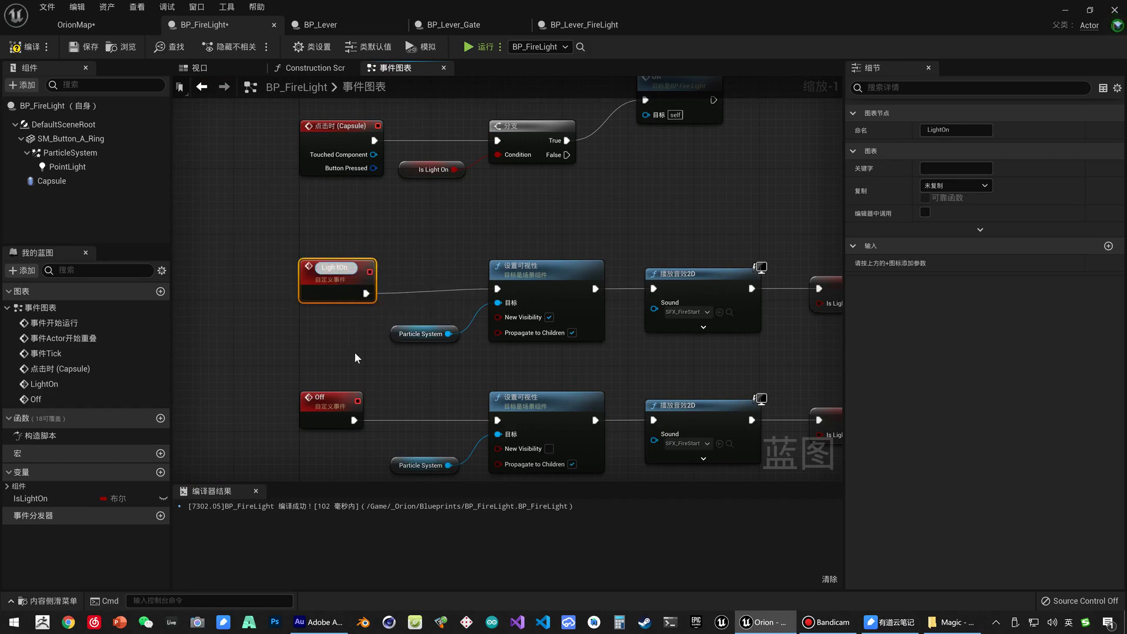
{"action": "key", "text": "Return"}
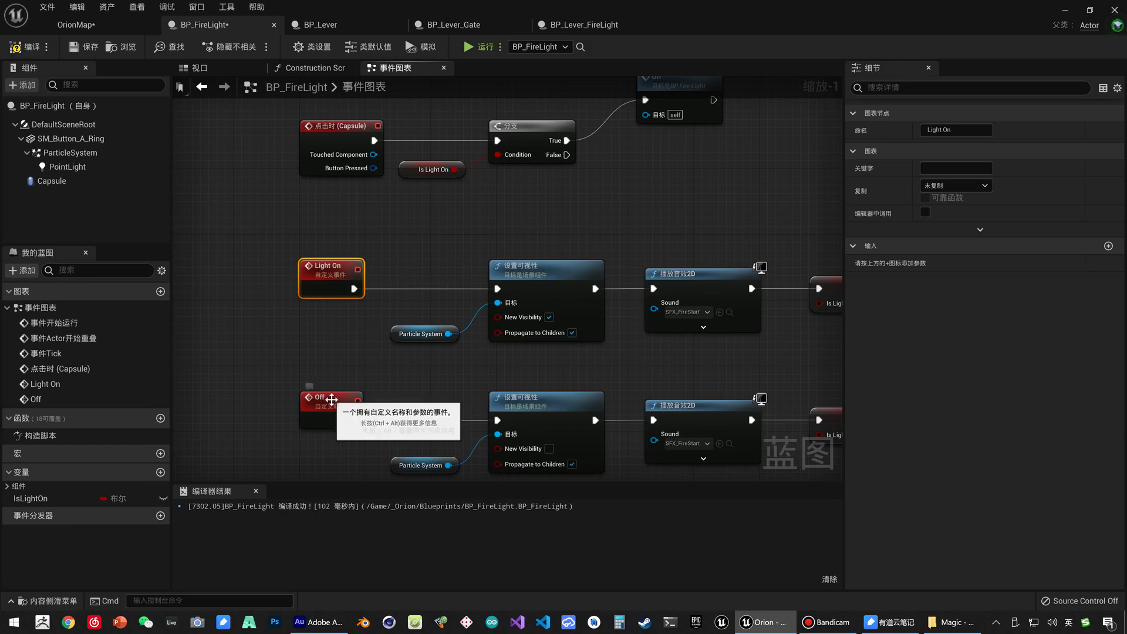
{"action": "double_click", "coordinate": [332, 399]}
{"action": "type", "text": "Light"}
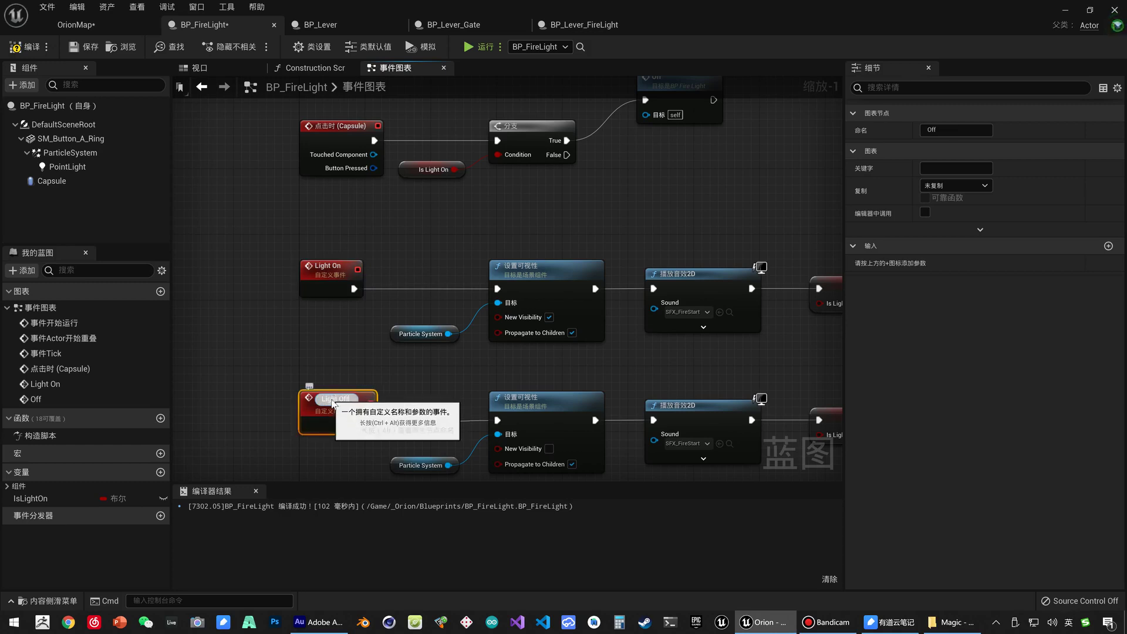
{"action": "key", "text": "Return"}
Add a Light On call to the Branch's False output in BP_FireLight.
{"action": "right_click_drag", "start_coordinate": [506, 203], "coordinate": [430, 297]}
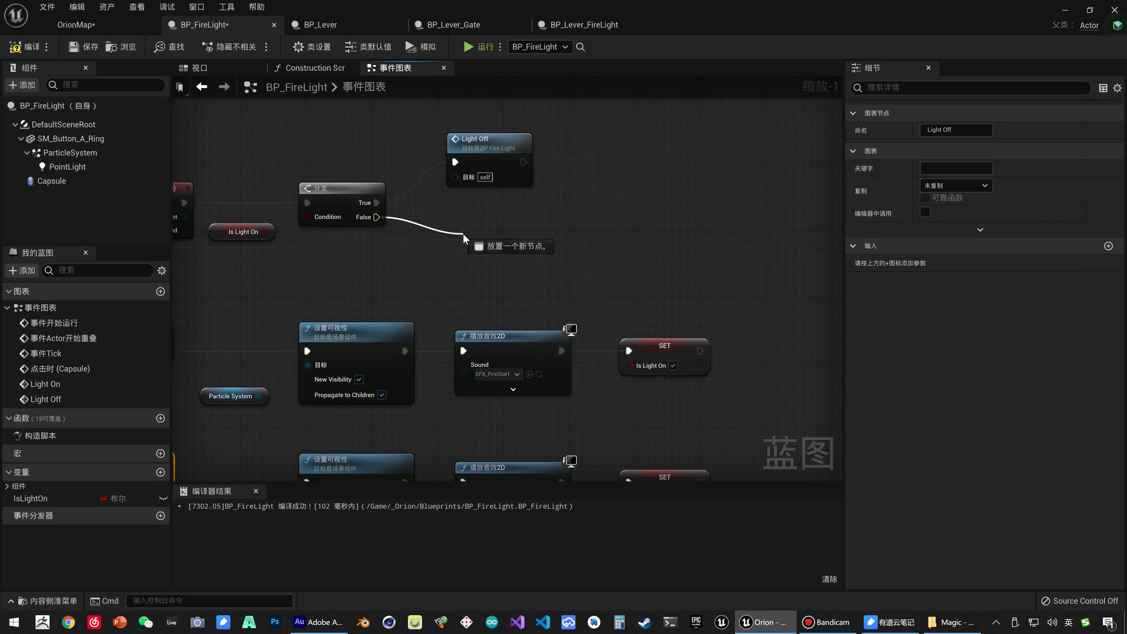
{"action": "left_click_drag", "start_coordinate": [379, 216], "coordinate": [463, 234]}
{"action": "type", "text": "light on"}
{"action": "key", "text": "Return"}
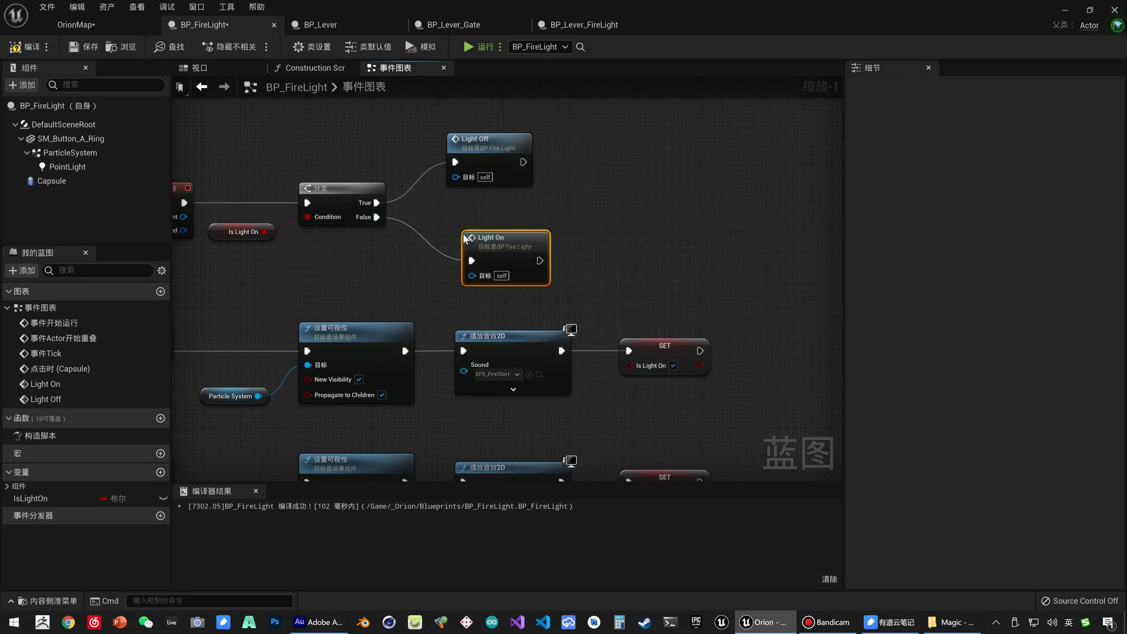
Review the Is Light On variable and the Light Off and Light On call nodes.
{"action": "right_click_drag", "start_coordinate": [356, 280], "coordinate": [455, 321]}
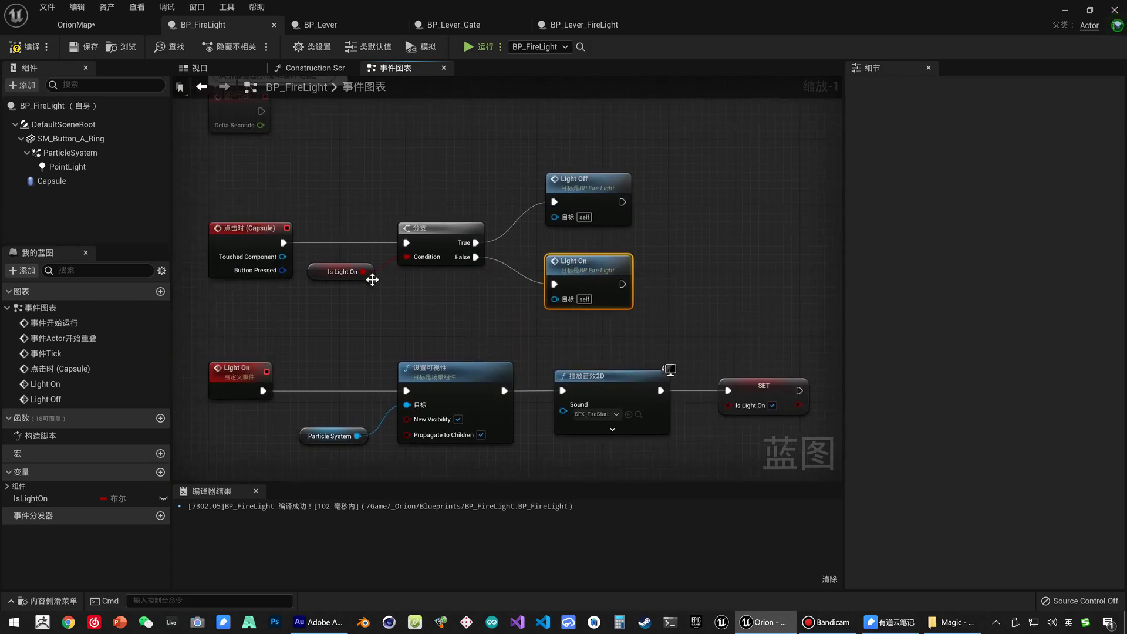
{"action": "left_click", "coordinate": [345, 276]}
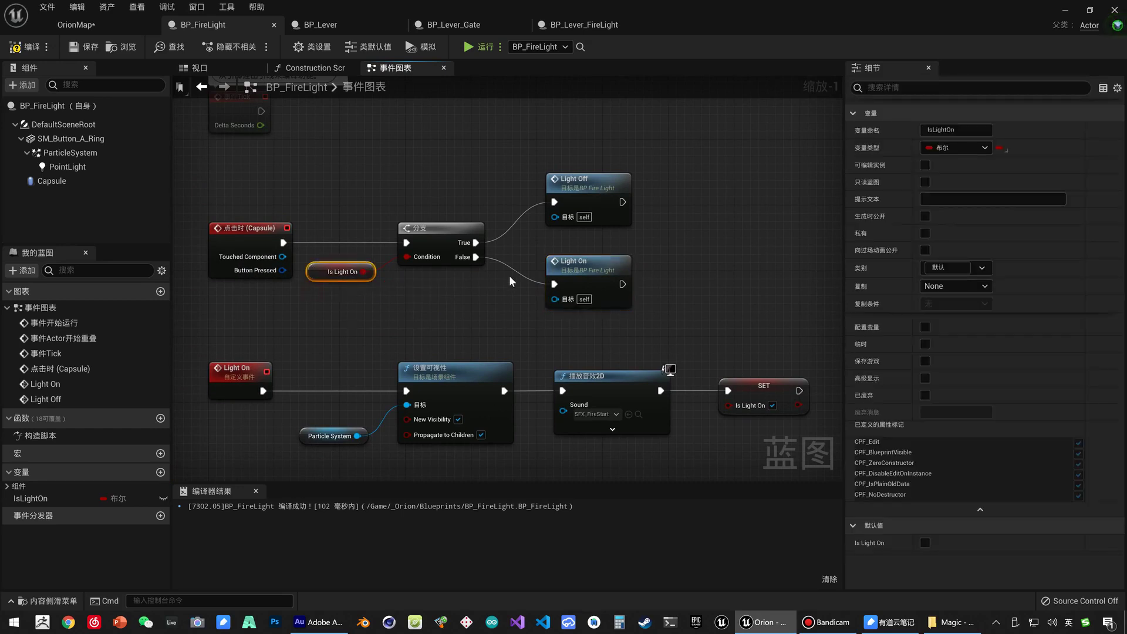
{"action": "left_click", "coordinate": [584, 184]}
{"action": "left_click", "coordinate": [361, 276]}
{"action": "left_click", "coordinate": [559, 261]}
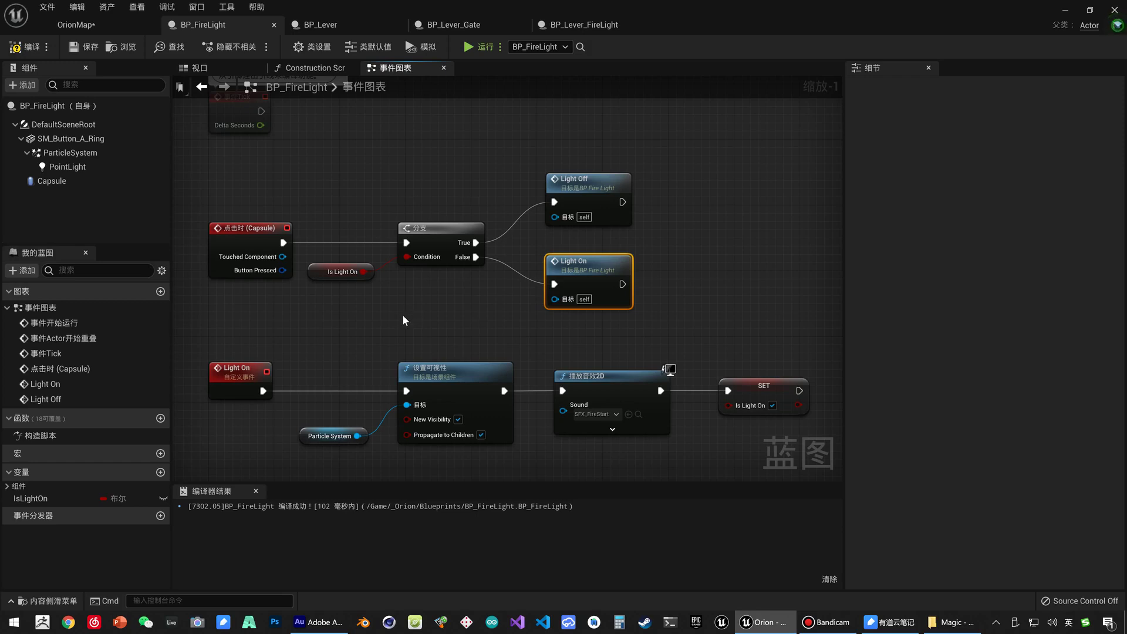
Inspect the Light On and Light Off custom events, then switch to BP_Lever_FireLight.
{"action": "right_click_drag", "start_coordinate": [403, 316], "coordinate": [386, 263]}
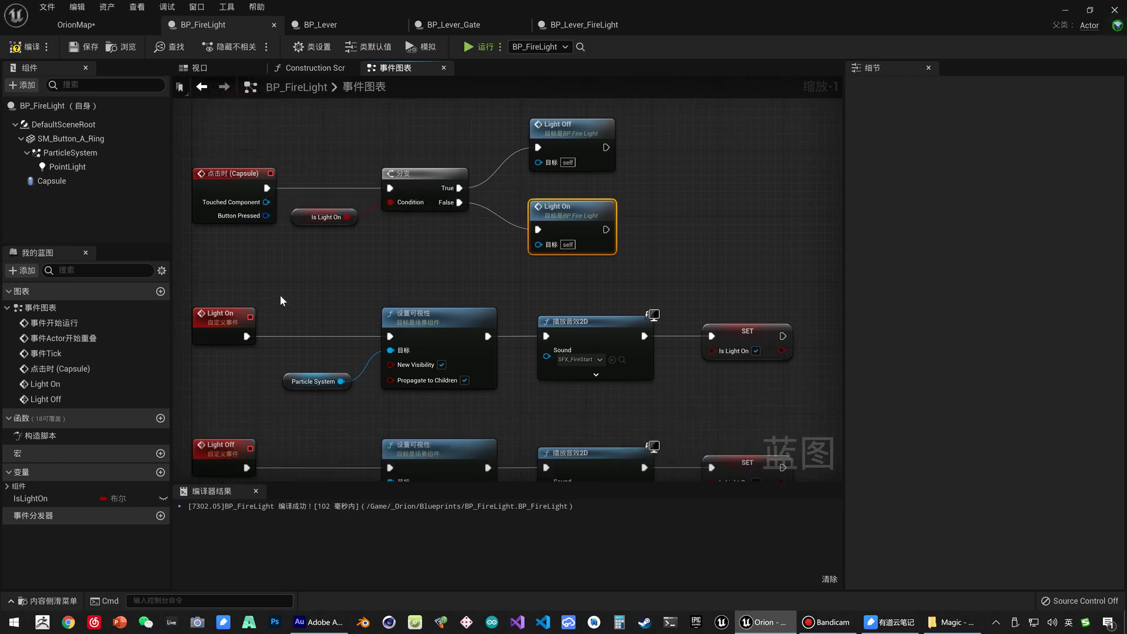
{"action": "right_click_drag", "start_coordinate": [280, 301], "coordinate": [290, 181]}
{"action": "left_click", "coordinate": [242, 219]}
{"action": "left_click", "coordinate": [241, 337]}
{"action": "left_click", "coordinate": [242, 220]}
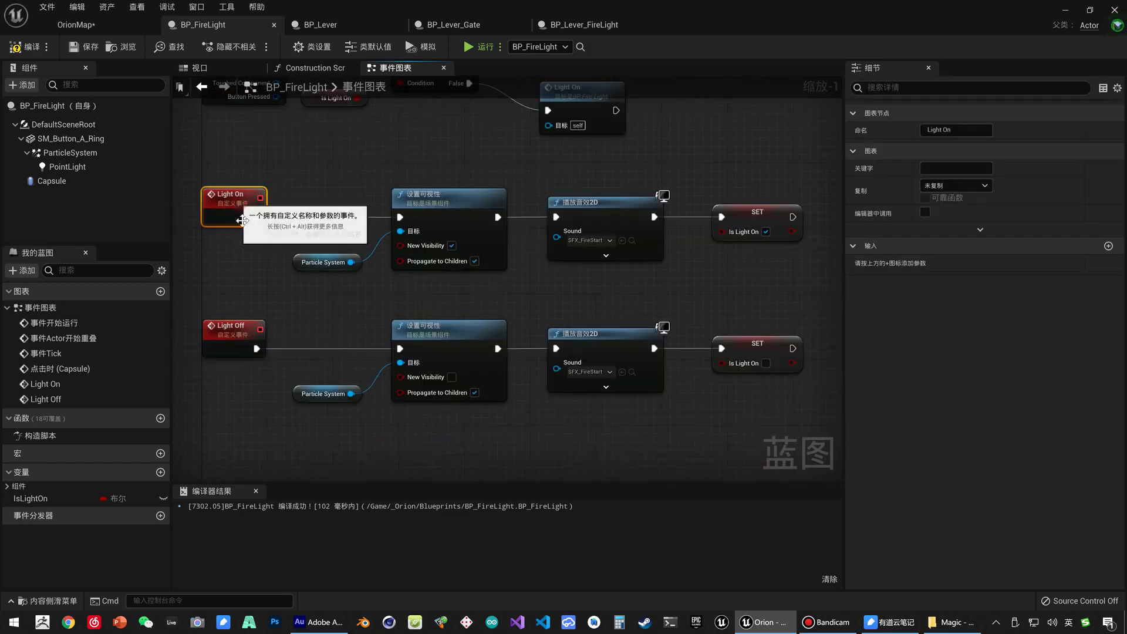
{"action": "left_click", "coordinate": [592, 28]}
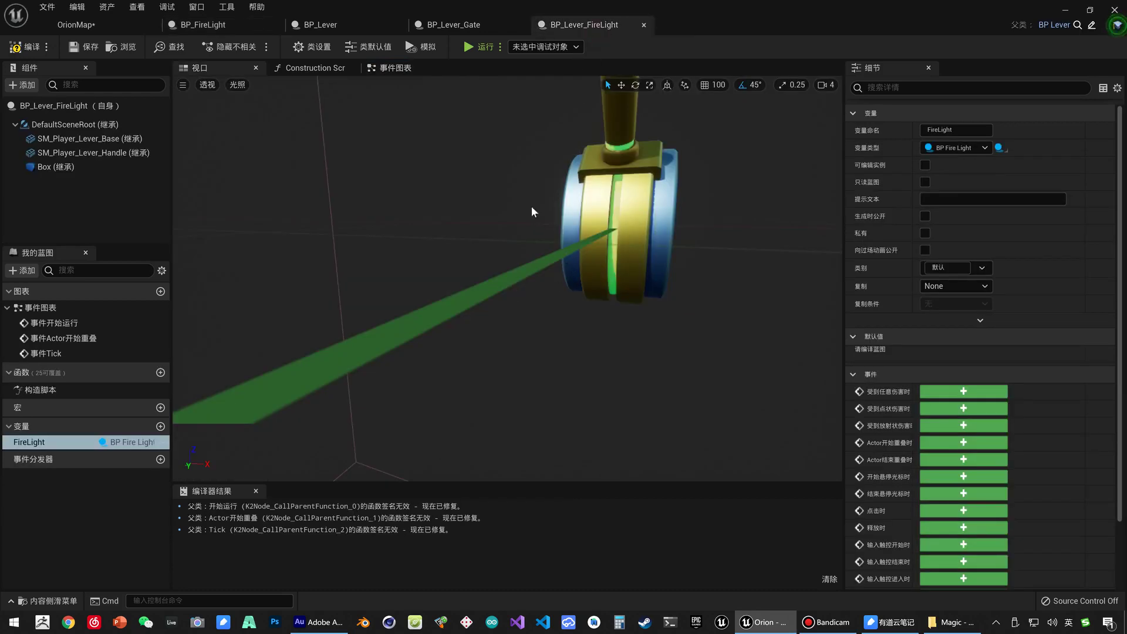
In BP_Lever_FireLight's Event Graph, add Open and Close from the Functions Override list.
{"action": "left_click", "coordinate": [406, 73]}
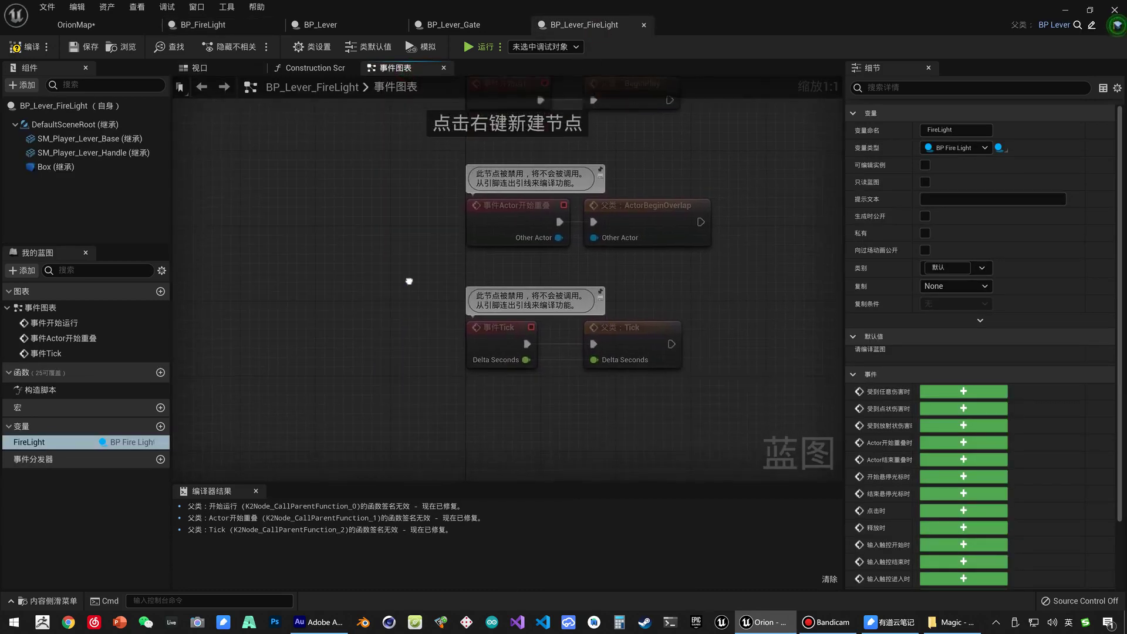
{"action": "right_click_drag", "start_coordinate": [241, 342], "coordinate": [254, 320]}
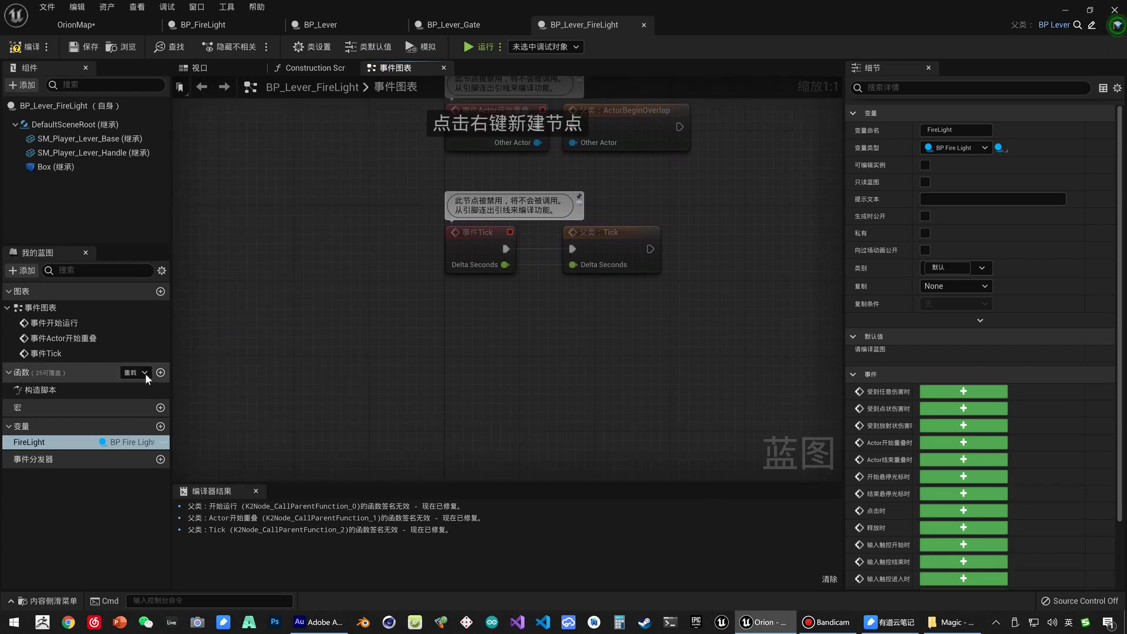
{"action": "left_click", "coordinate": [133, 375]}
{"action": "left_click", "coordinate": [149, 340]}
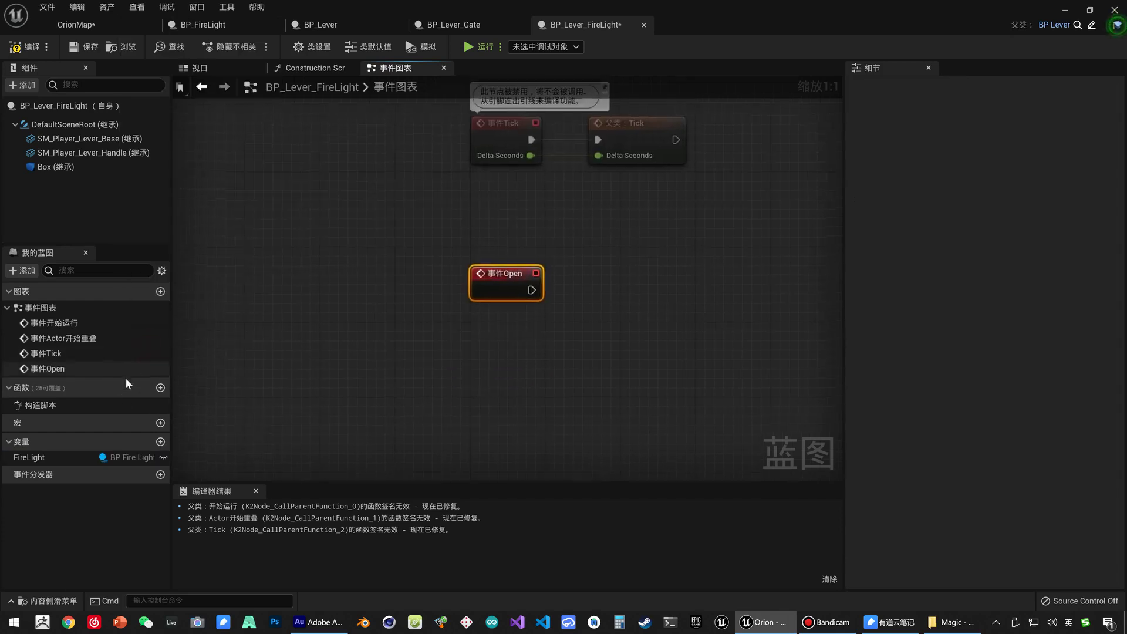
{"action": "left_click", "coordinate": [130, 388]}
{"action": "left_click", "coordinate": [154, 345]}
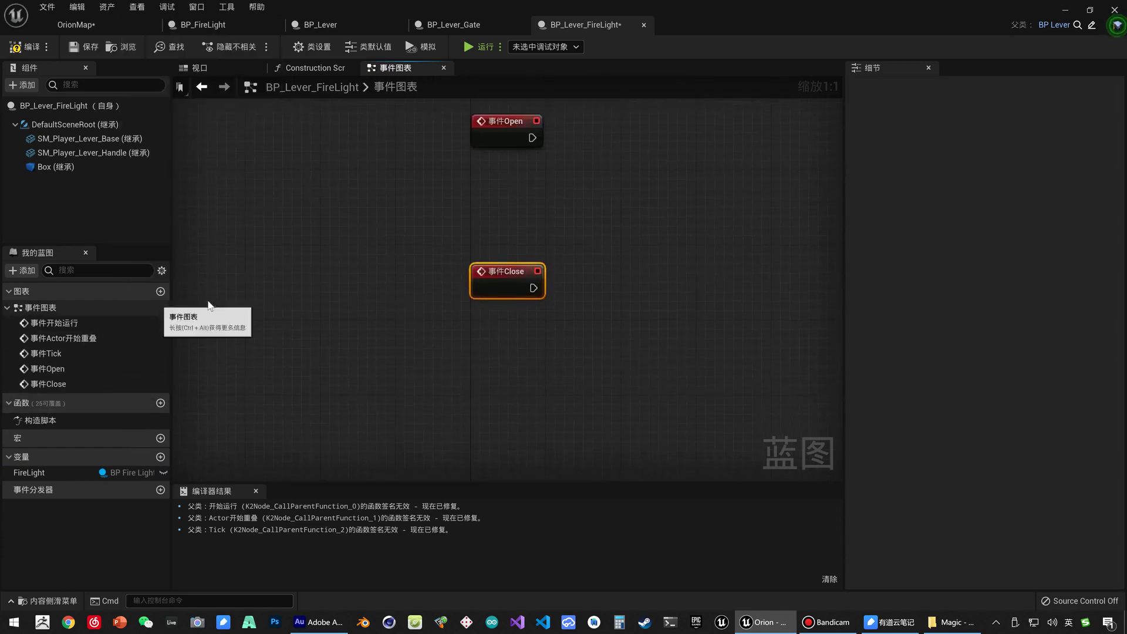
Frame the new Open and Close events, select Open, and pick the FireLight variable.
{"action": "right_click_drag", "start_coordinate": [415, 234], "coordinate": [393, 335]}
{"action": "left_click", "coordinate": [475, 219]}
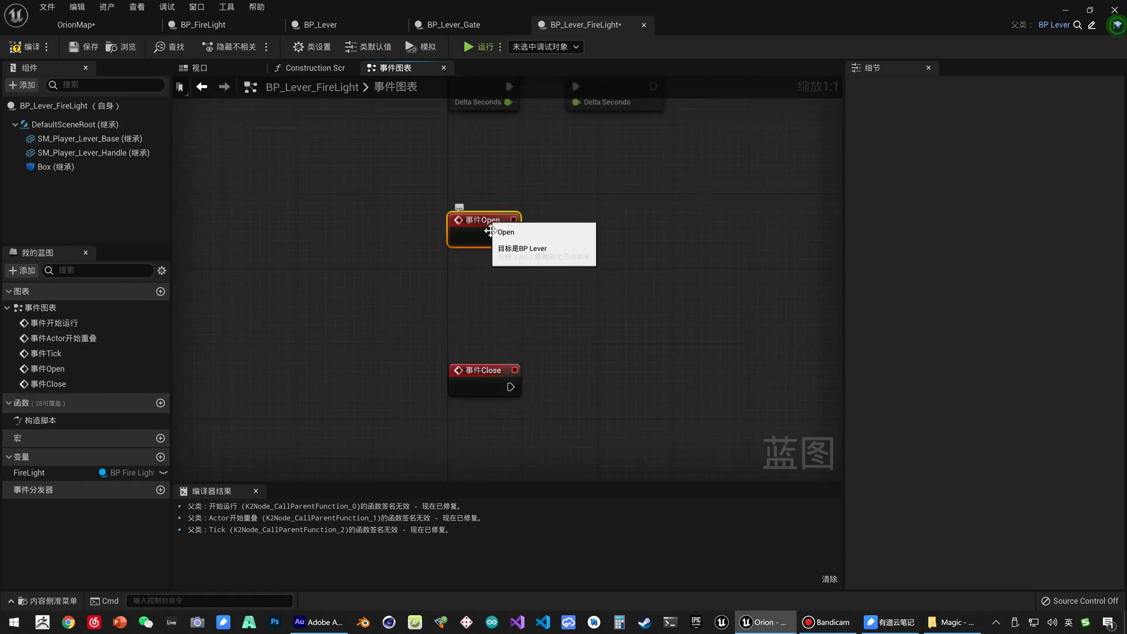
{"action": "left_click_drag", "start_coordinate": [509, 237], "coordinate": [548, 239]}
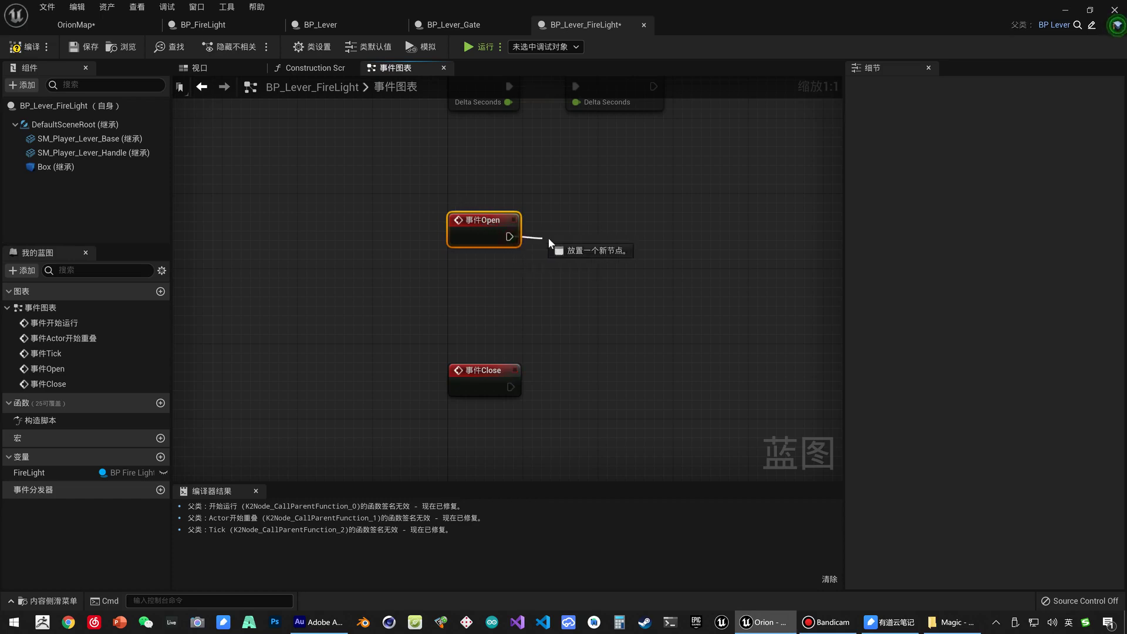
{"action": "left_click", "coordinate": [53, 473]}
Place a FireLight getter, add a Light On call on it, and wire Open into it.
{"action": "left_click_drag", "start_coordinate": [510, 294], "coordinate": [510, 295]}
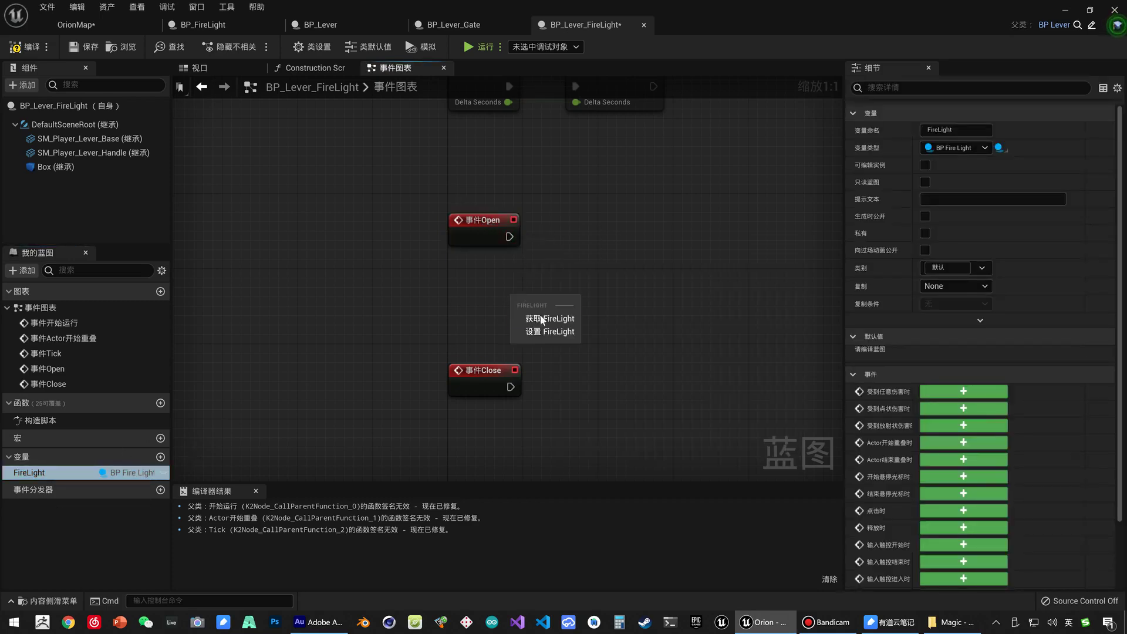
{"action": "left_click", "coordinate": [543, 315]}
{"action": "left_click_drag", "start_coordinate": [579, 307], "coordinate": [636, 258]}
{"action": "type", "text": "light on"}
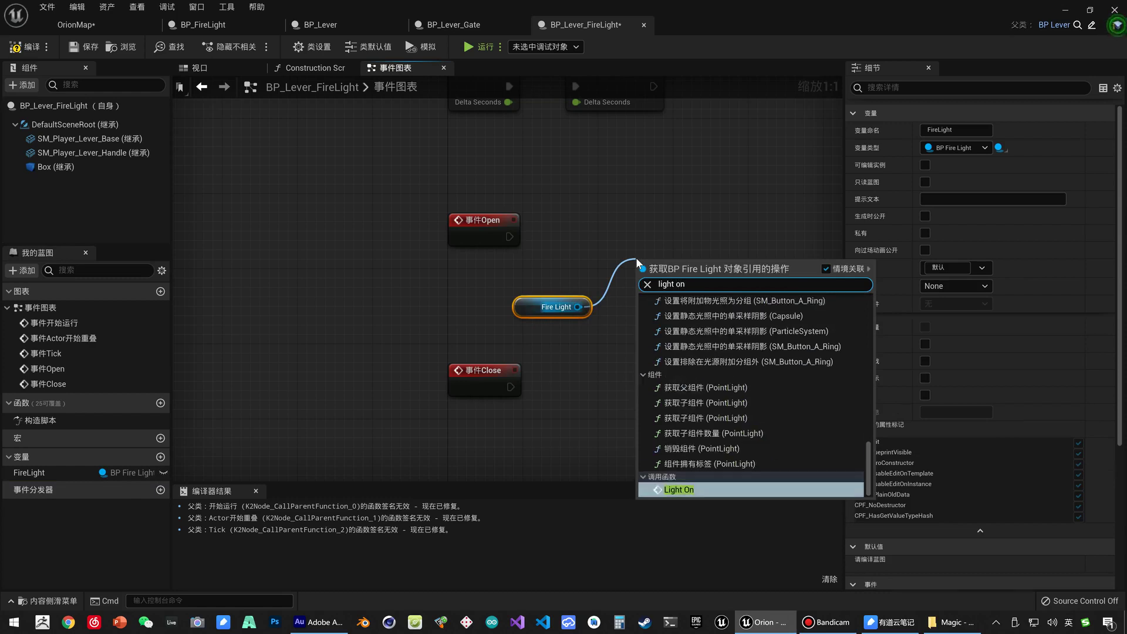
{"action": "key", "text": "Return"}
{"action": "left_click_drag", "start_coordinate": [663, 270], "coordinate": [654, 213]}
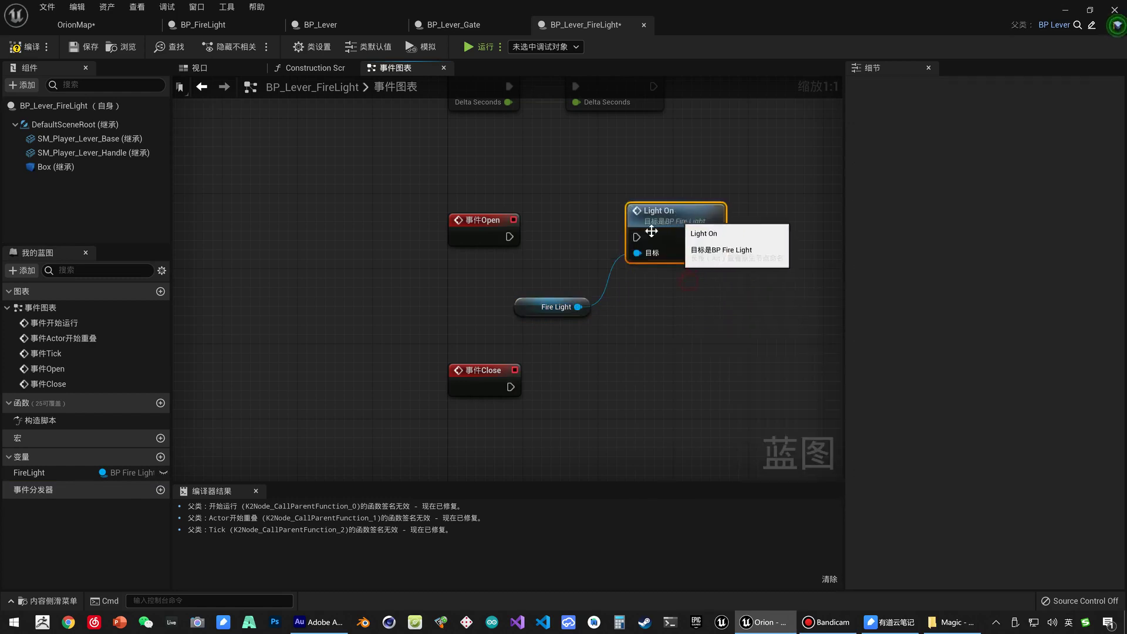
{"action": "left_click_drag", "start_coordinate": [510, 237], "coordinate": [644, 237]}
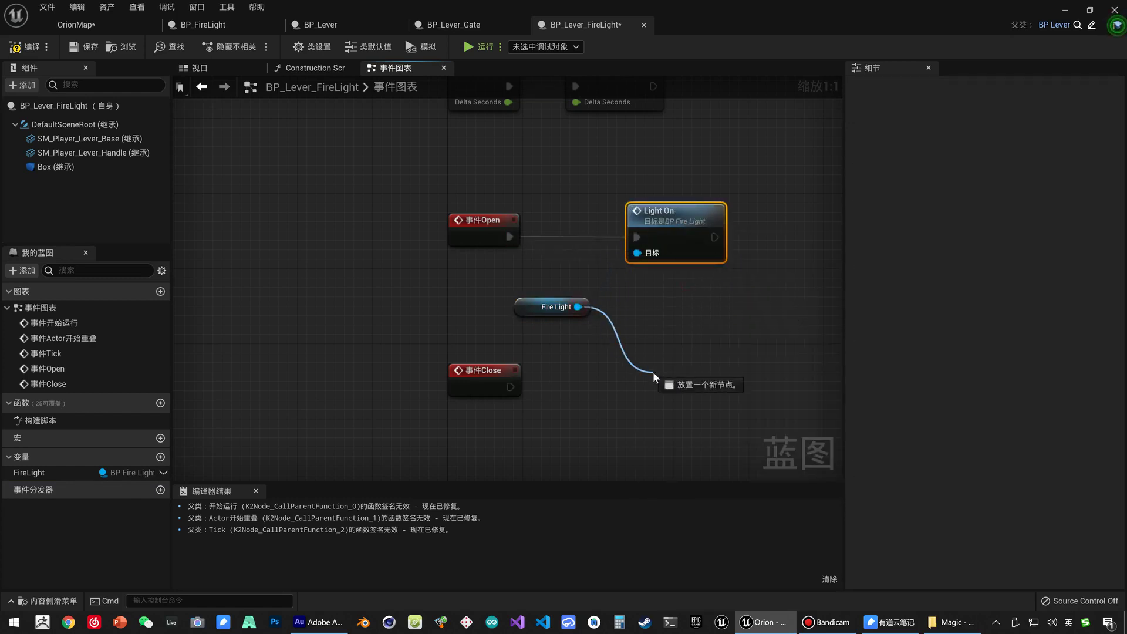
Add a Light Off call wired from Close, save, and compare with BP_Lever_Gate.
{"action": "left_click_drag", "start_coordinate": [578, 307], "coordinate": [653, 372]}
{"action": "type", "text": "light of"}
{"action": "key", "text": "Return"}
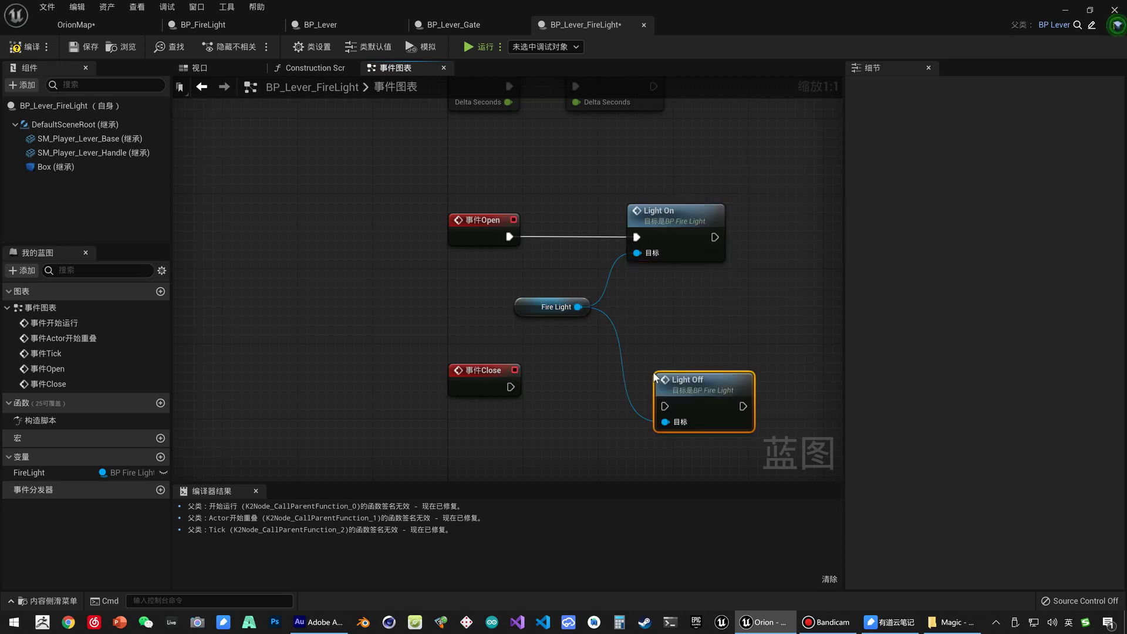
{"action": "mouse_move", "coordinate": [510, 386]}
{"action": "left_mouse_down"}
{"action": "mouse_move", "coordinate": [666, 406]}
{"action": "mouse_move", "coordinate": [672, 369]}
{"action": "left_mouse_up"}
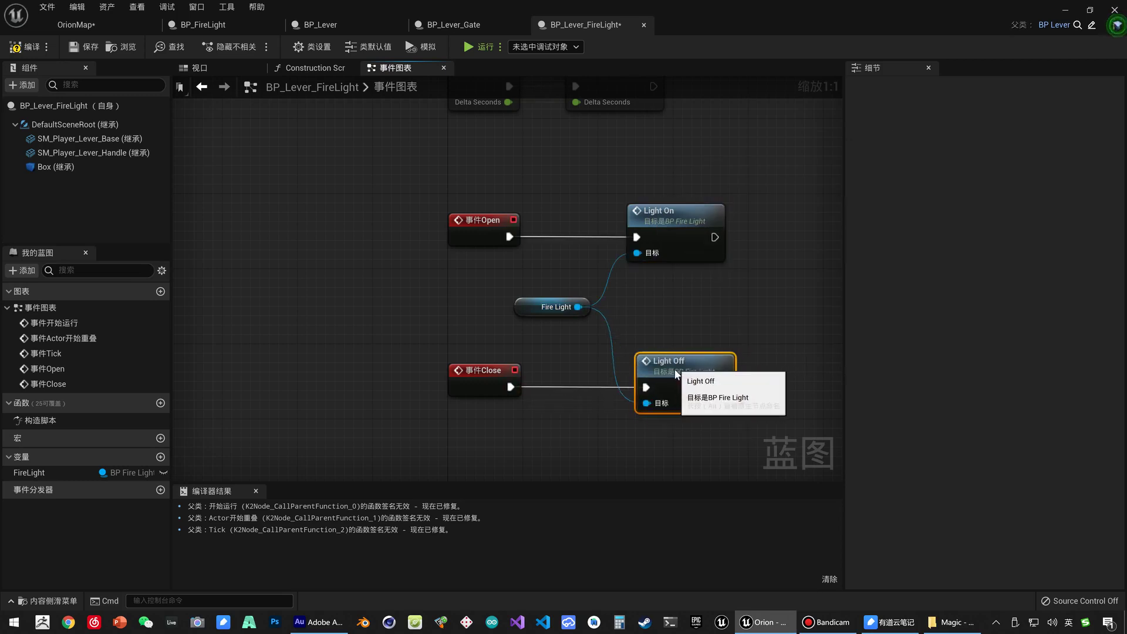
{"action": "key", "text": "ctrl+s"}
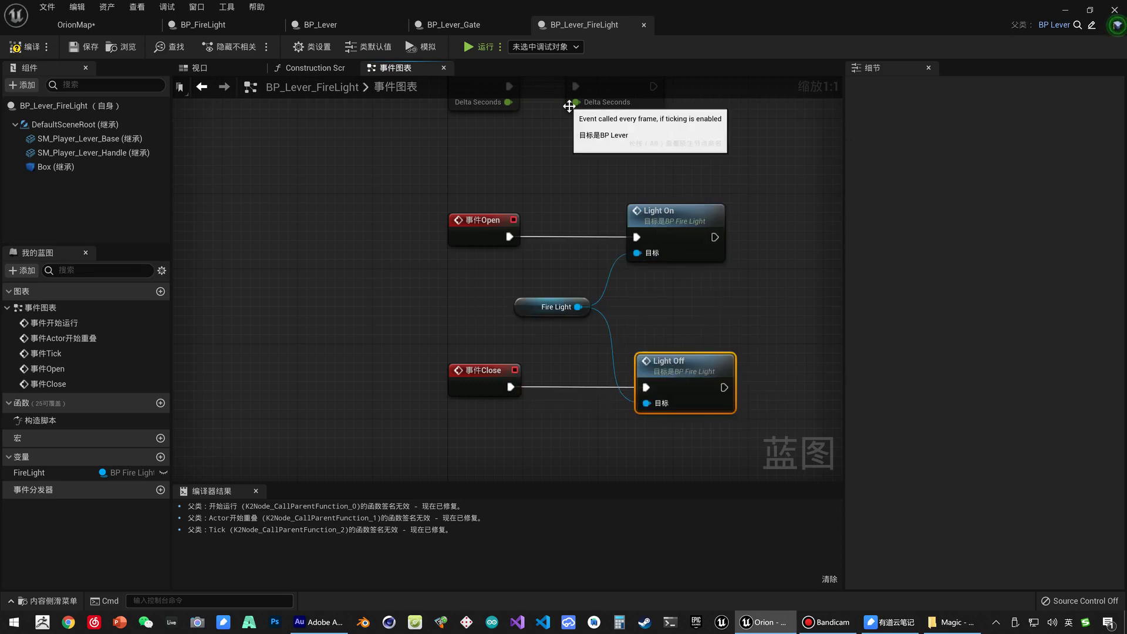
{"action": "left_click", "coordinate": [464, 26]}
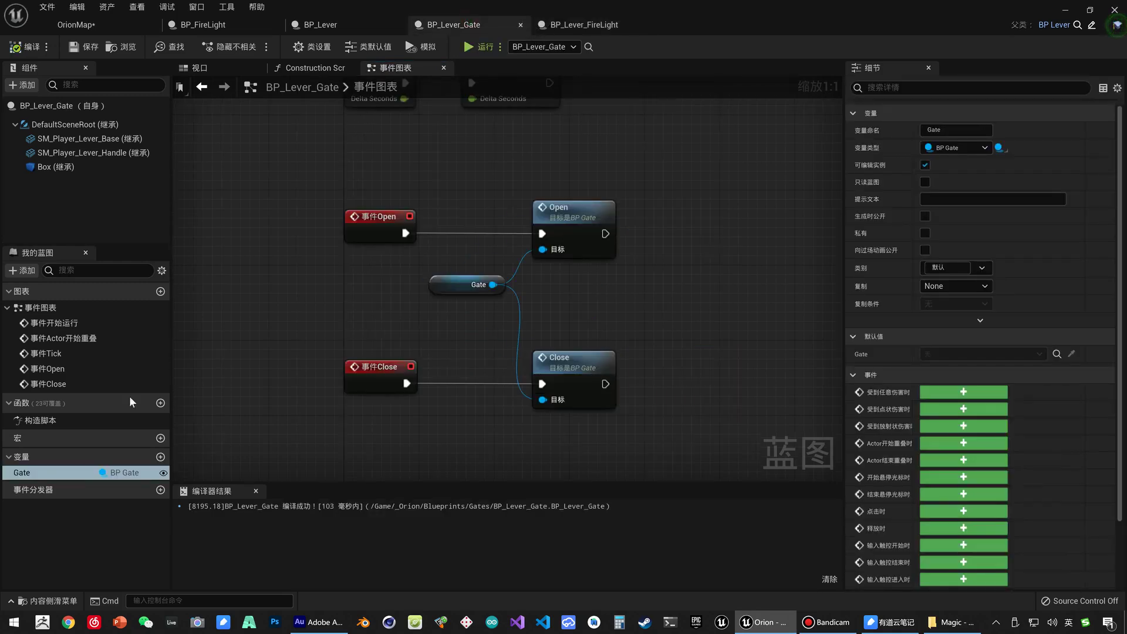
{"action": "left_click", "coordinate": [577, 30]}
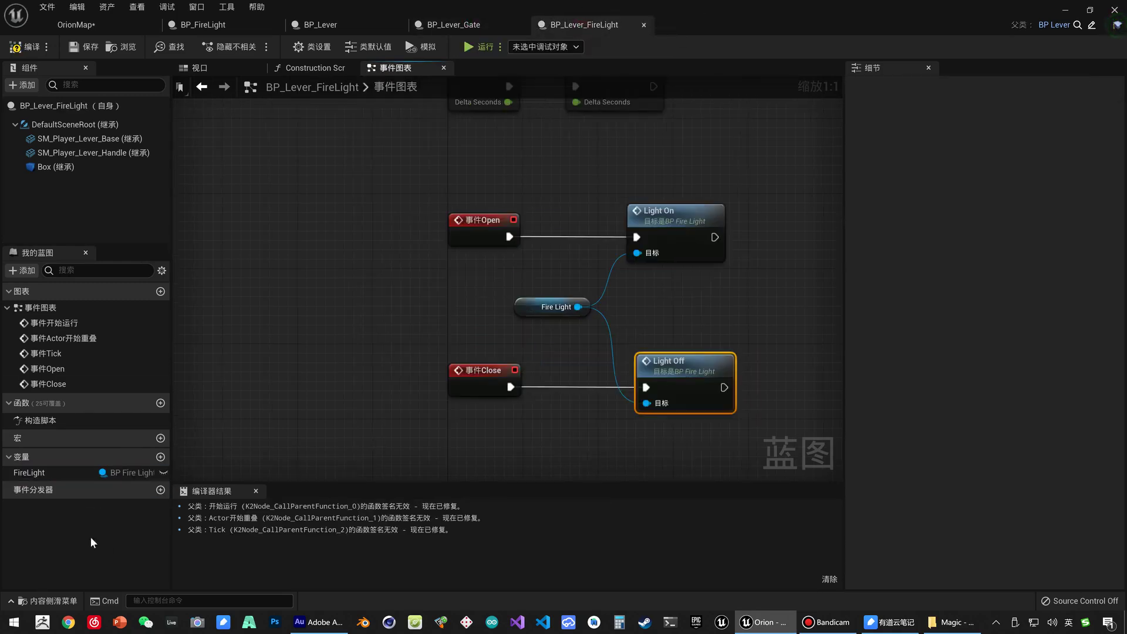
{"action": "left_click", "coordinate": [42, 476]}
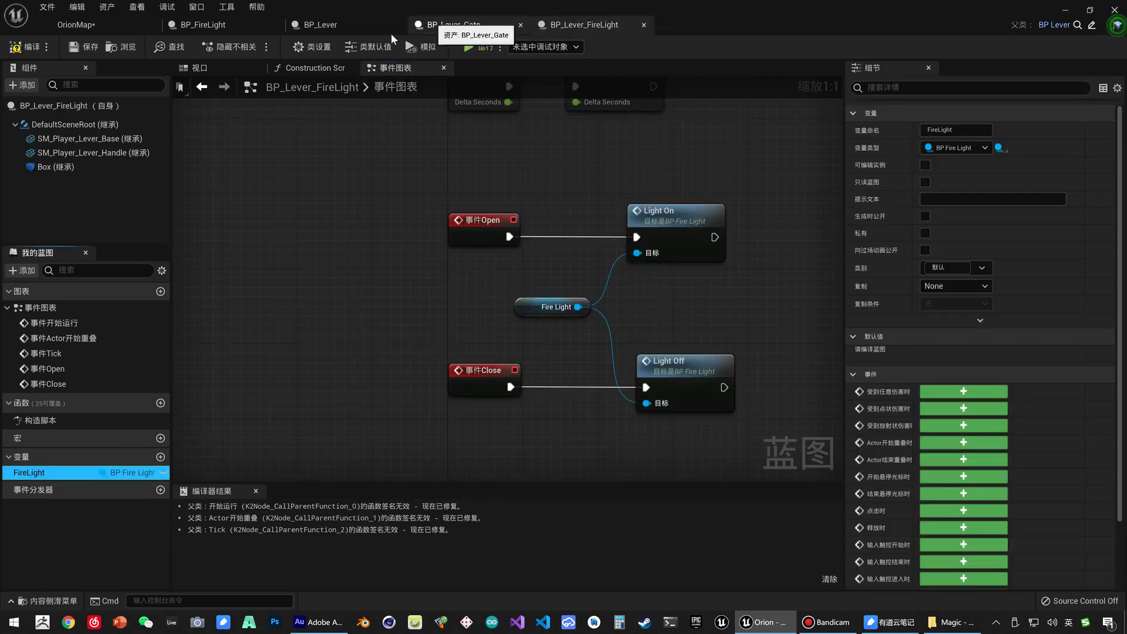
Compile BP_Lever_FireLight, tick Instance Editable on FireLight, and recompile.
{"action": "left_click", "coordinate": [24, 47]}
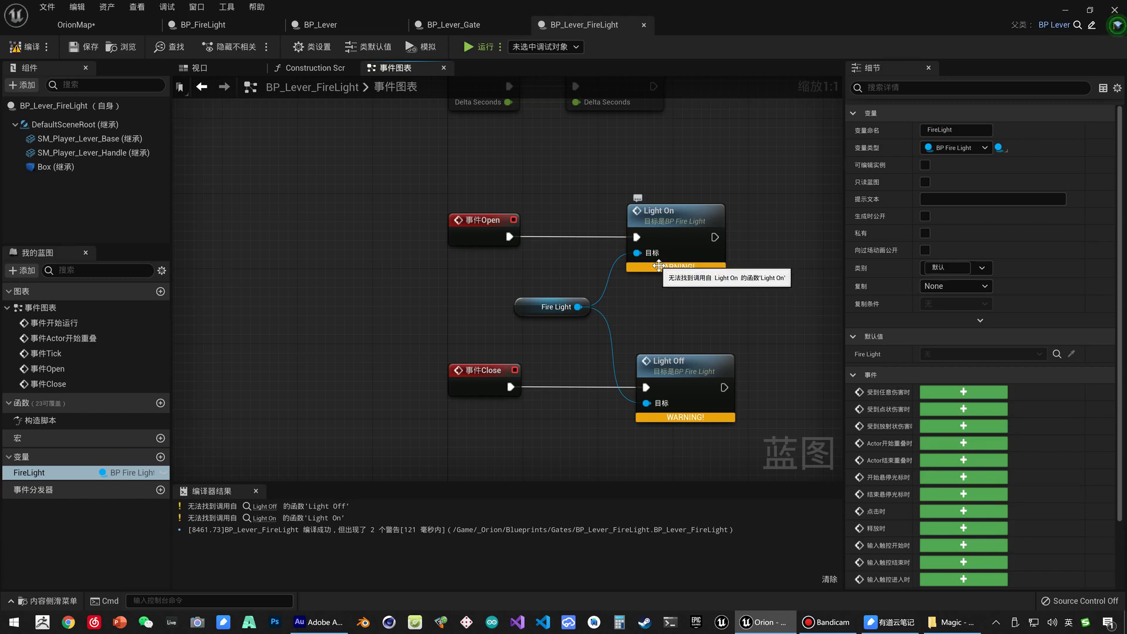
{"action": "left_click", "coordinate": [535, 309]}
{"action": "left_click", "coordinate": [66, 473]}
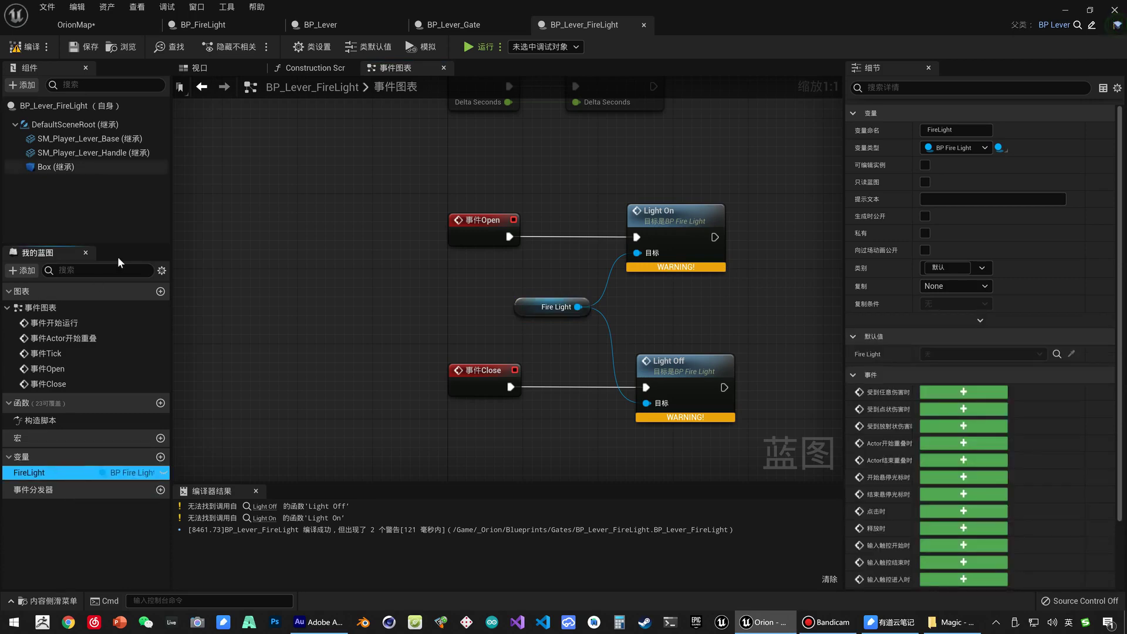
{"action": "left_click", "coordinate": [163, 473]}
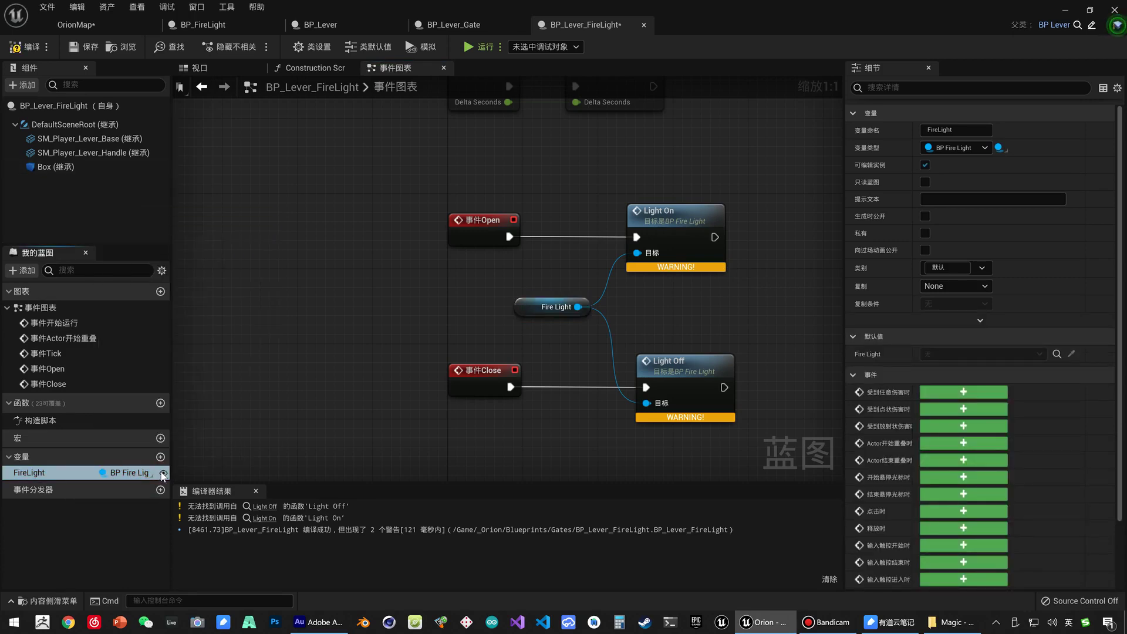
{"action": "left_click", "coordinate": [230, 26]}
{"action": "left_click", "coordinate": [535, 27]}
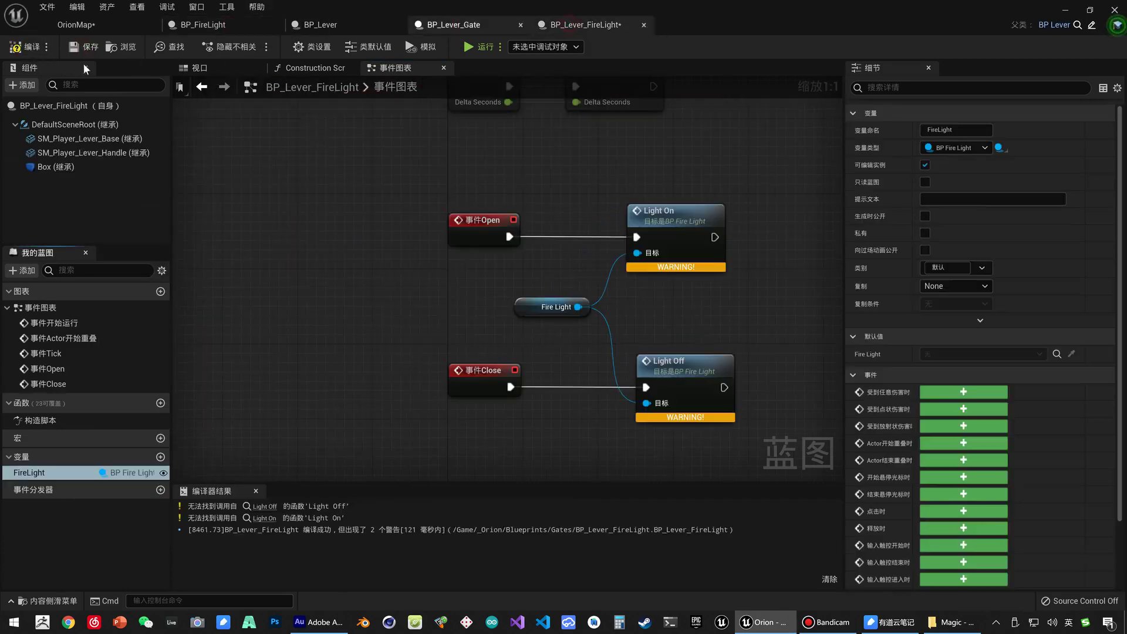
{"action": "left_click", "coordinate": [83, 46]}
In OrionMap, drop BP_Lever_FireLight on the wall and assign BP_FireLight as its Fire Light.
{"action": "left_click", "coordinate": [111, 25]}
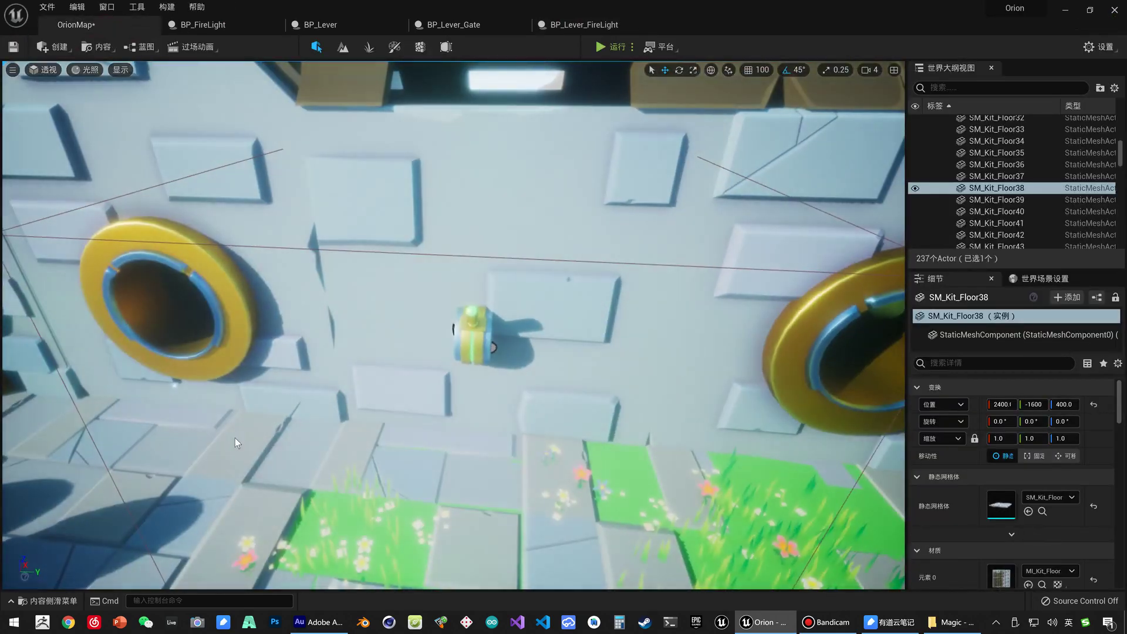
{"action": "key", "text": "ctrl+space"}
{"action": "mouse_move", "coordinate": [431, 484]}
{"action": "left_mouse_down"}
{"action": "mouse_move", "coordinate": [396, 340]}
{"action": "mouse_move", "coordinate": [424, 335]}
{"action": "mouse_move", "coordinate": [401, 317]}
{"action": "left_mouse_up"}
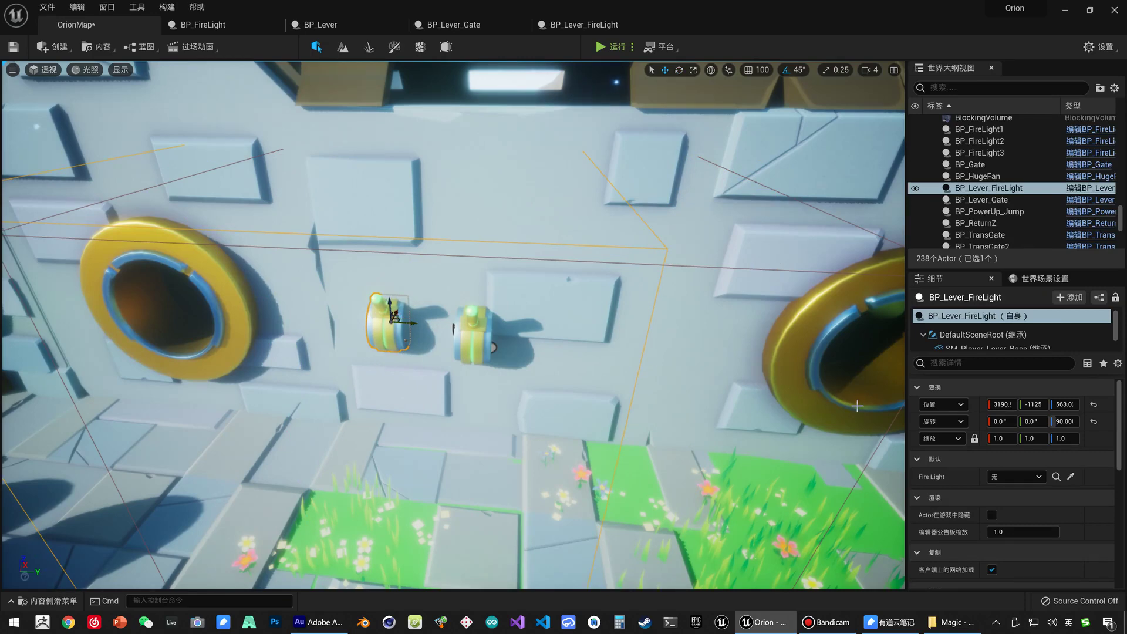
{"action": "left_click", "coordinate": [997, 477]}
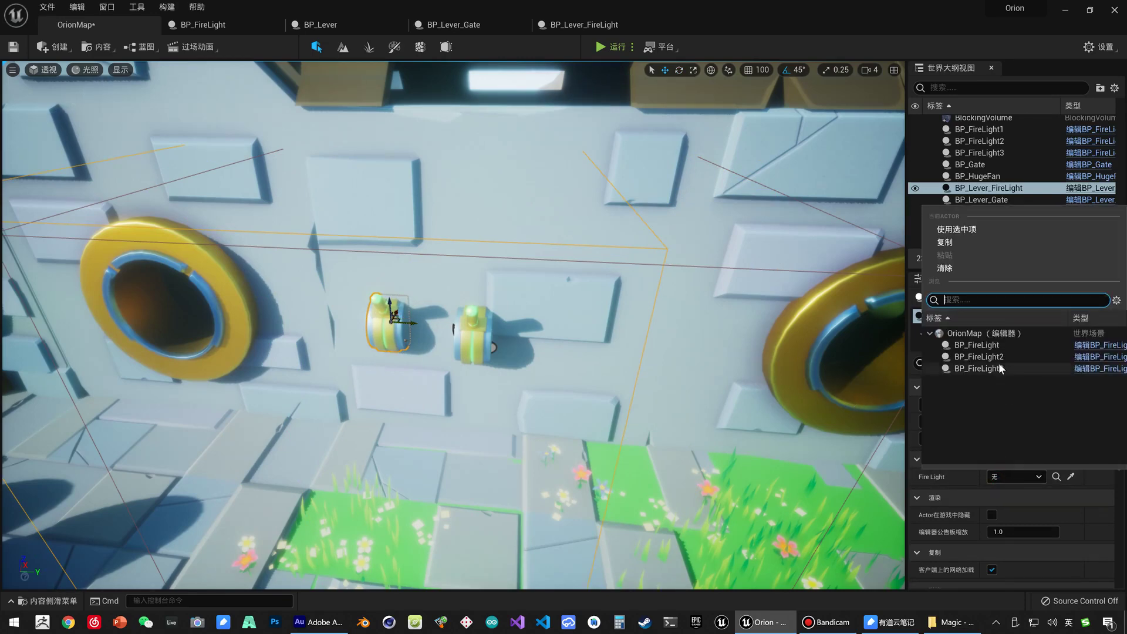
{"action": "left_click", "coordinate": [996, 345]}
{"action": "right_click_drag", "start_coordinate": [500, 273], "coordinate": [505, 276]}
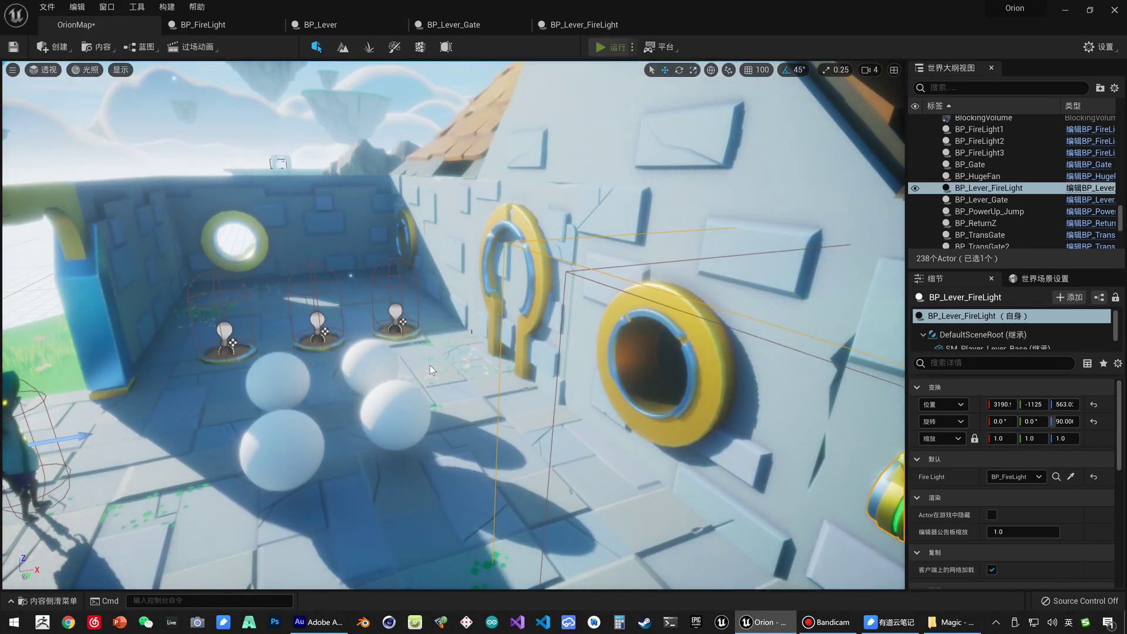
Play in editor, walk to the wall levers and pull them to light the fire, then stop.
{"action": "key", "text": "alt+p"}
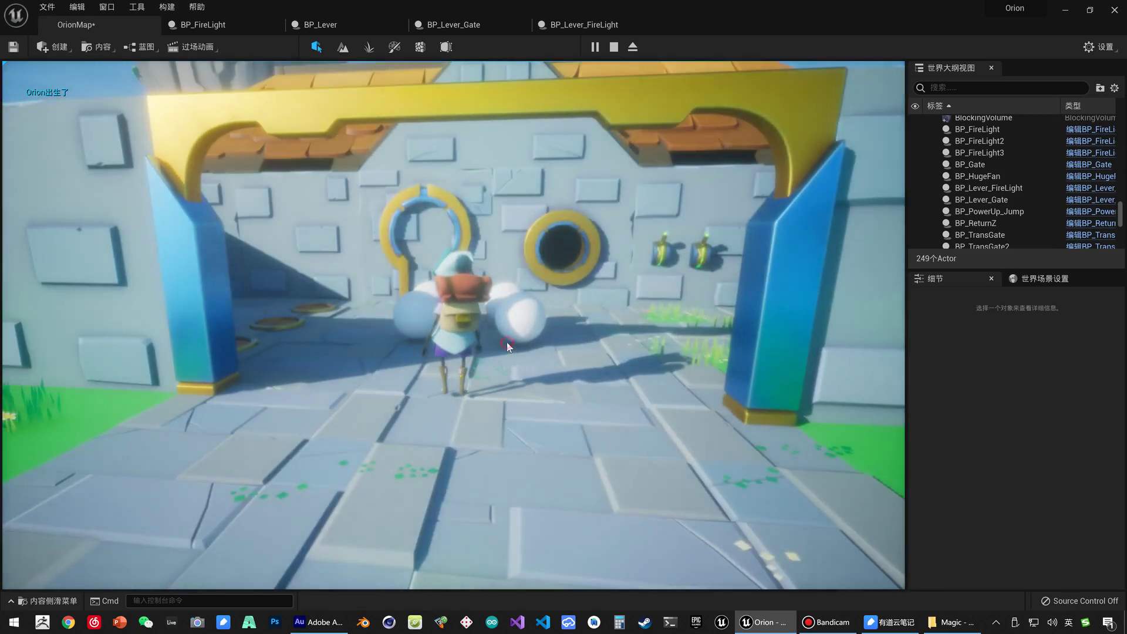
{"action": "key", "text": "s"}
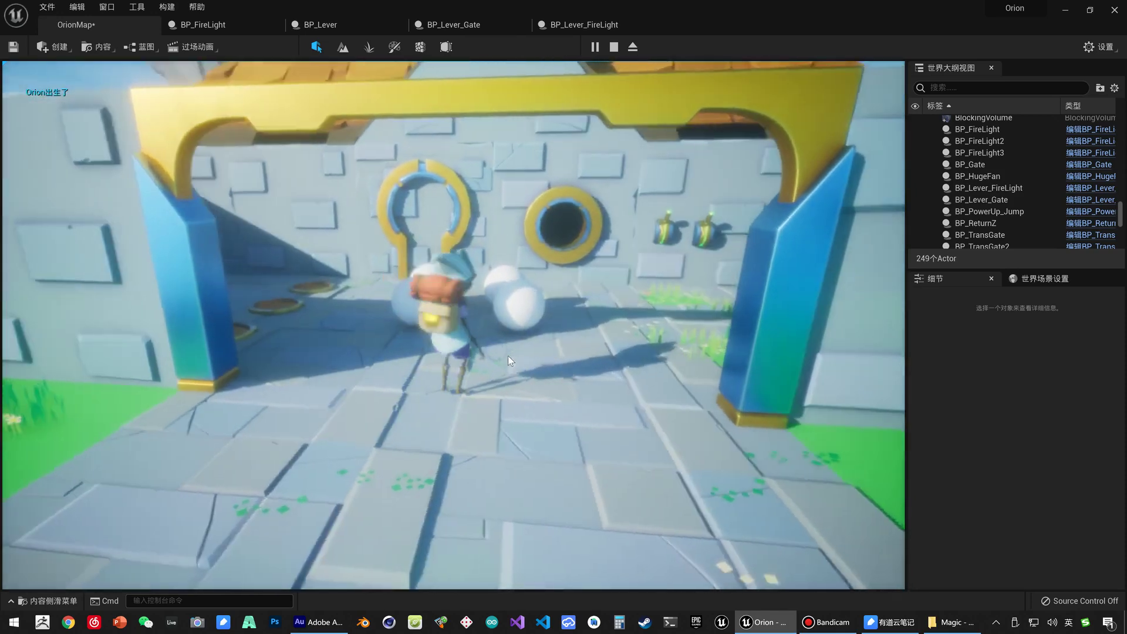
{"action": "key", "text": "w"}
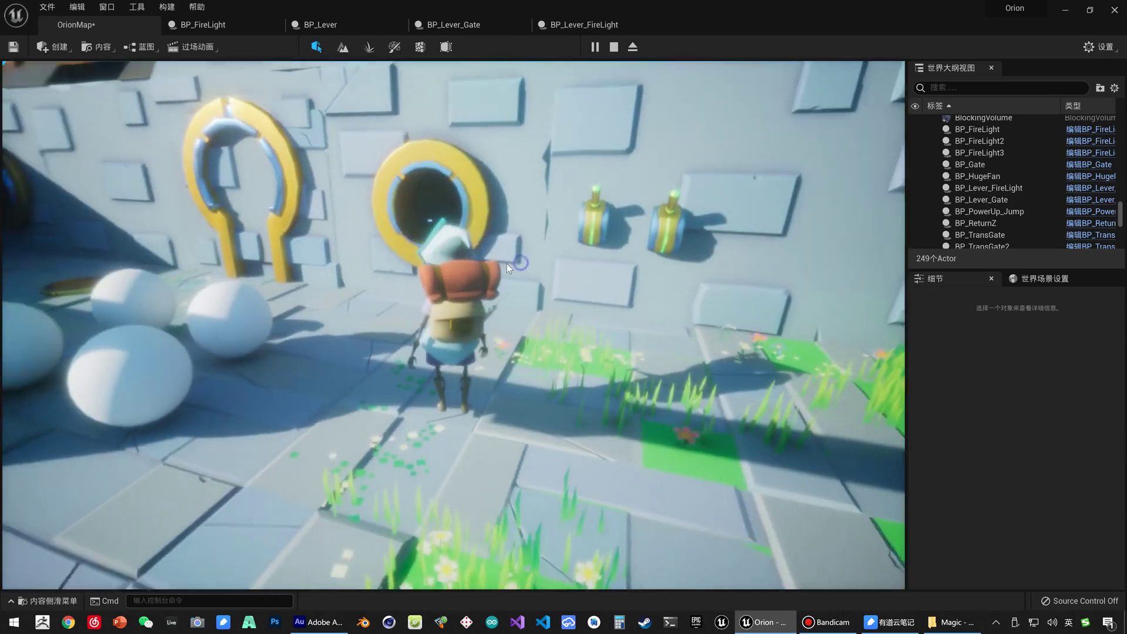
{"action": "key", "text": "d"}
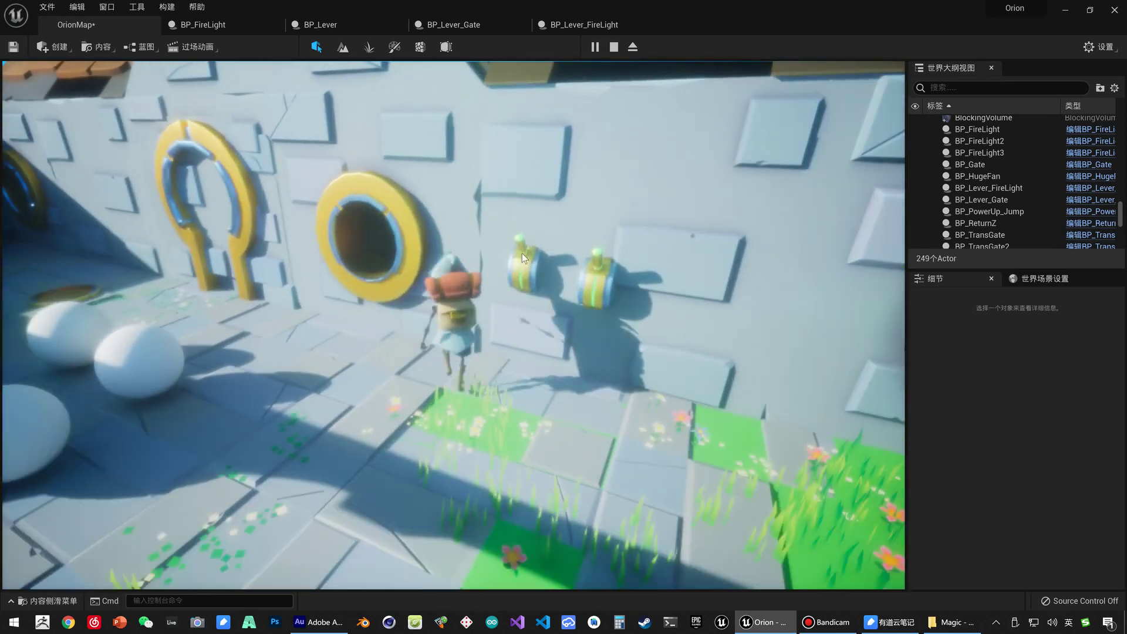
{"action": "key", "text": "e"}
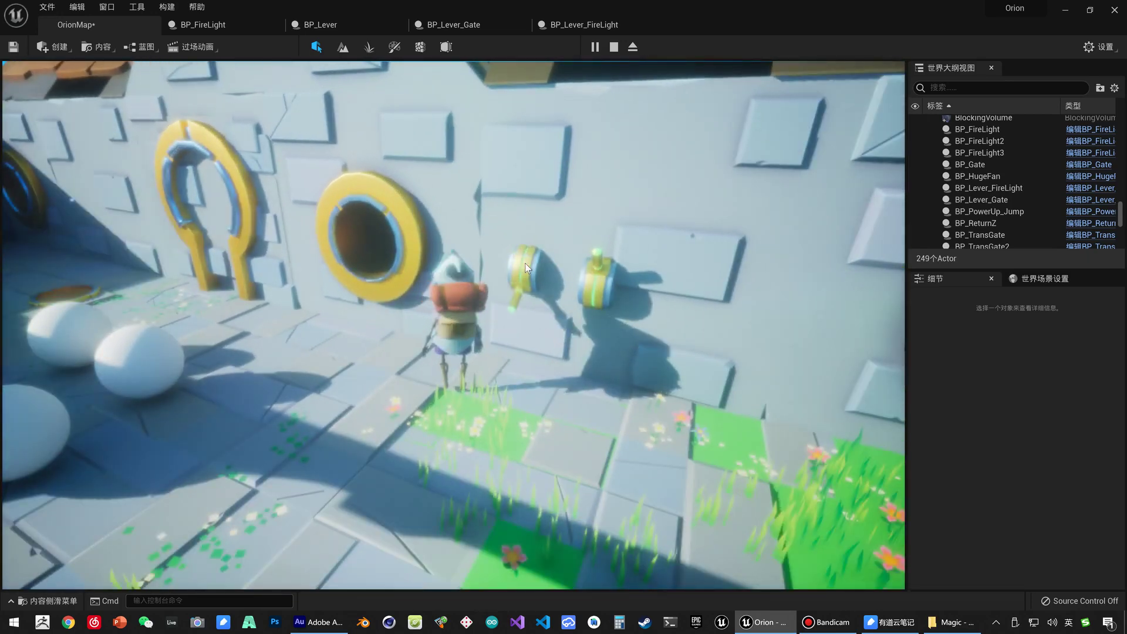
{"action": "left_click", "coordinate": [525, 280]}
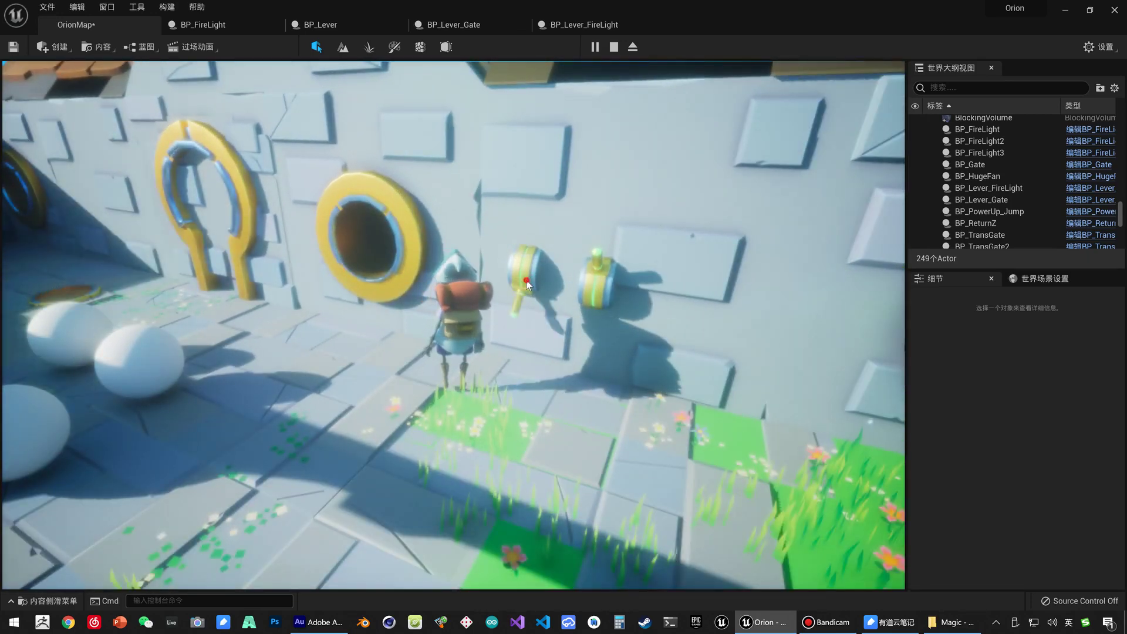
{"action": "left_click", "coordinate": [600, 282]}
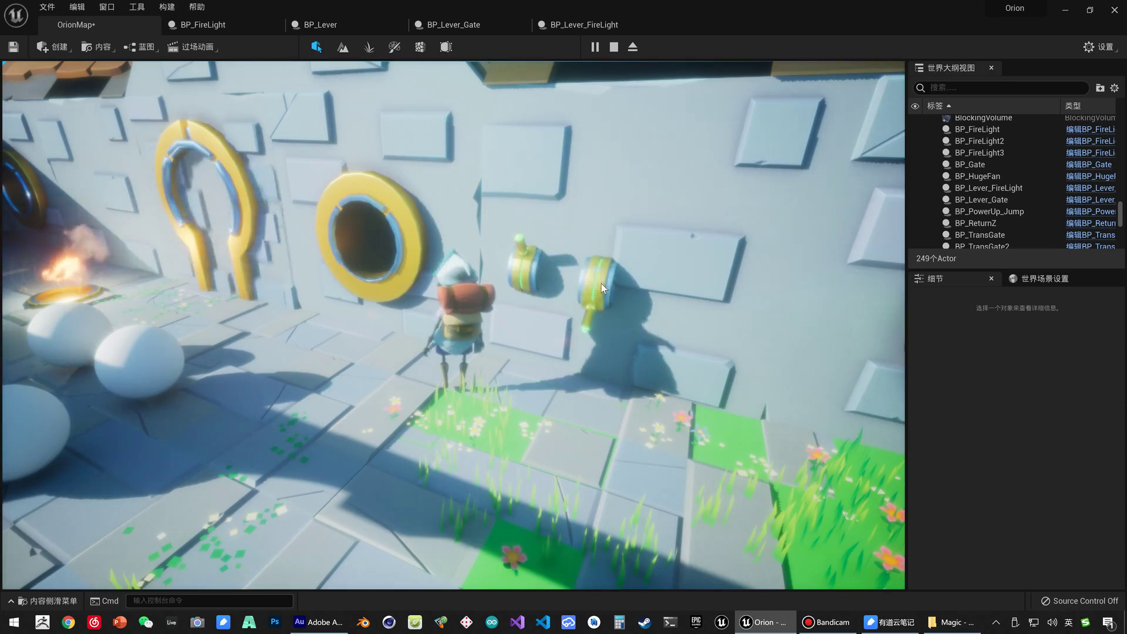
{"action": "key", "text": "Escape"}
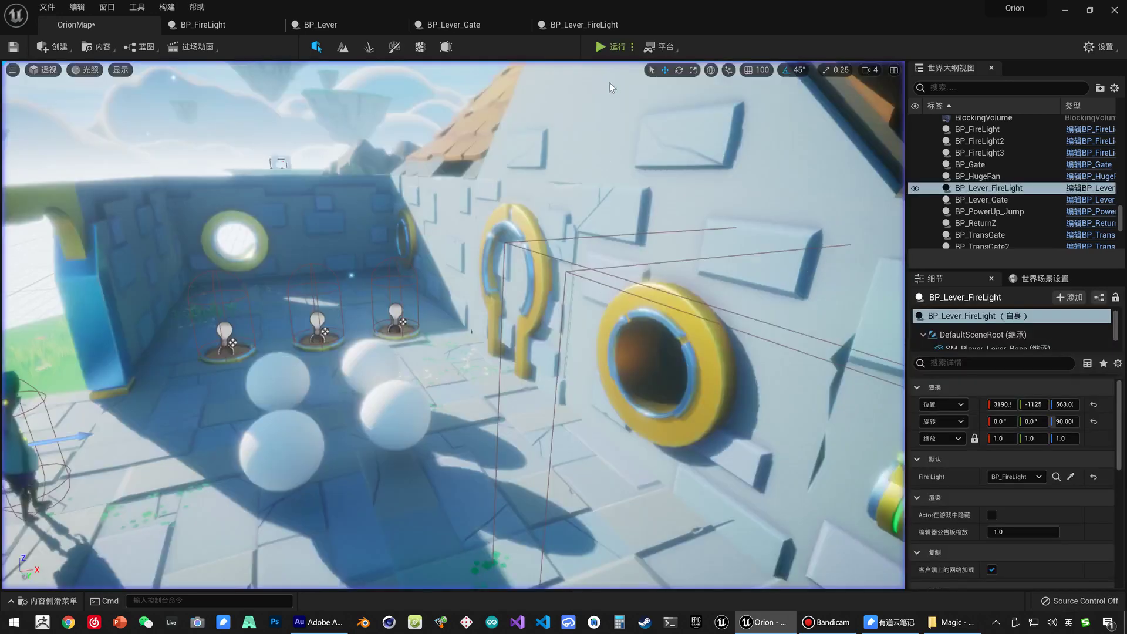
Focus the lever, replay and pull it again, then switch to BP_Lever.
{"action": "key", "text": "f"}
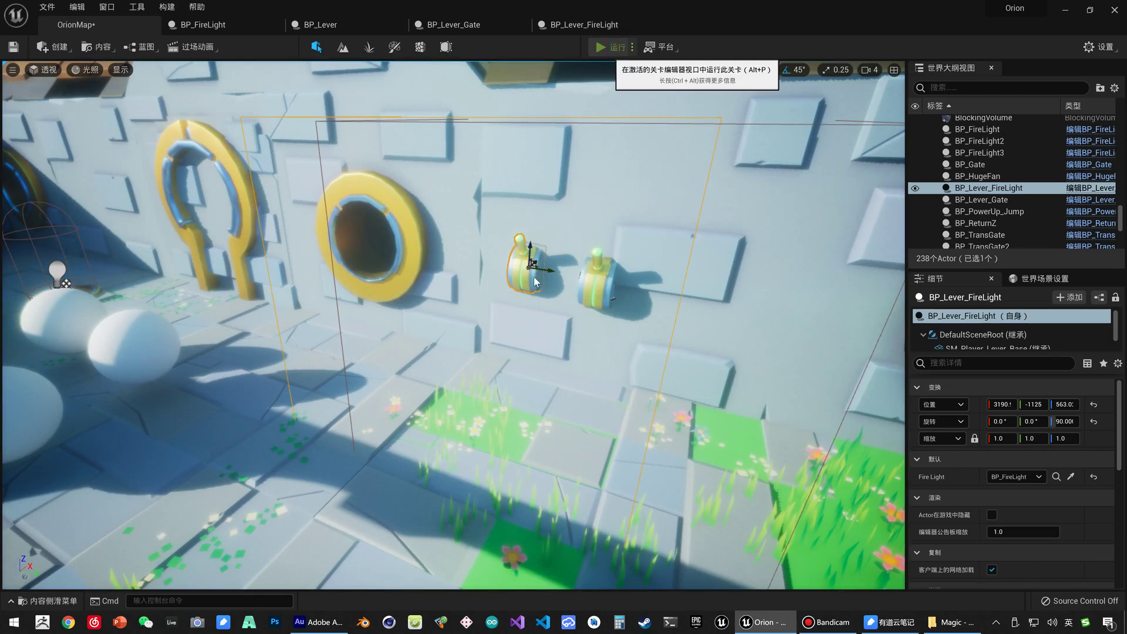
{"action": "key", "text": "alt+p"}
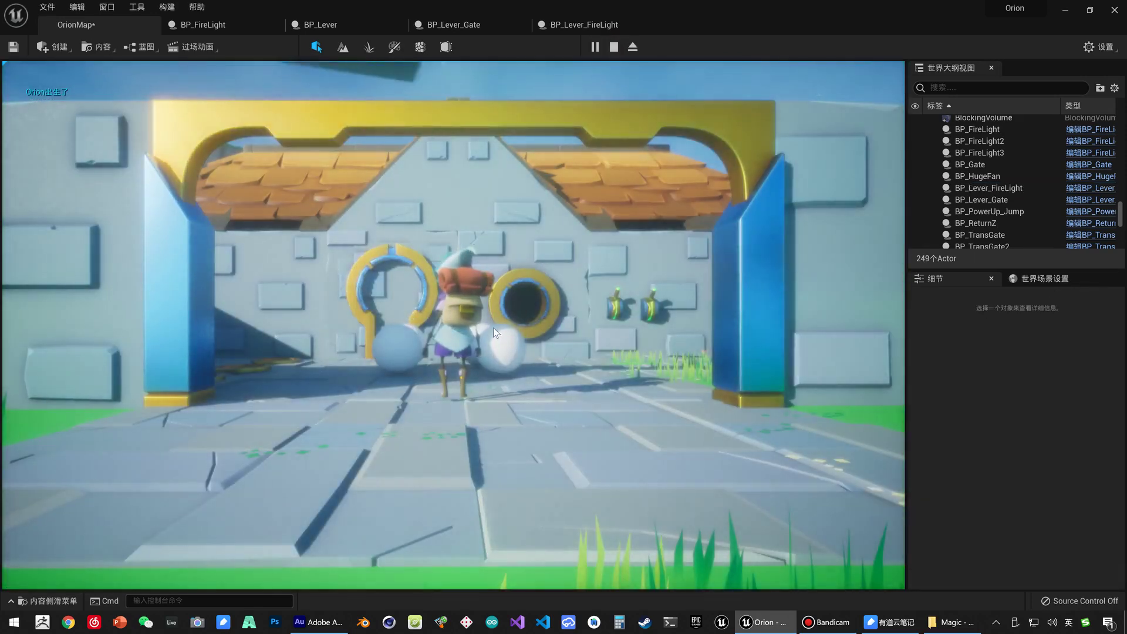
{"action": "key", "text": "d"}
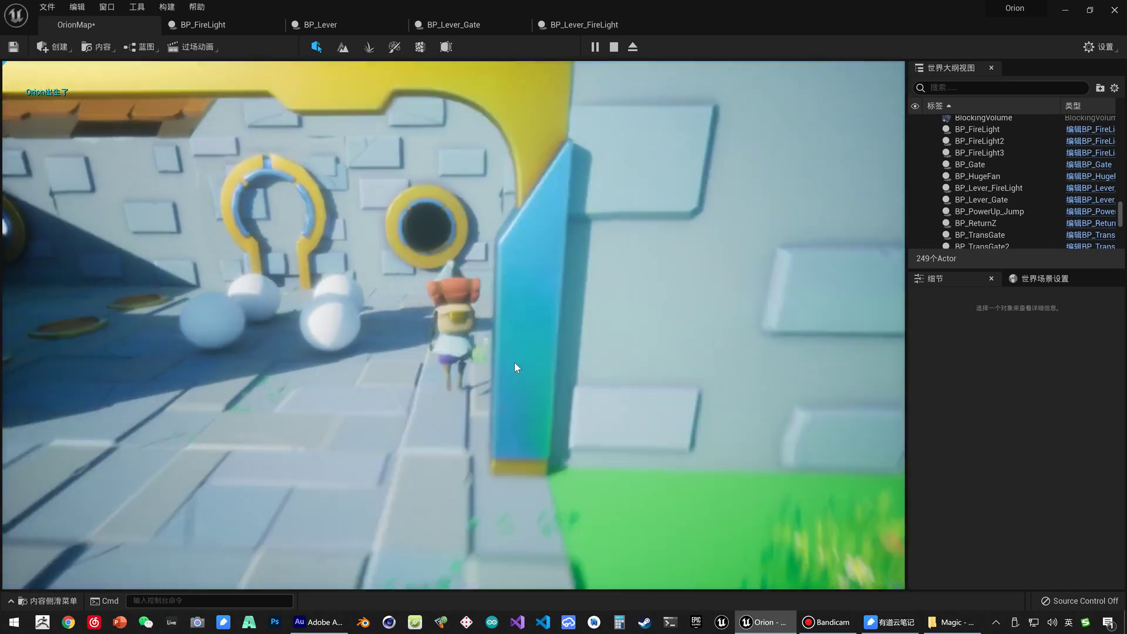
{"action": "key", "text": "w"}
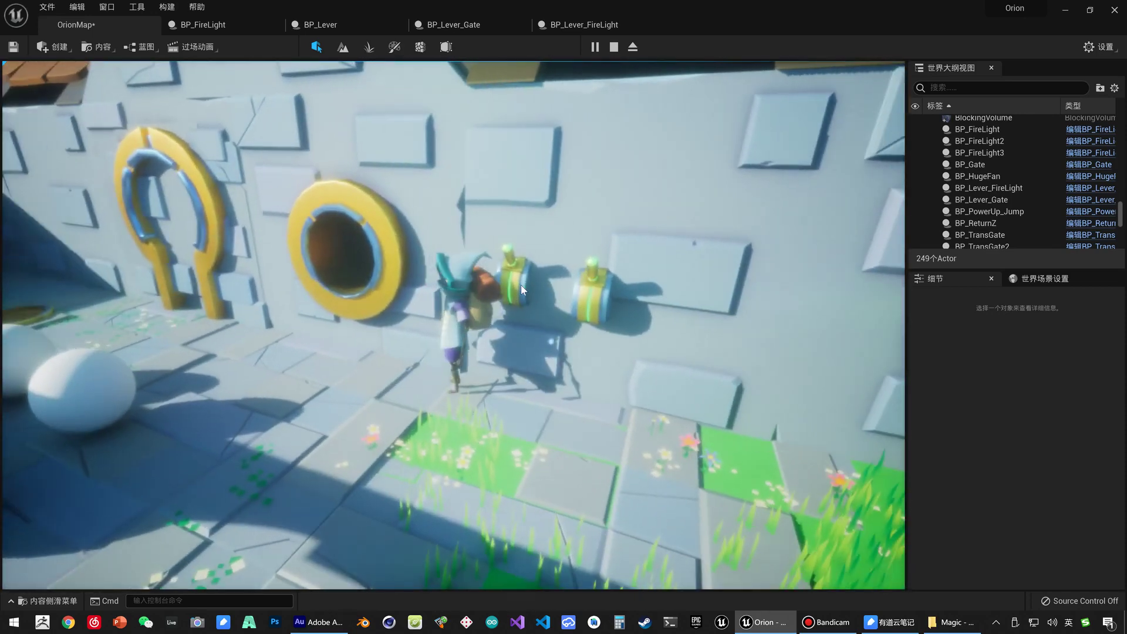
{"action": "key", "text": "e"}
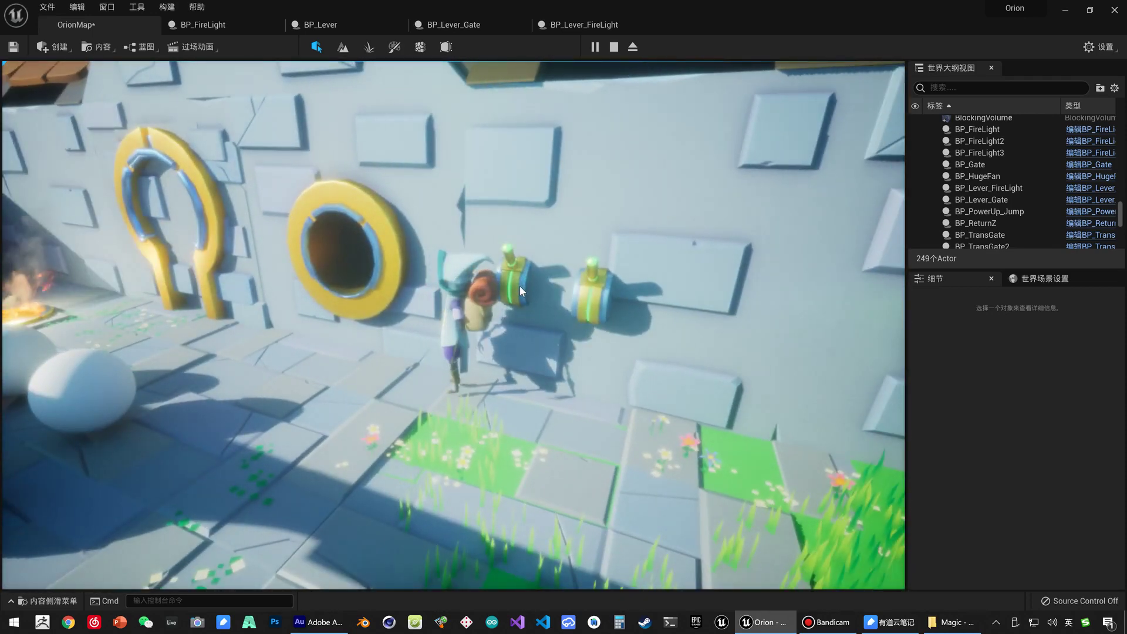
{"action": "key", "text": "Escape"}
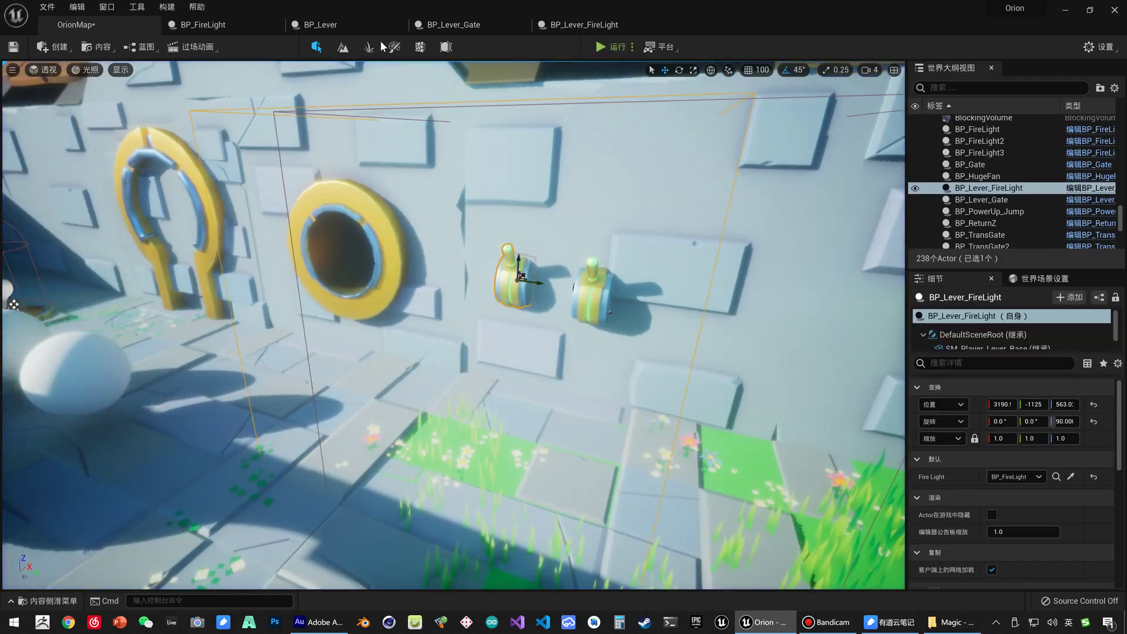
{"action": "left_click", "coordinate": [322, 25]}
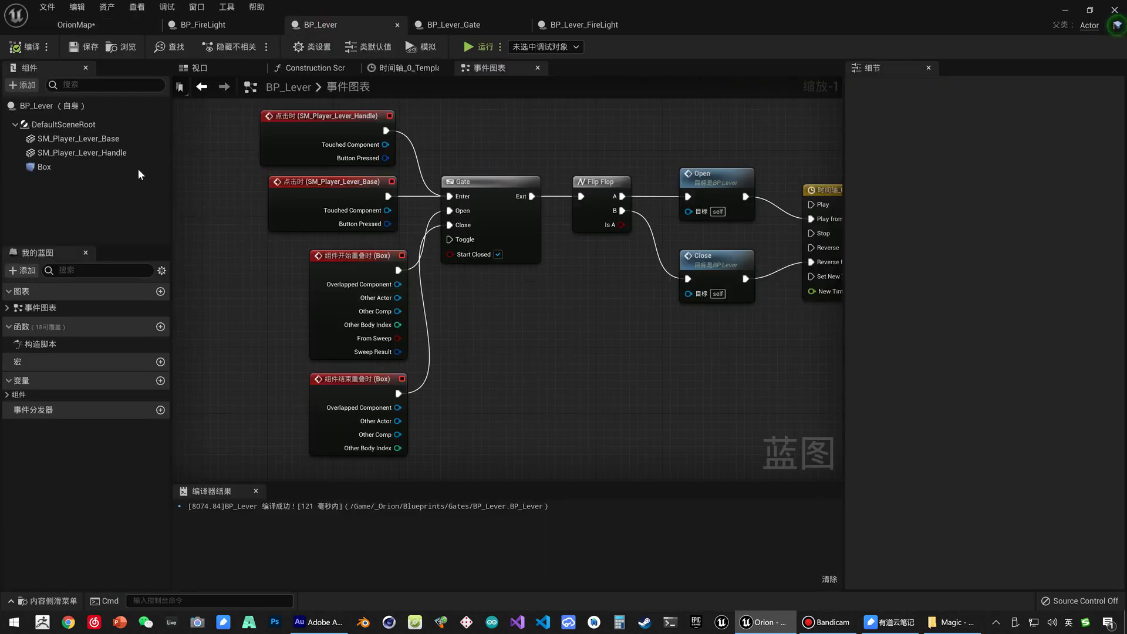
Set SM_Player_Lever_Handle's Rotation X to 47°, compile BP_Lever, and go back to OrionMap.
{"action": "left_click", "coordinate": [88, 152]}
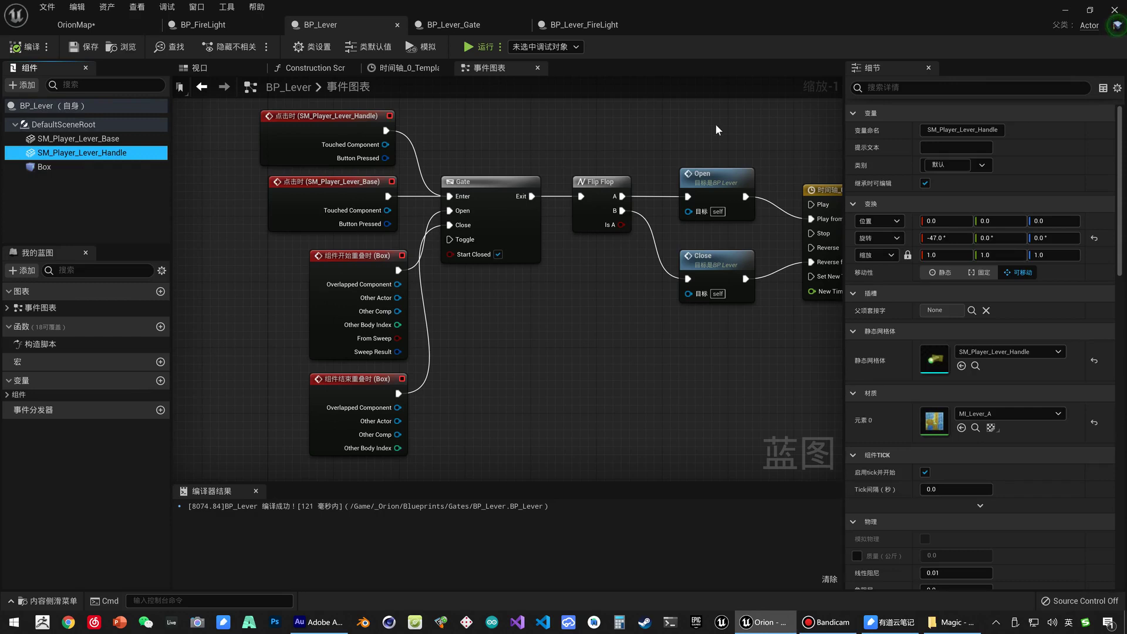
{"action": "right_click_drag", "start_coordinate": [714, 124], "coordinate": [577, 193]}
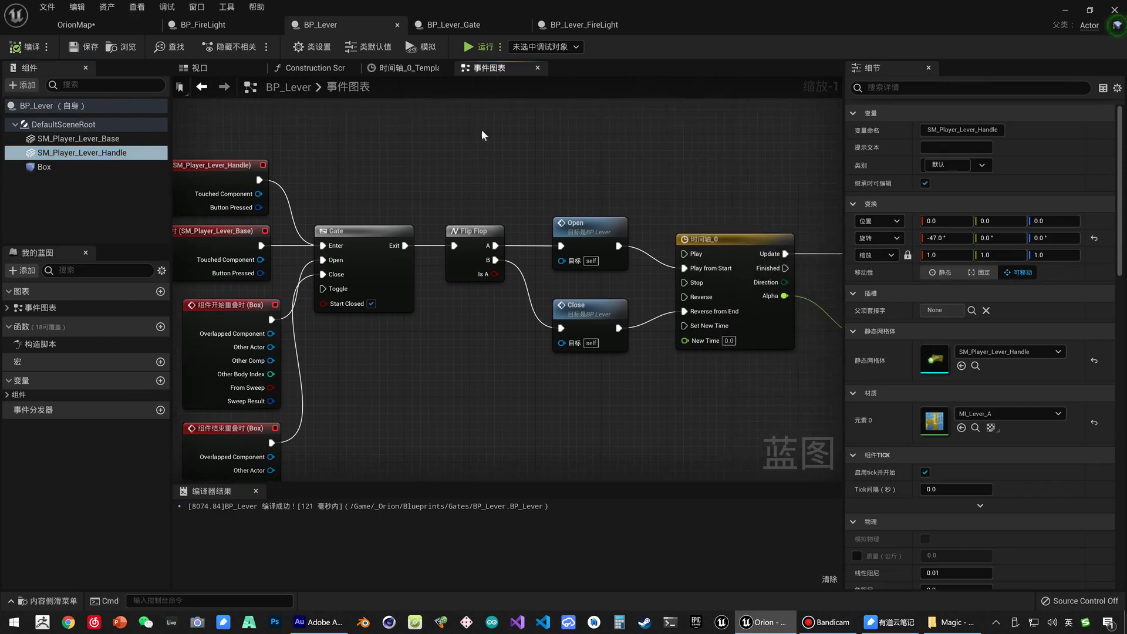
{"action": "left_click", "coordinate": [217, 69]}
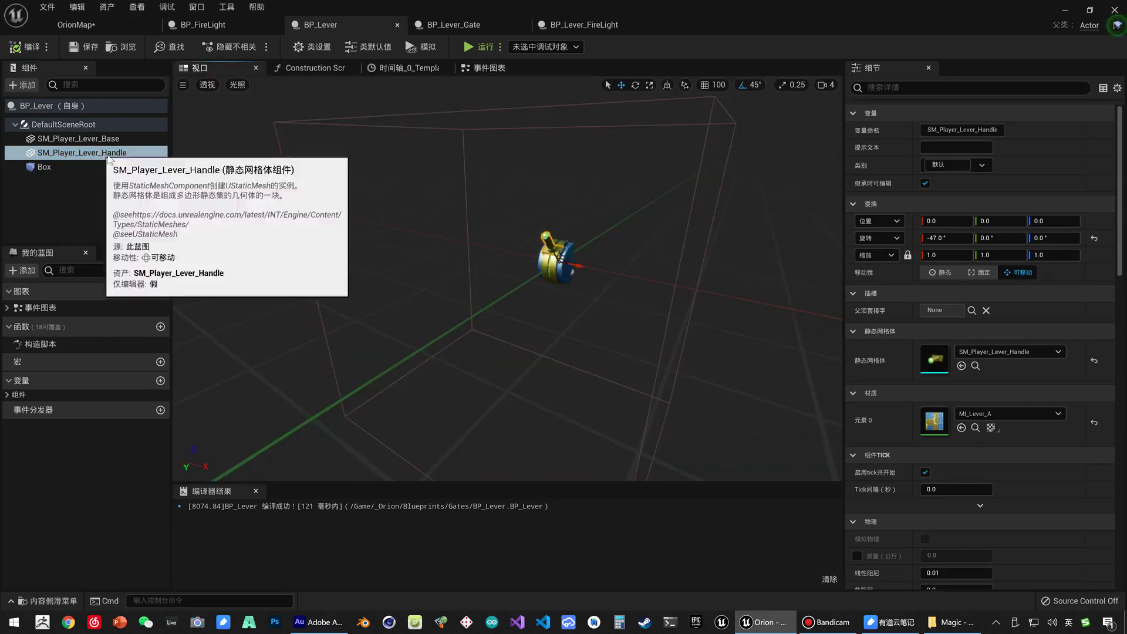
{"action": "left_click", "coordinate": [951, 237]}
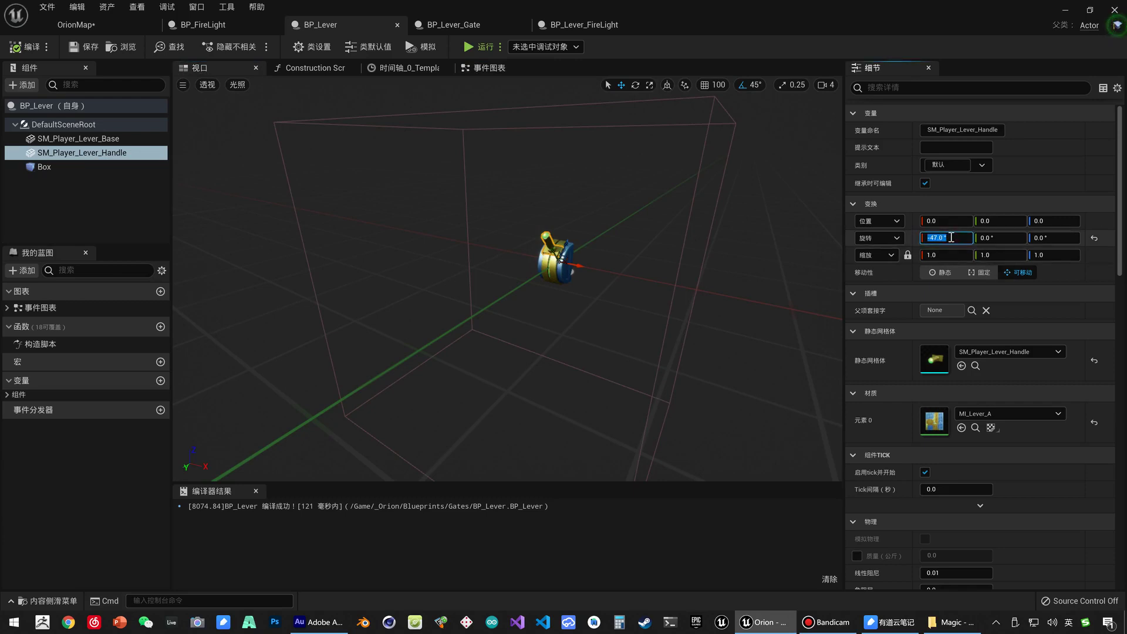
{"action": "type", "text": "47"}
{"action": "key", "text": "Return"}
{"action": "left_click", "coordinate": [23, 49]}
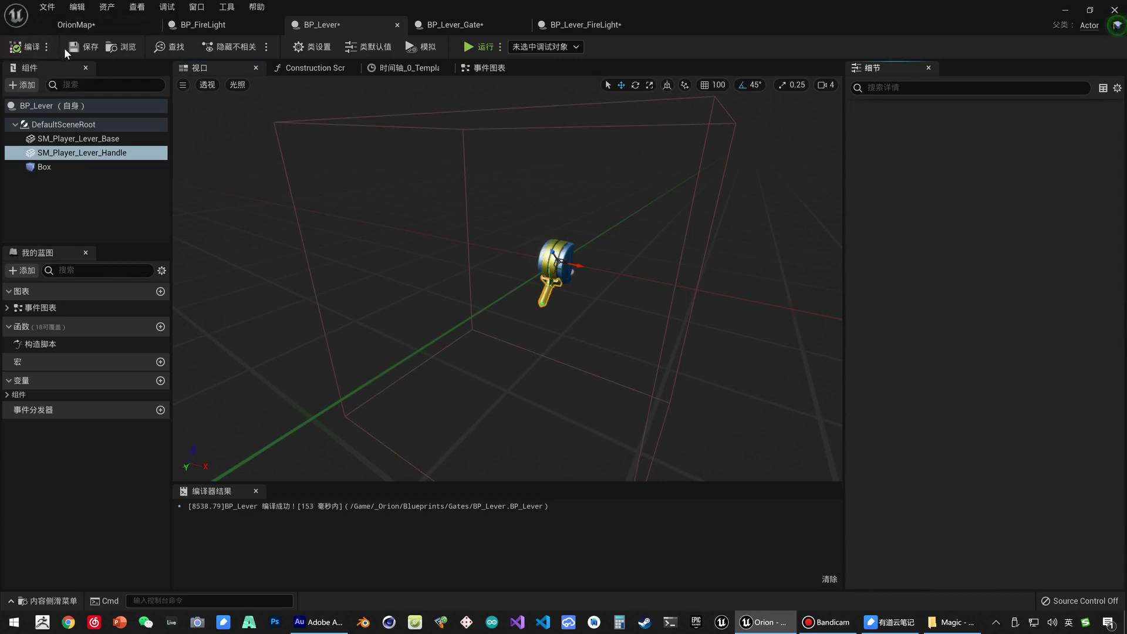
{"action": "left_click", "coordinate": [74, 23]}
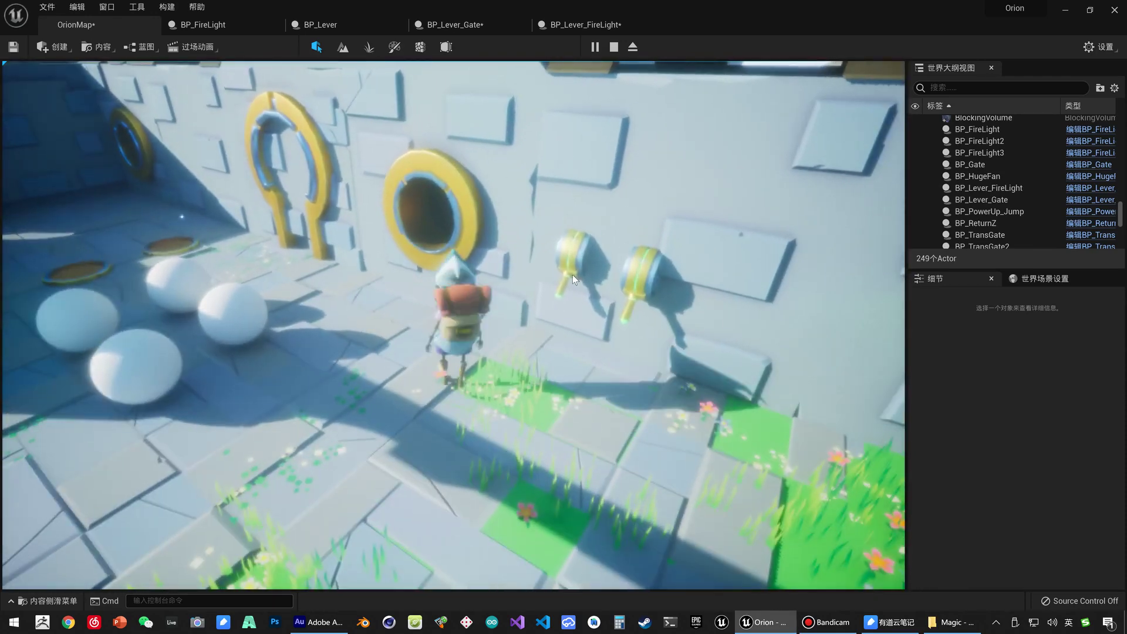
{"action": "left_click", "coordinate": [572, 273]}
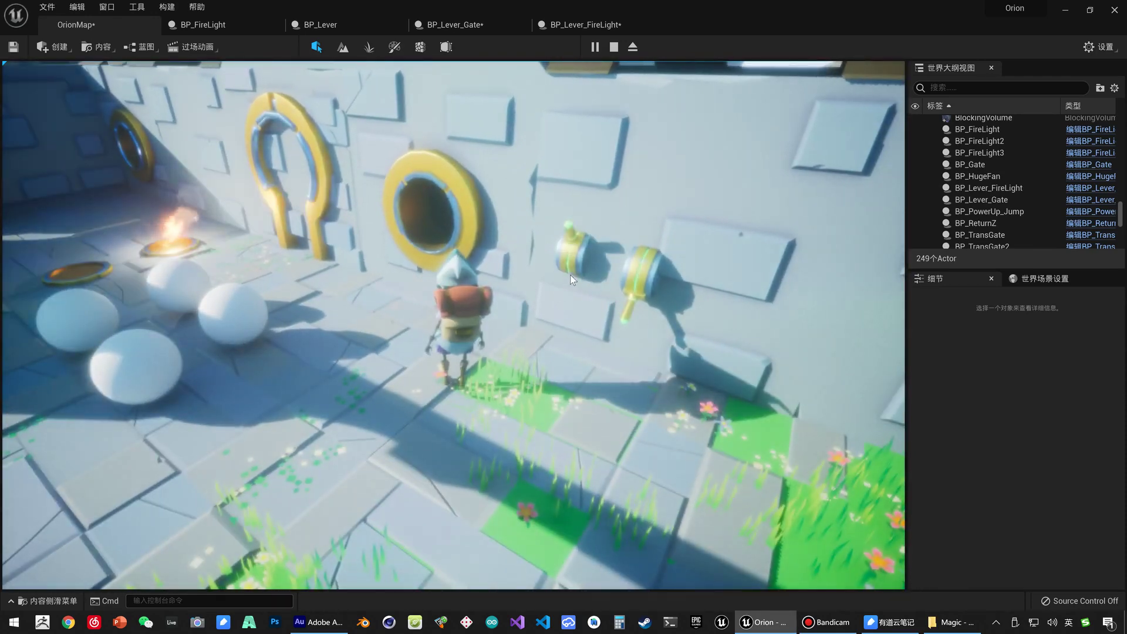
{"action": "left_click", "coordinate": [606, 275]}
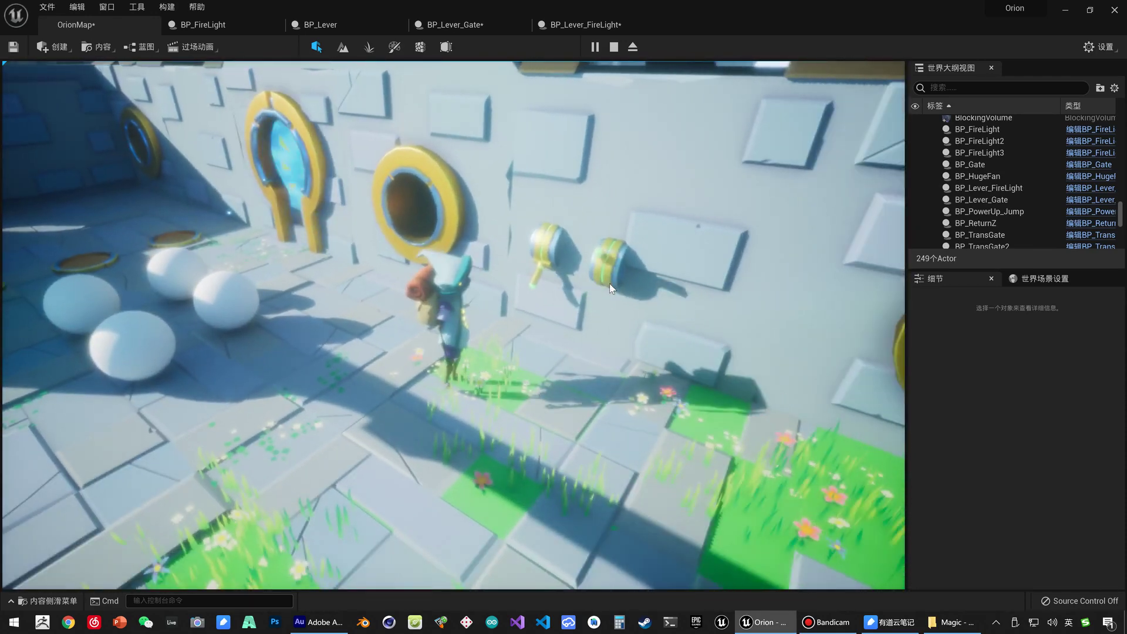
{"action": "key", "text": "Escape"}
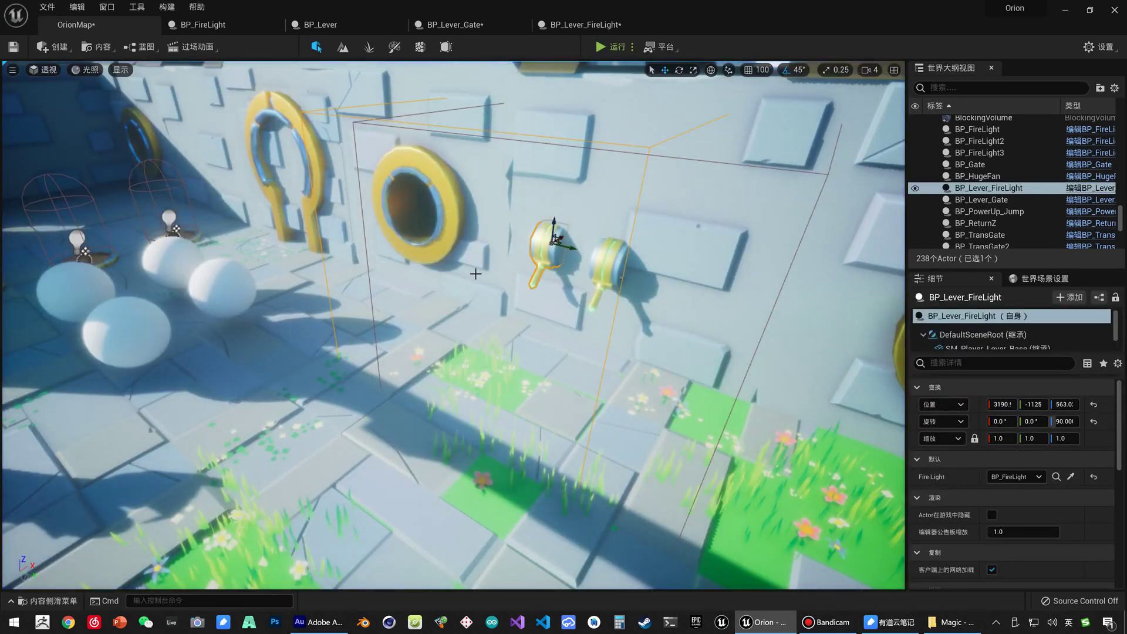
Cycle through the lever blueprint tabs and show BP_Lever's event graph with nothing selected.
{"action": "left_click", "coordinate": [340, 26]}
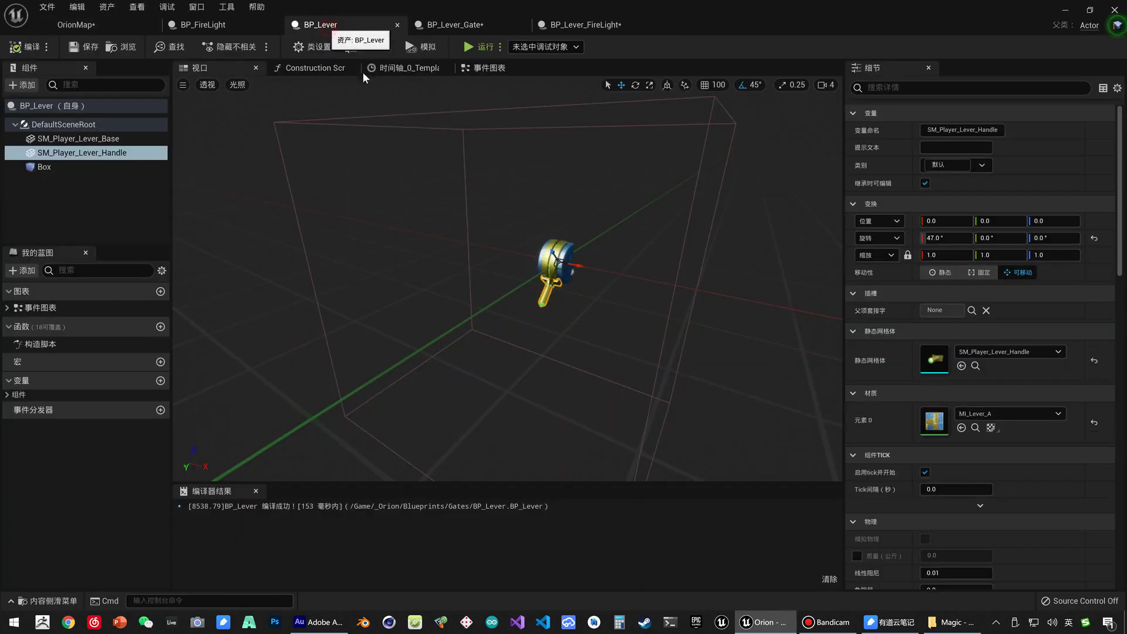
{"action": "left_click", "coordinate": [464, 25]}
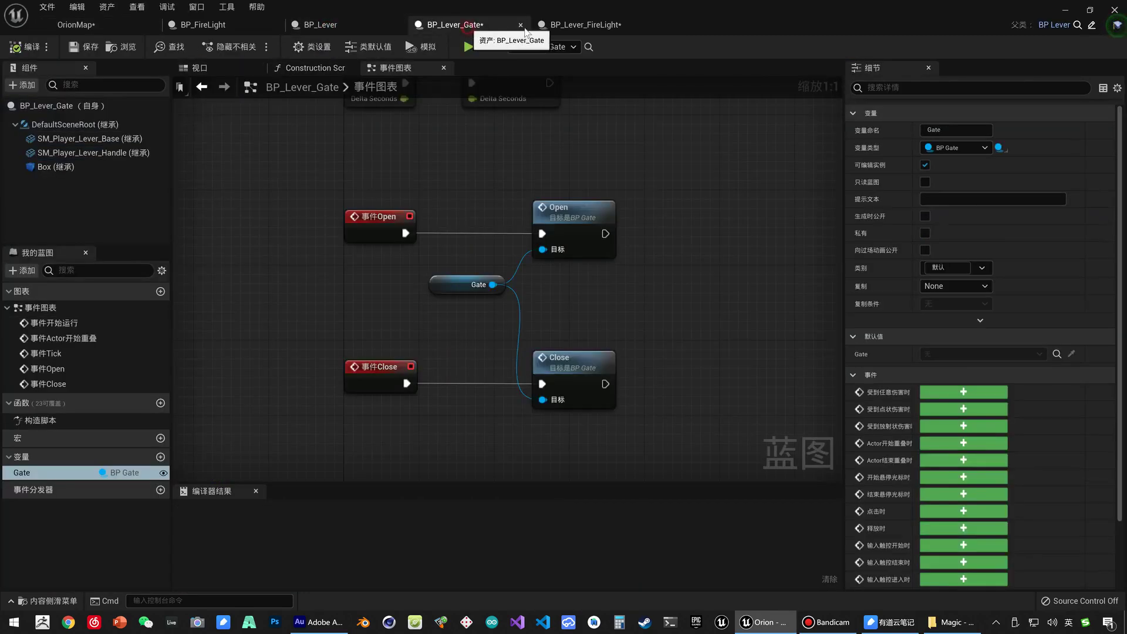
{"action": "left_click", "coordinate": [564, 25]}
{"action": "left_click", "coordinate": [464, 25]}
{"action": "left_click", "coordinate": [345, 24]}
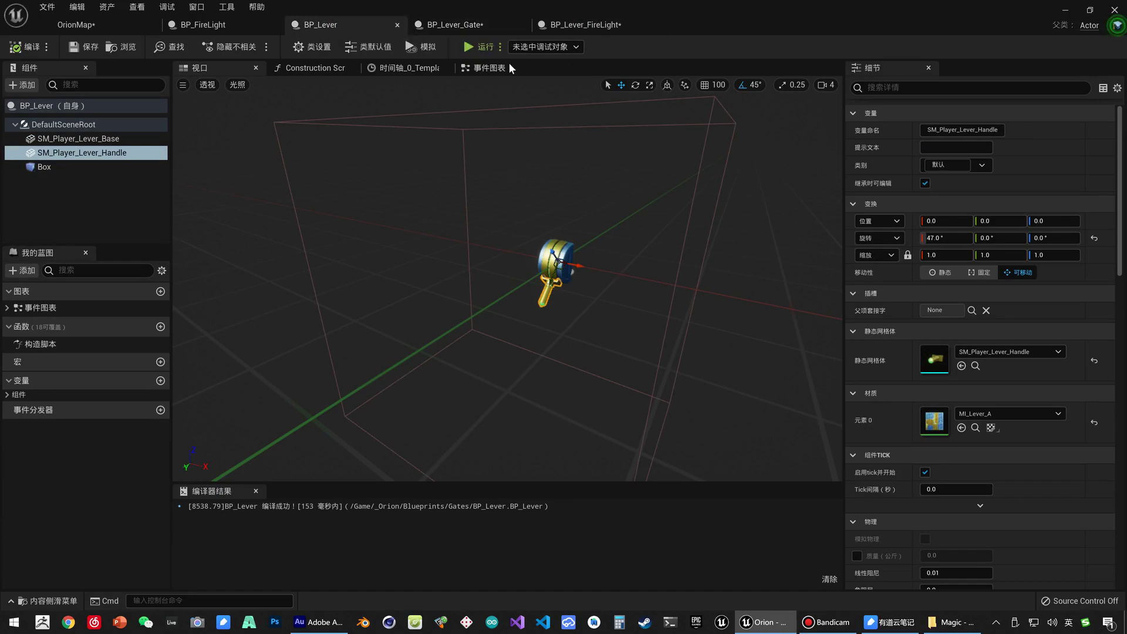
{"action": "left_click", "coordinate": [487, 68]}
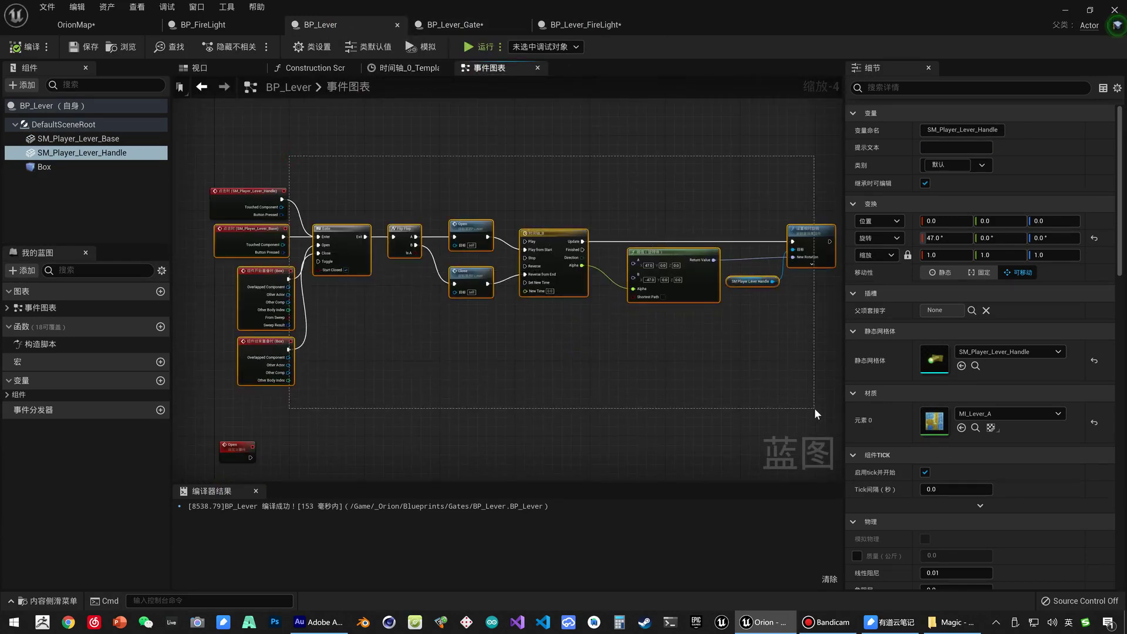
{"action": "left_click", "coordinate": [803, 409]}
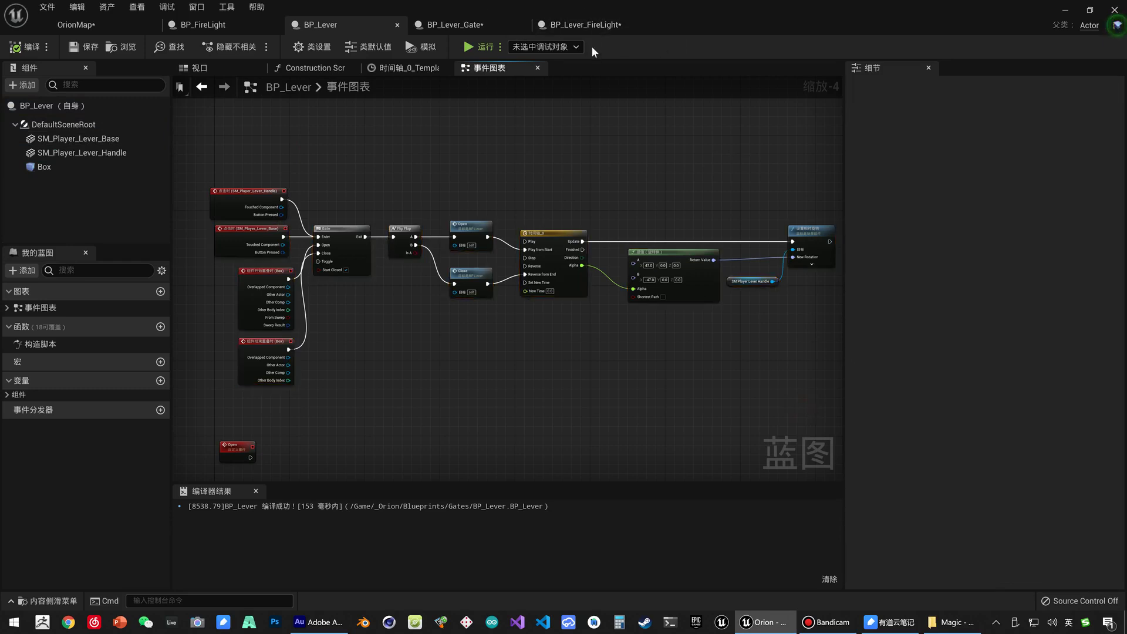
Select the Light On/Off nodes in BP_Lever_FireLight, then the Open, Gate and Close nodes in BP_Lever_Gate.
{"action": "left_click", "coordinate": [584, 25]}
{"action": "left_click_drag", "start_coordinate": [612, 232], "coordinate": [719, 405]}
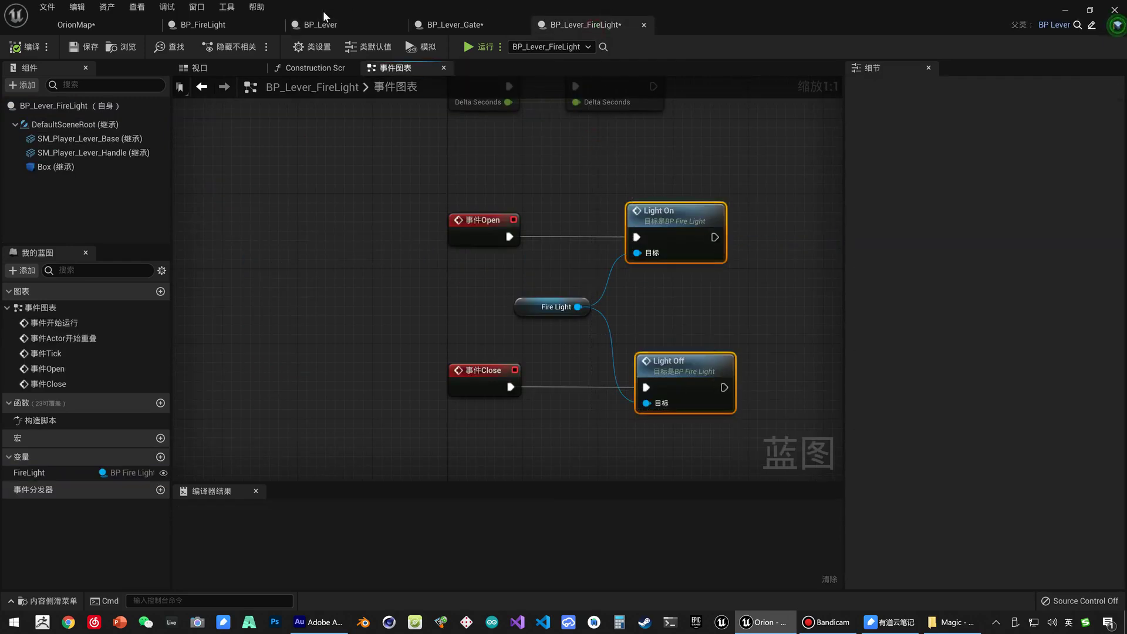
{"action": "left_click", "coordinate": [455, 24]}
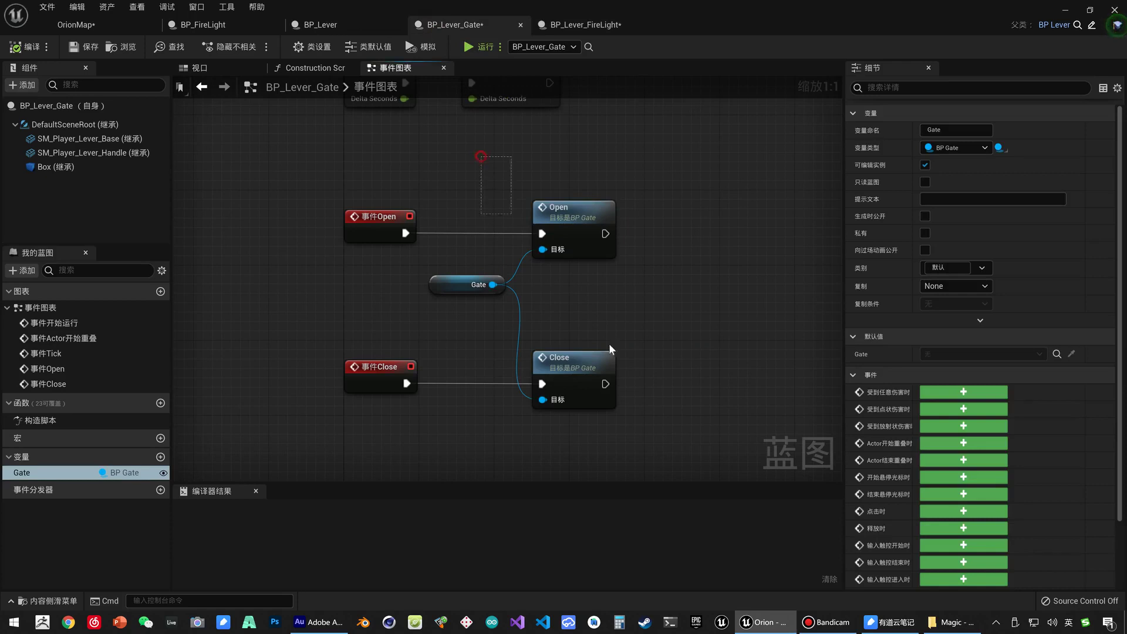
{"action": "left_click_drag", "start_coordinate": [608, 344], "coordinate": [671, 386]}
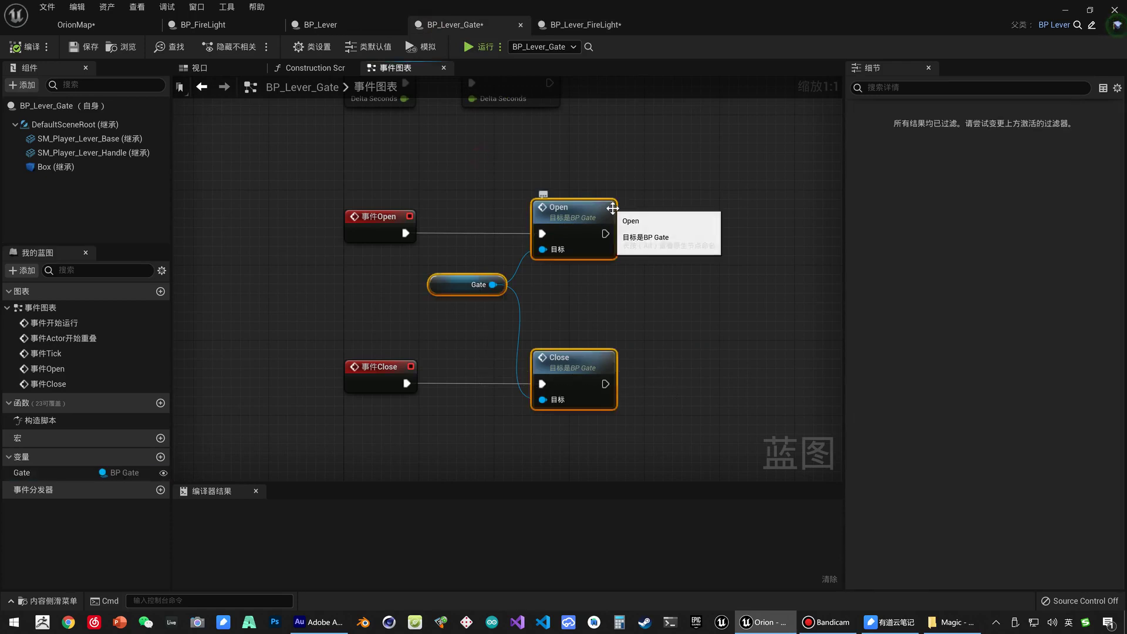